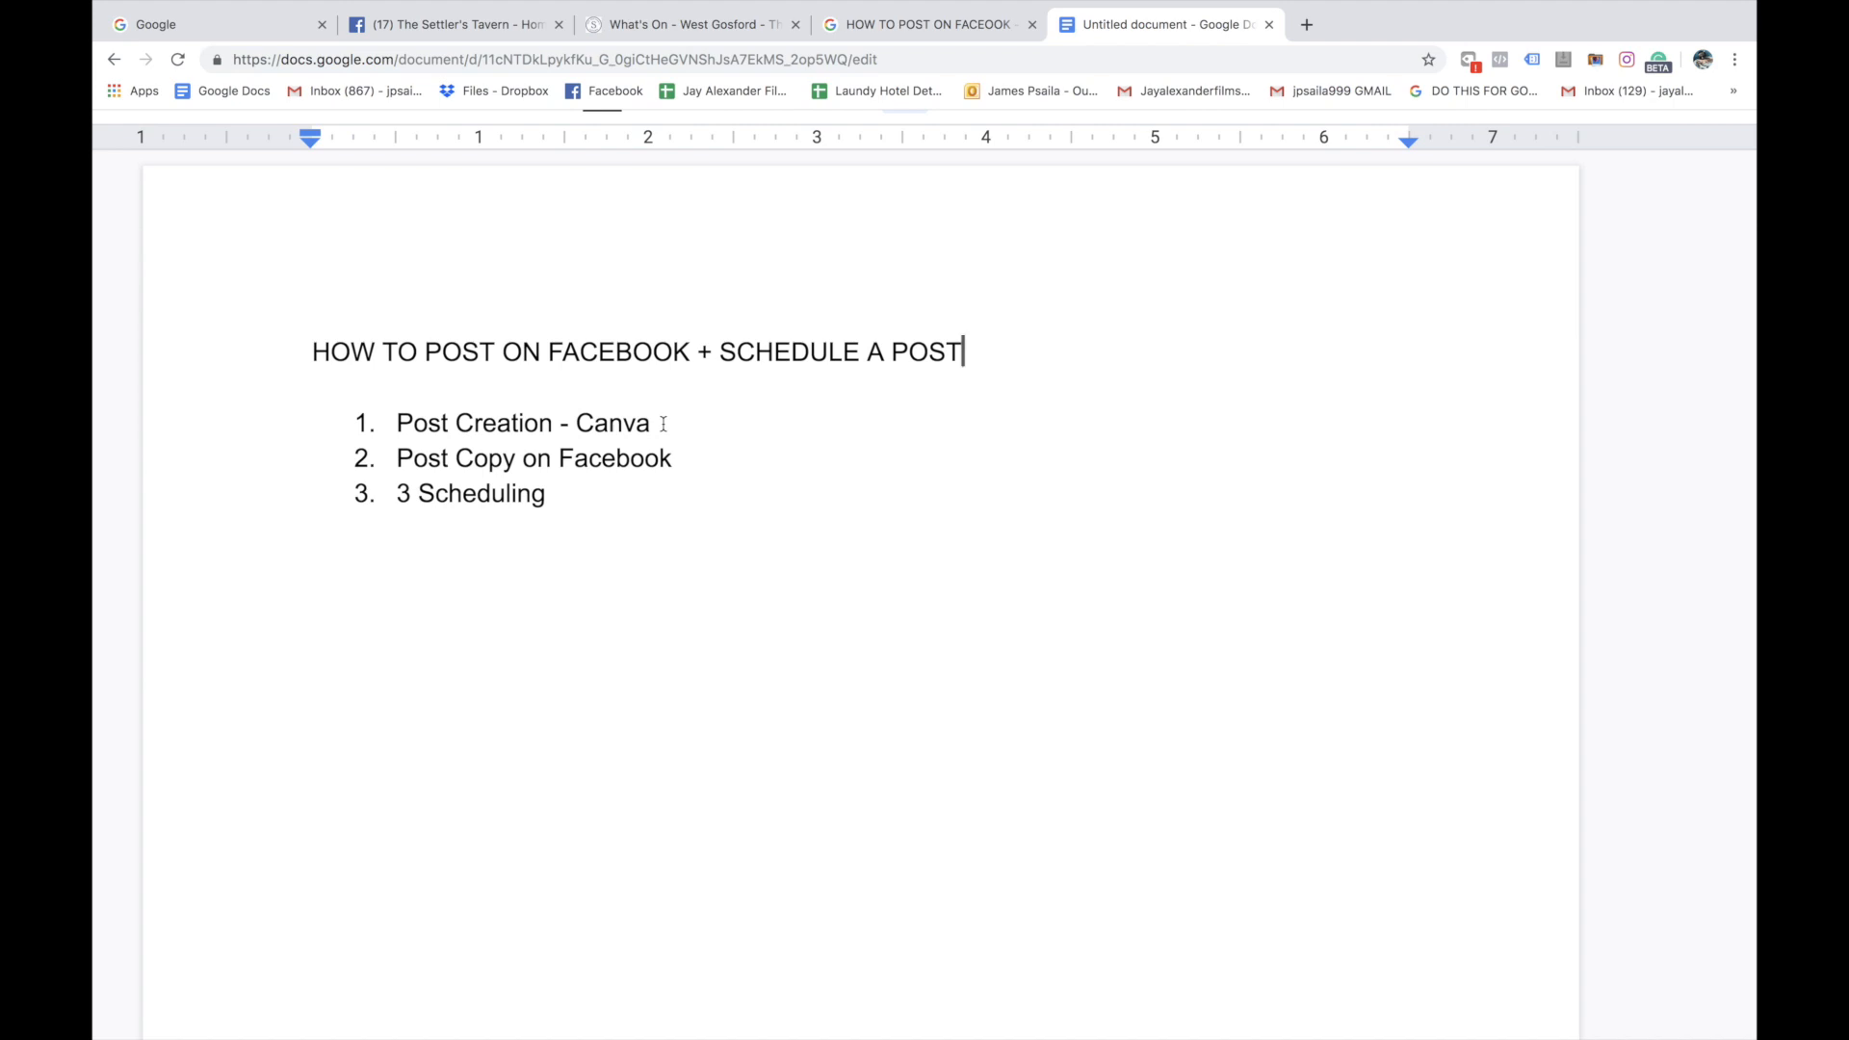
# Open the Canva website in the browser and access the account with Google
pyautogui.click(200, 23)
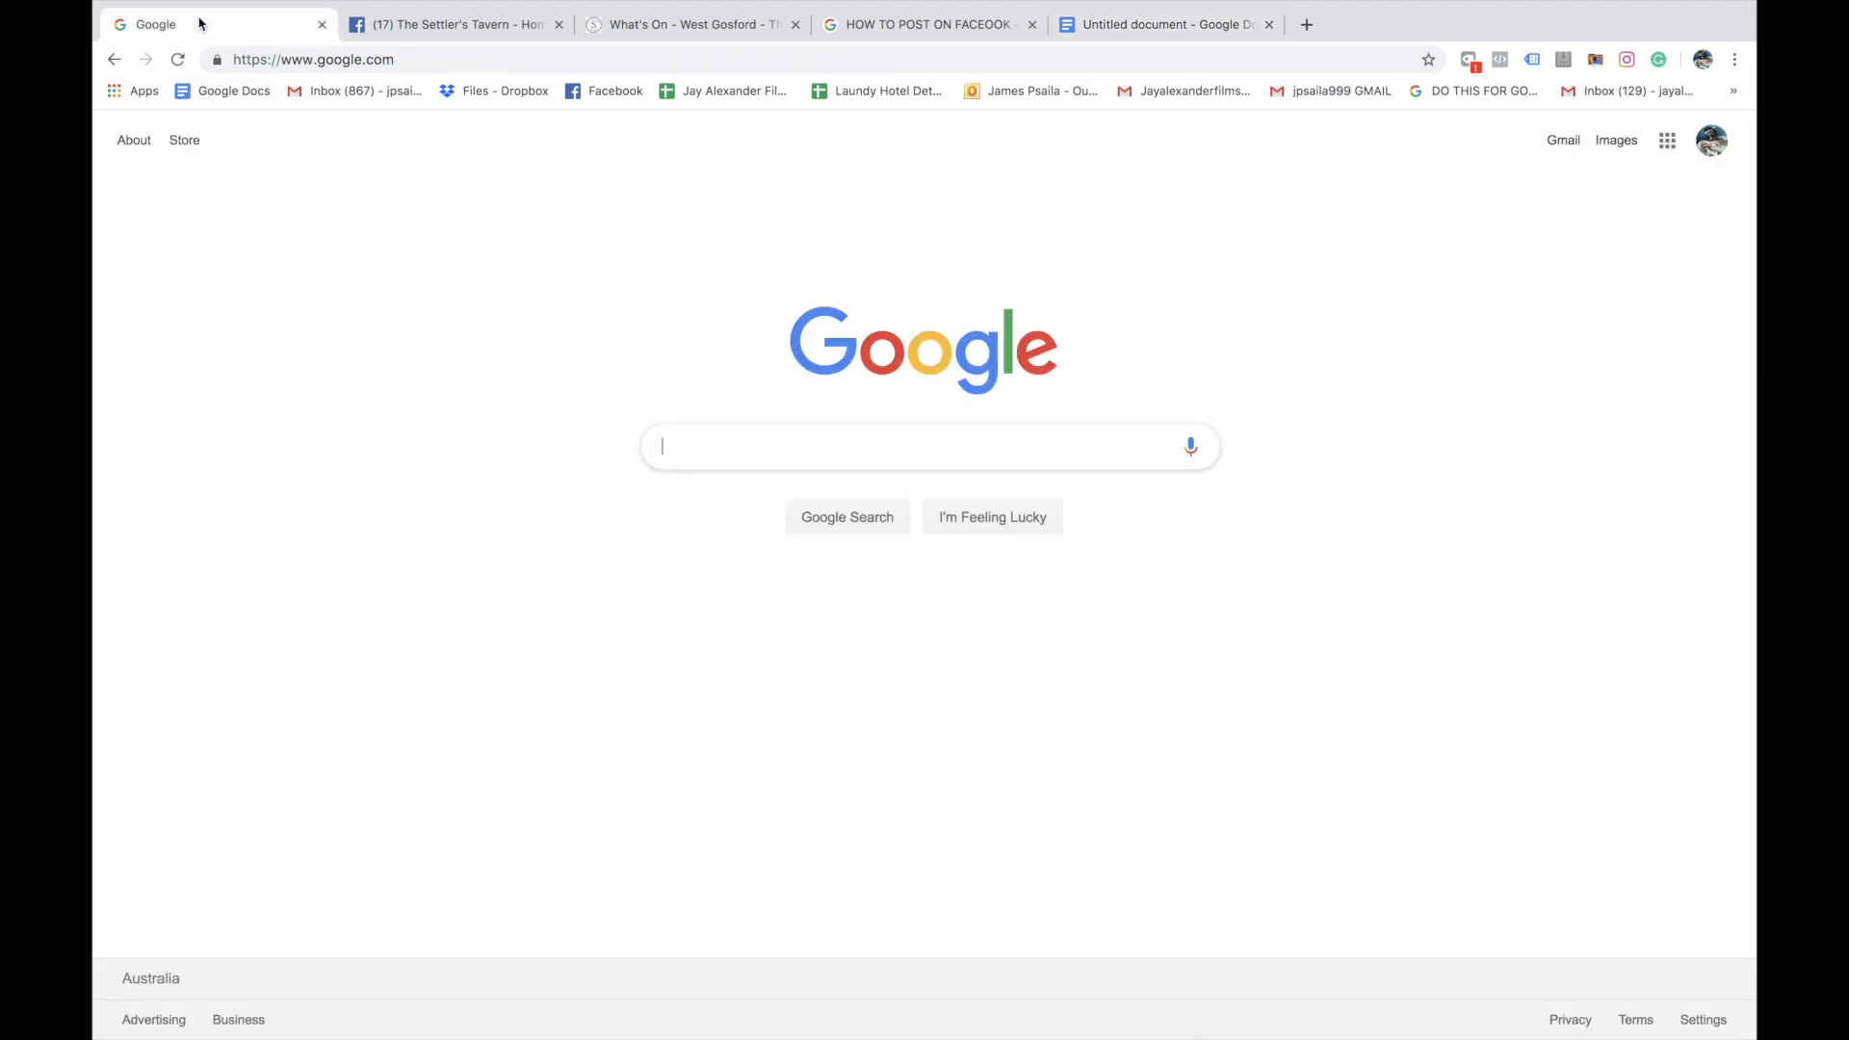
pyautogui.click(400, 56)
pyautogui.write('canva')
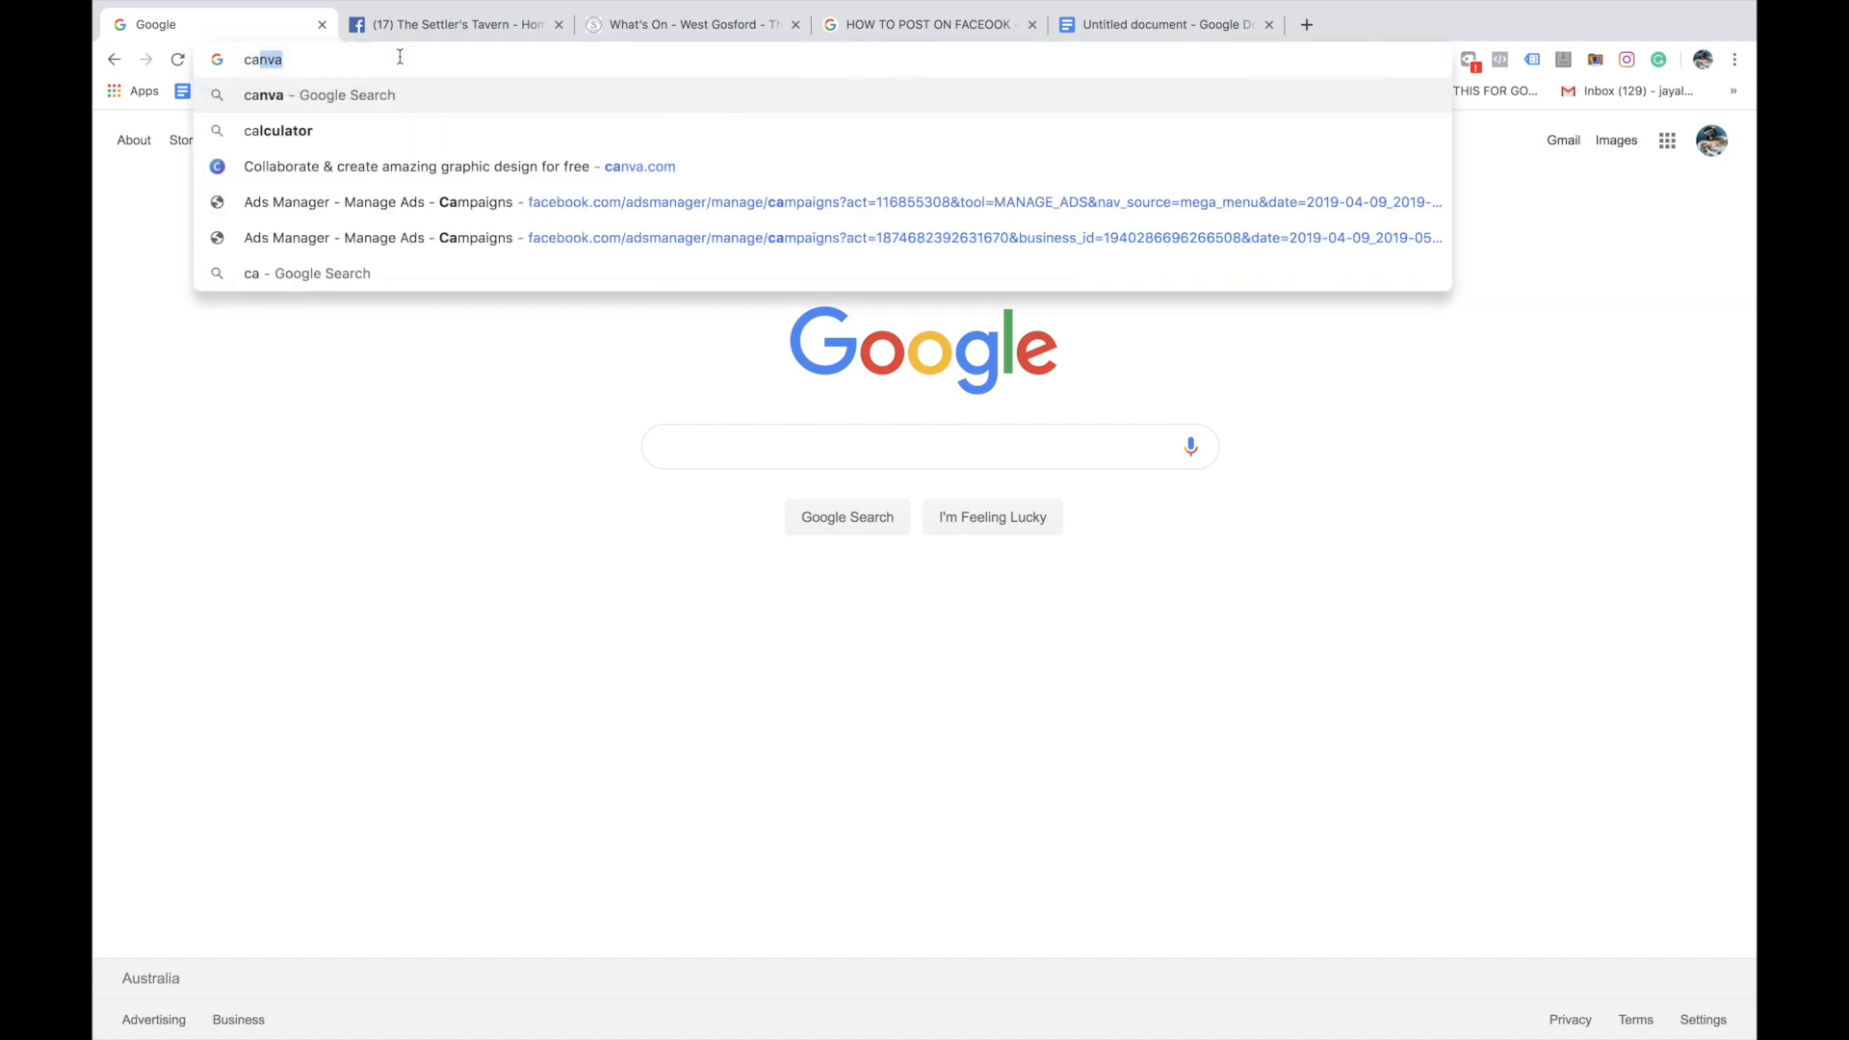
pyautogui.press('Return')
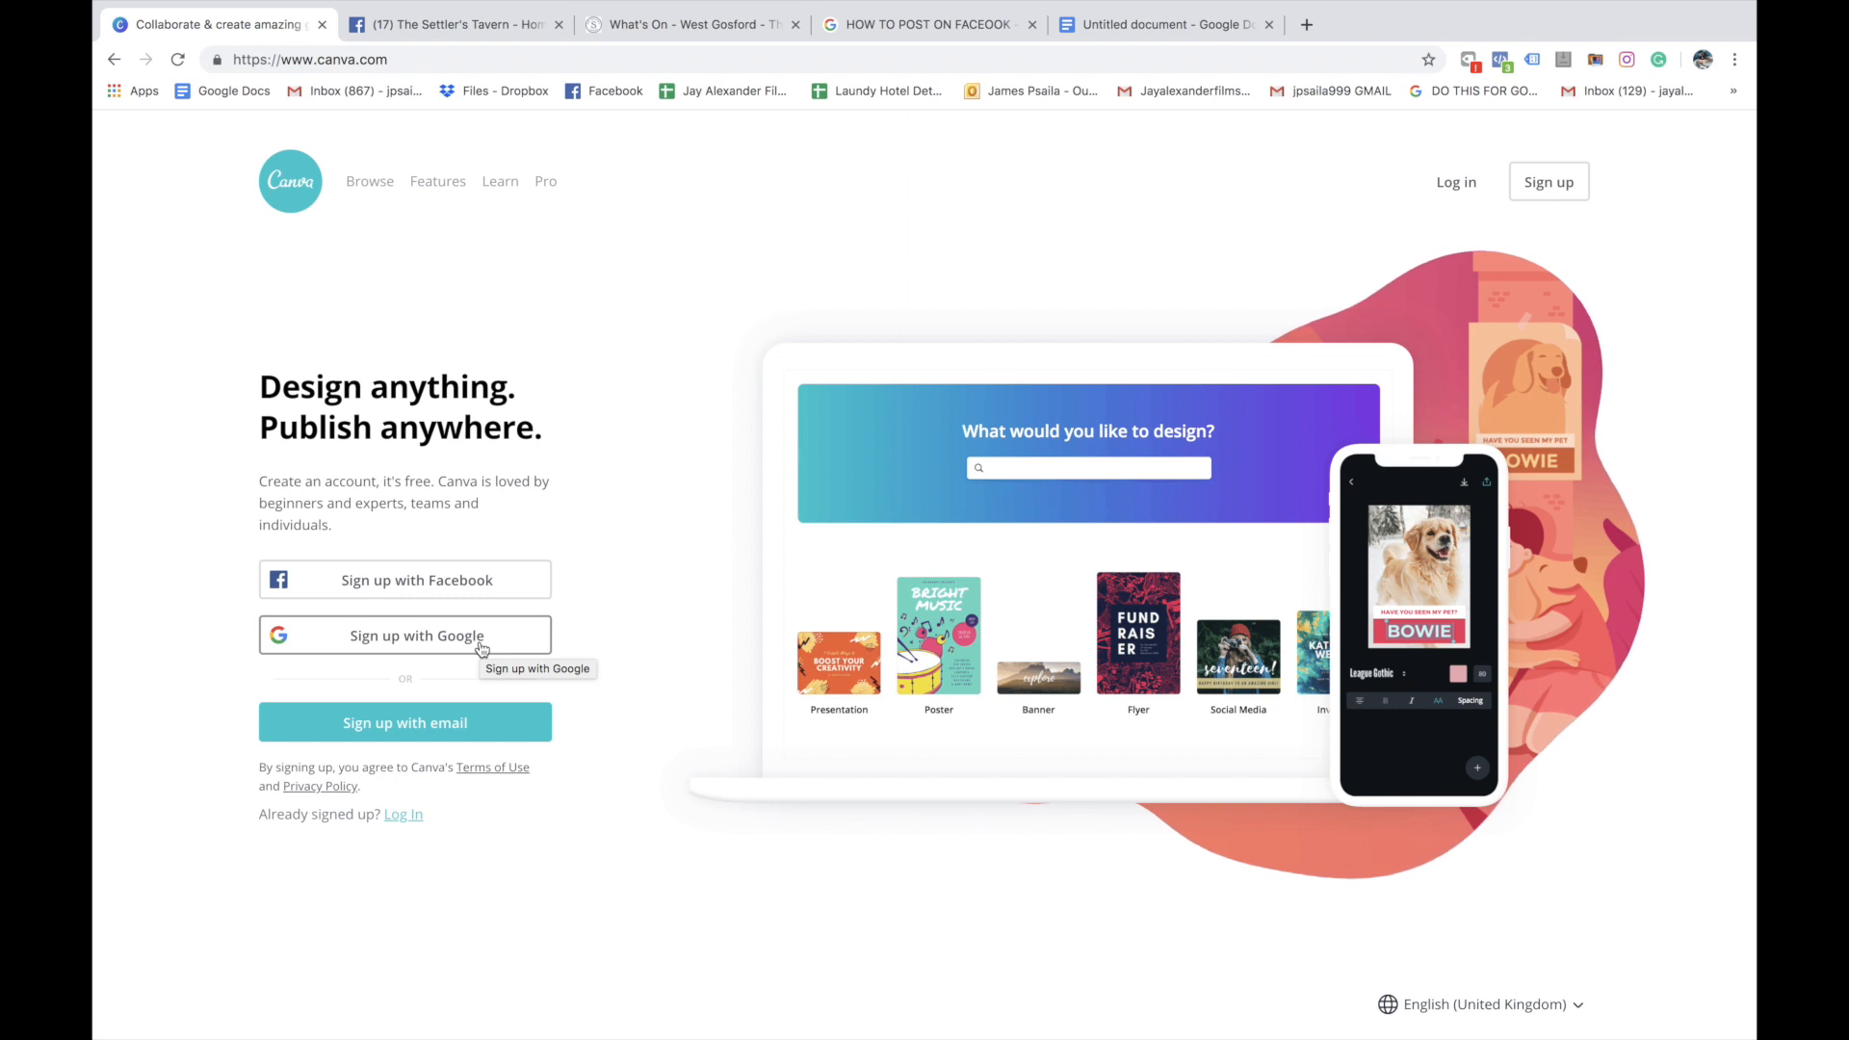
pyautogui.click(482, 648)
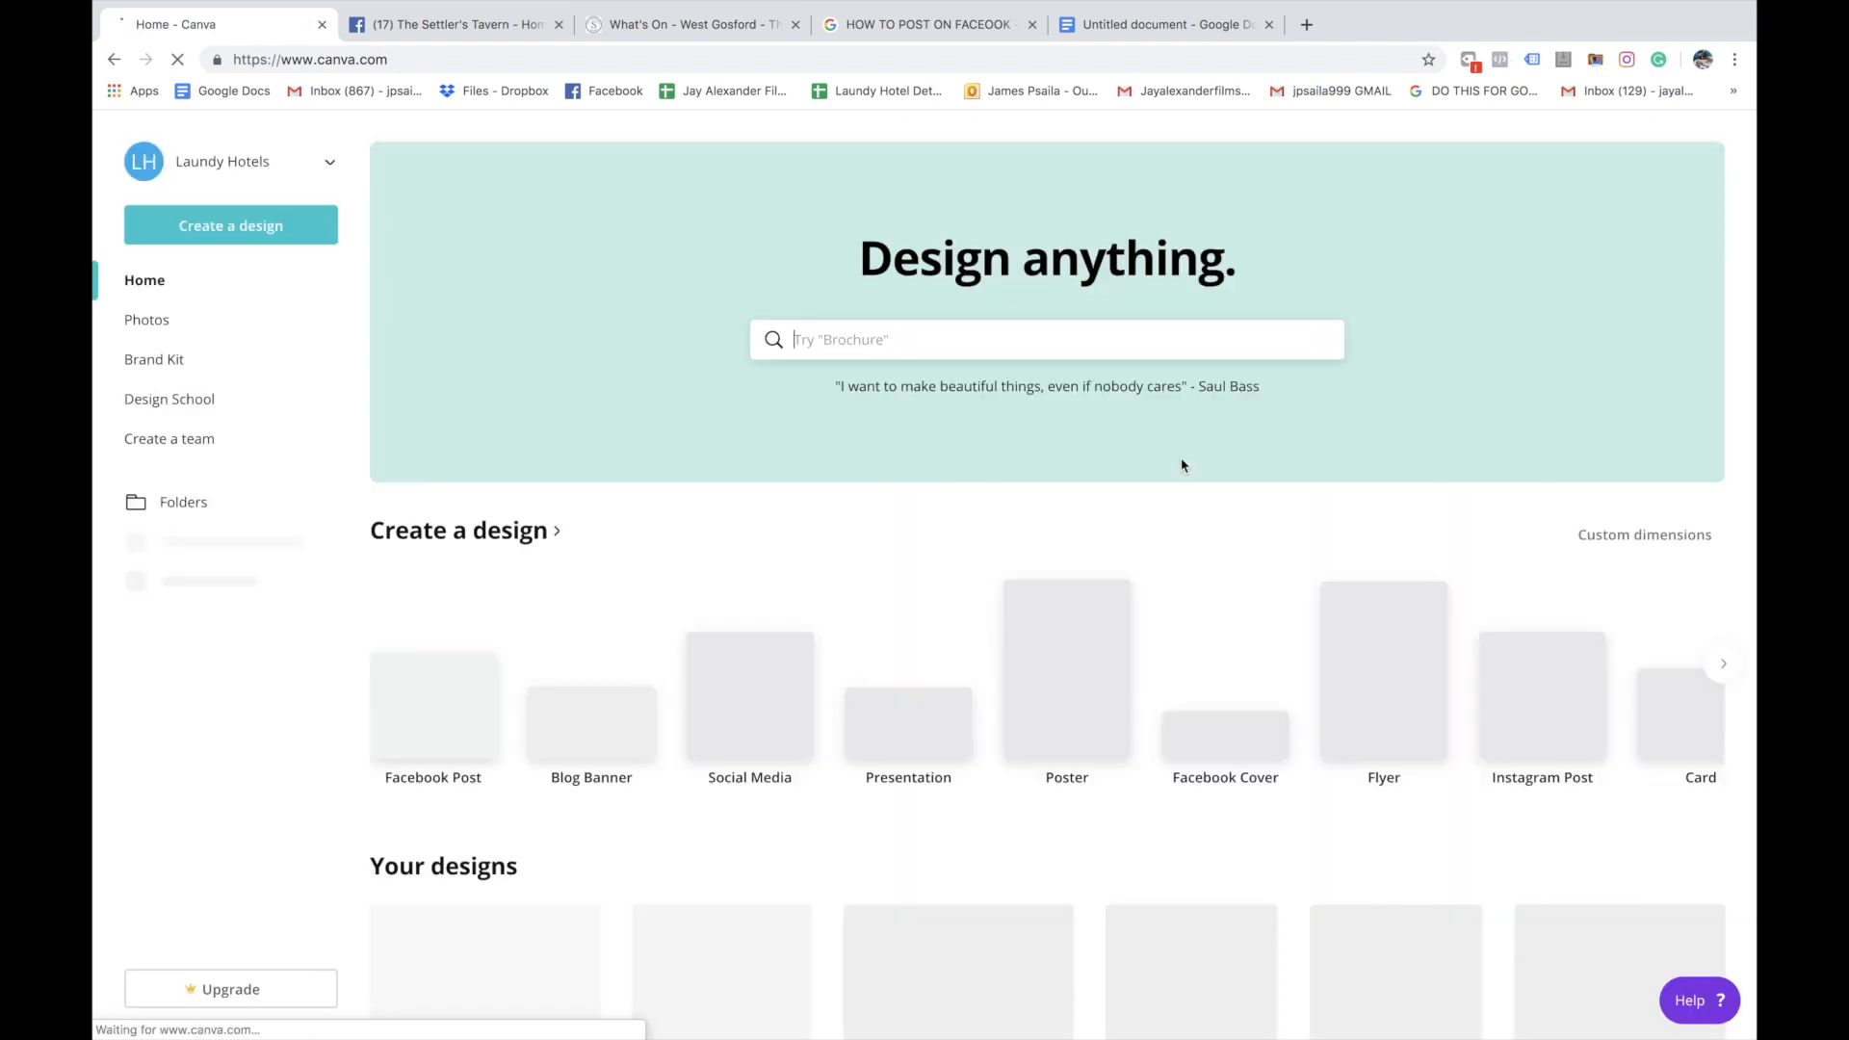
# Create a new design from the Facebook Post format
pyautogui.scroll(-5, 1182, 465)
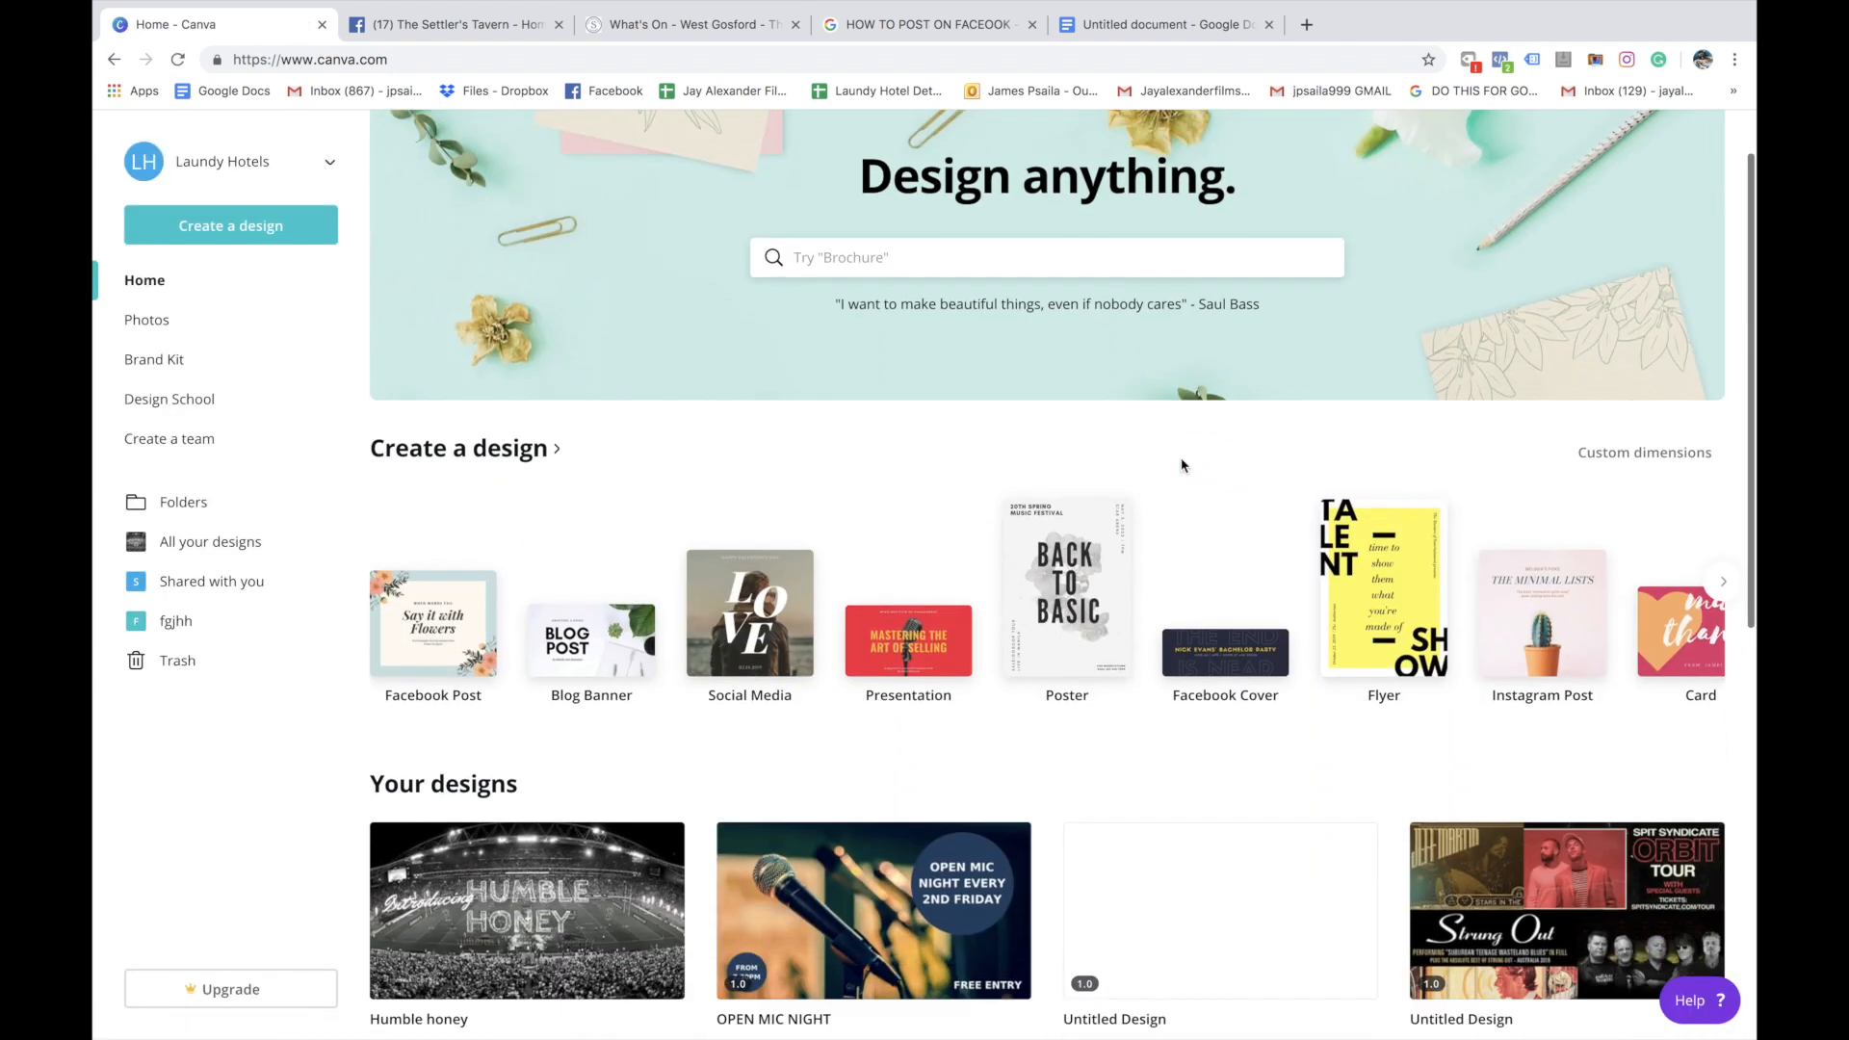
pyautogui.scroll(5, 1181, 465)
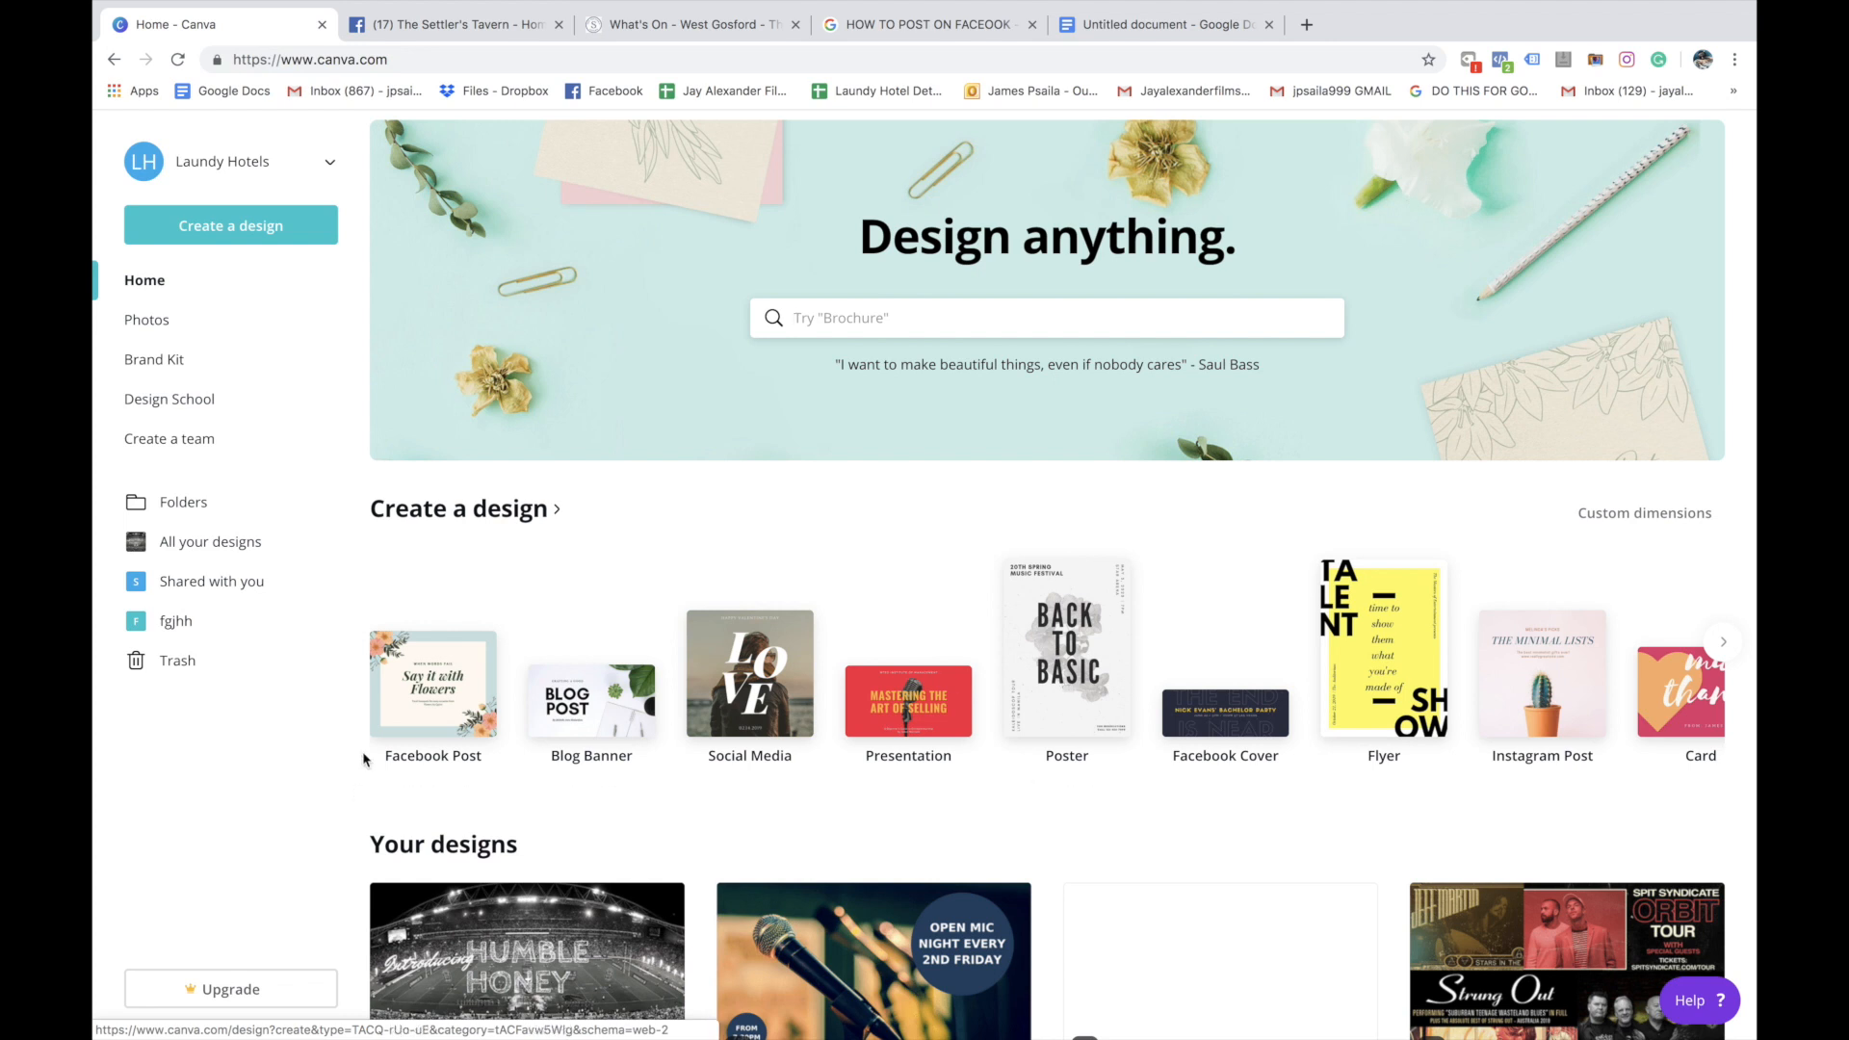
pyautogui.click(439, 683)
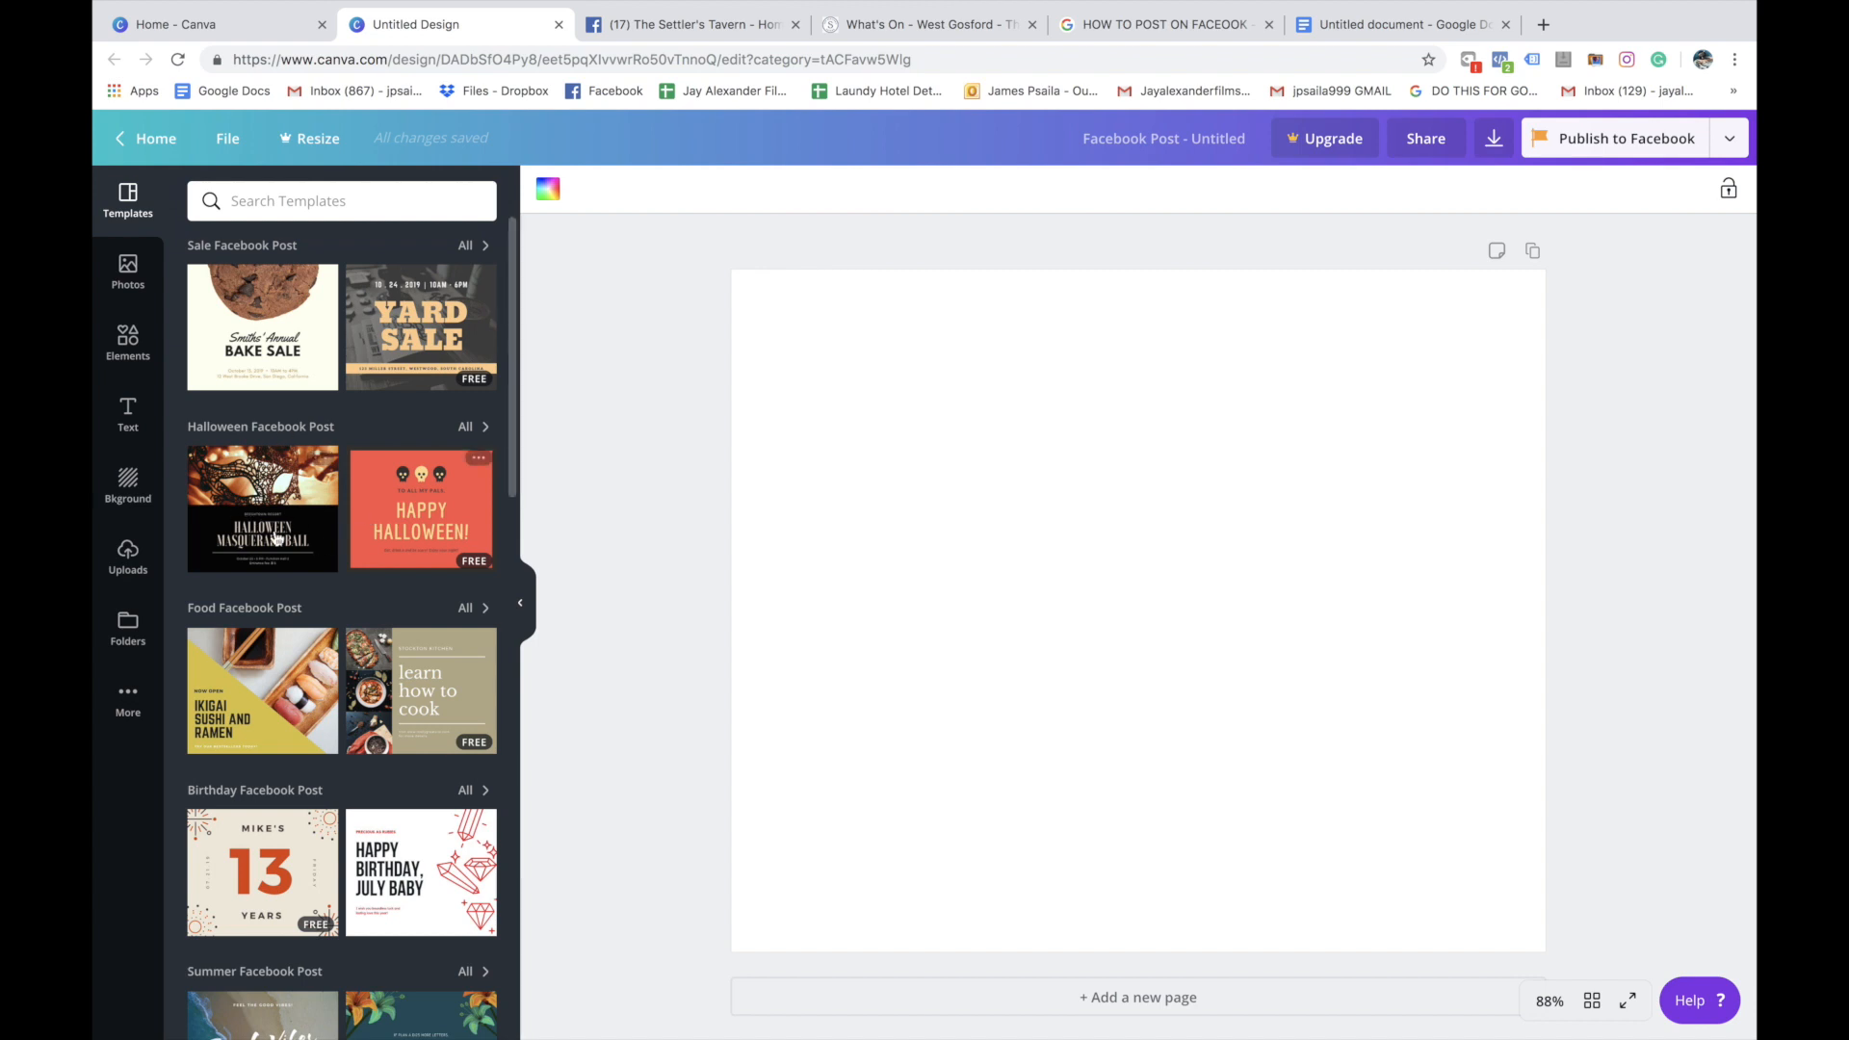
# Apply the "Happy Birthday, July Baby" template to the blank Facebook post
pyautogui.scroll(-5, 371, 478)
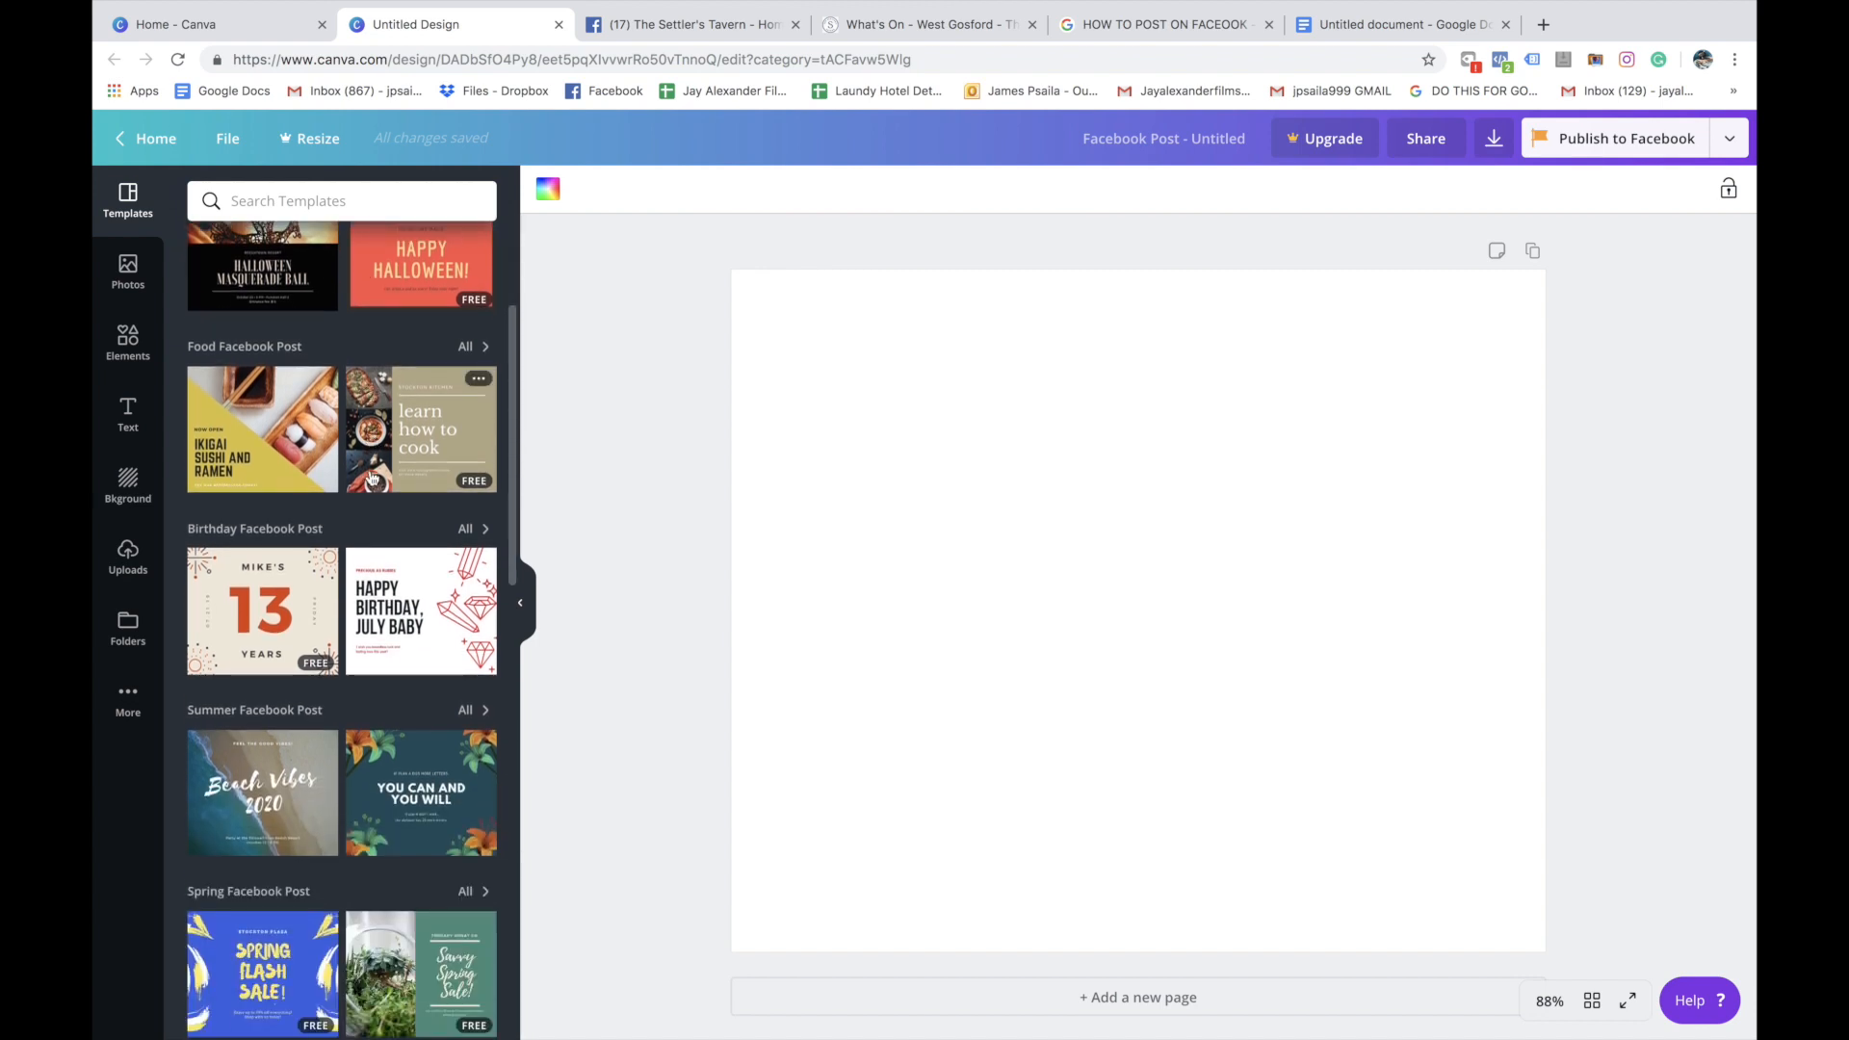
pyautogui.click(431, 414)
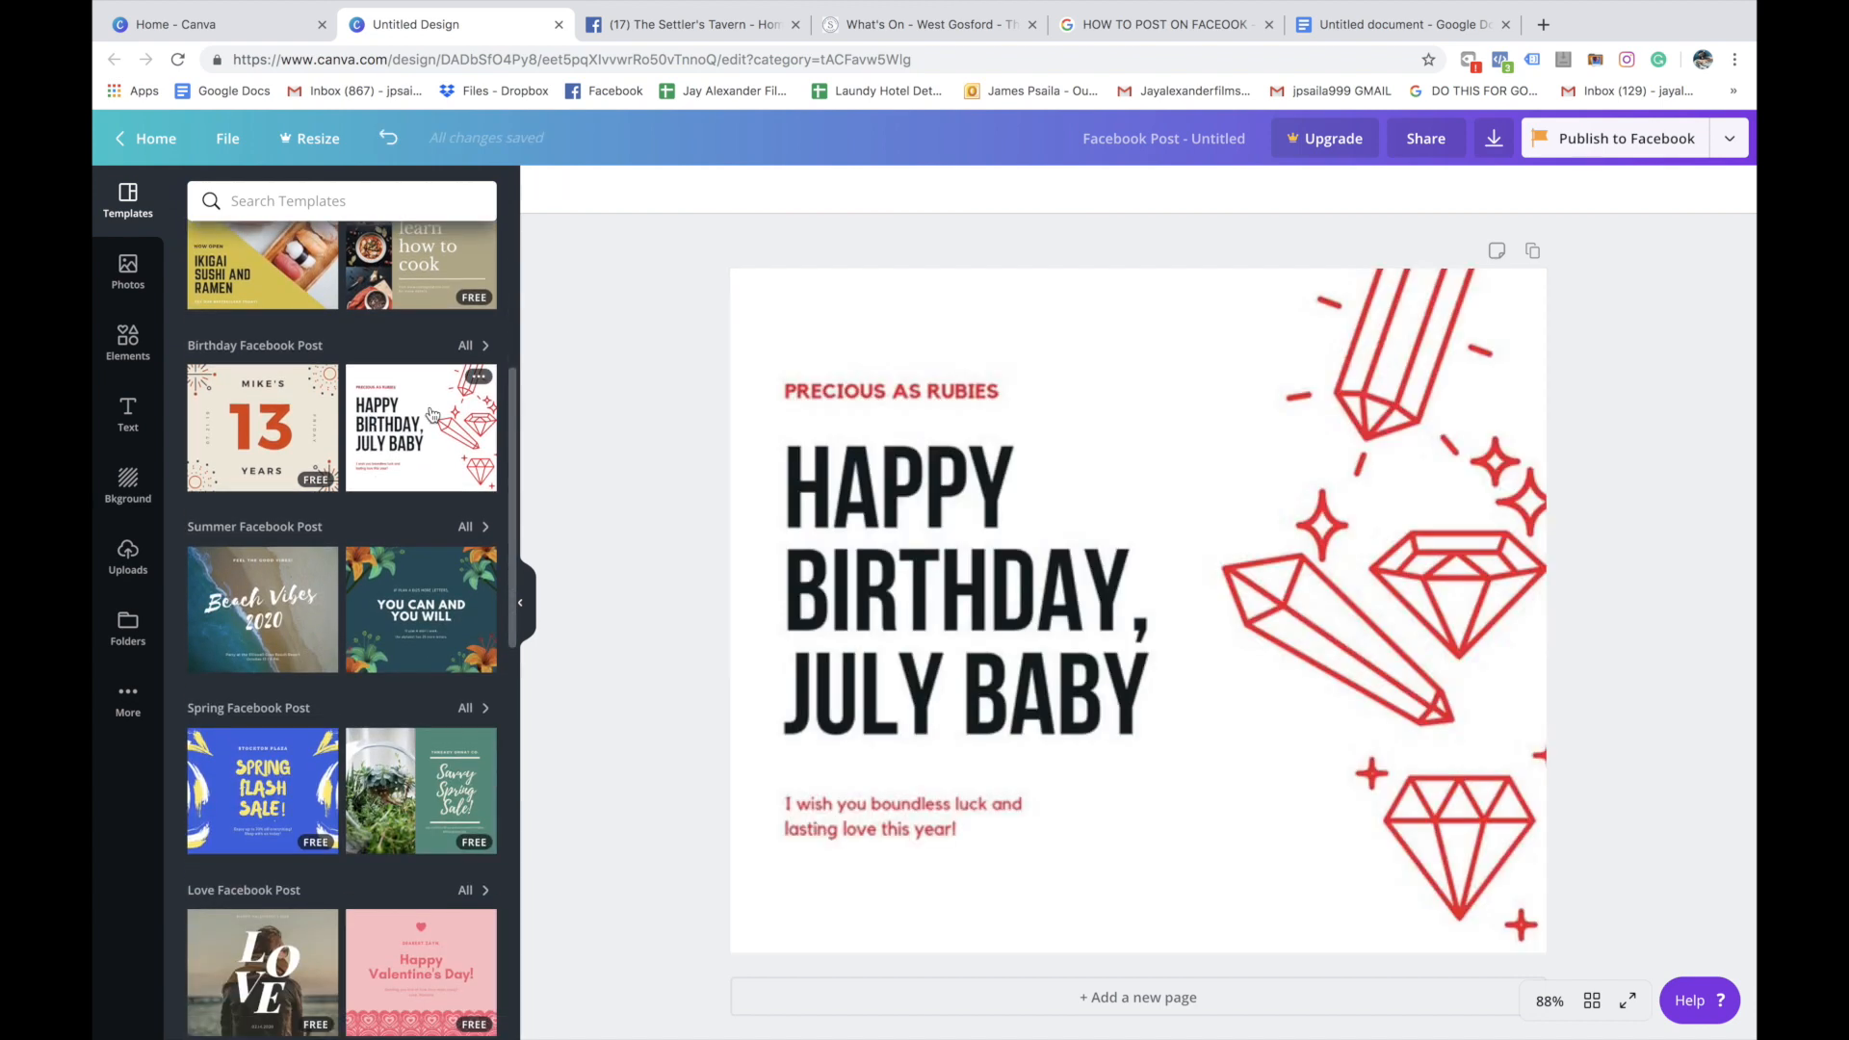
pyautogui.click(1037, 576)
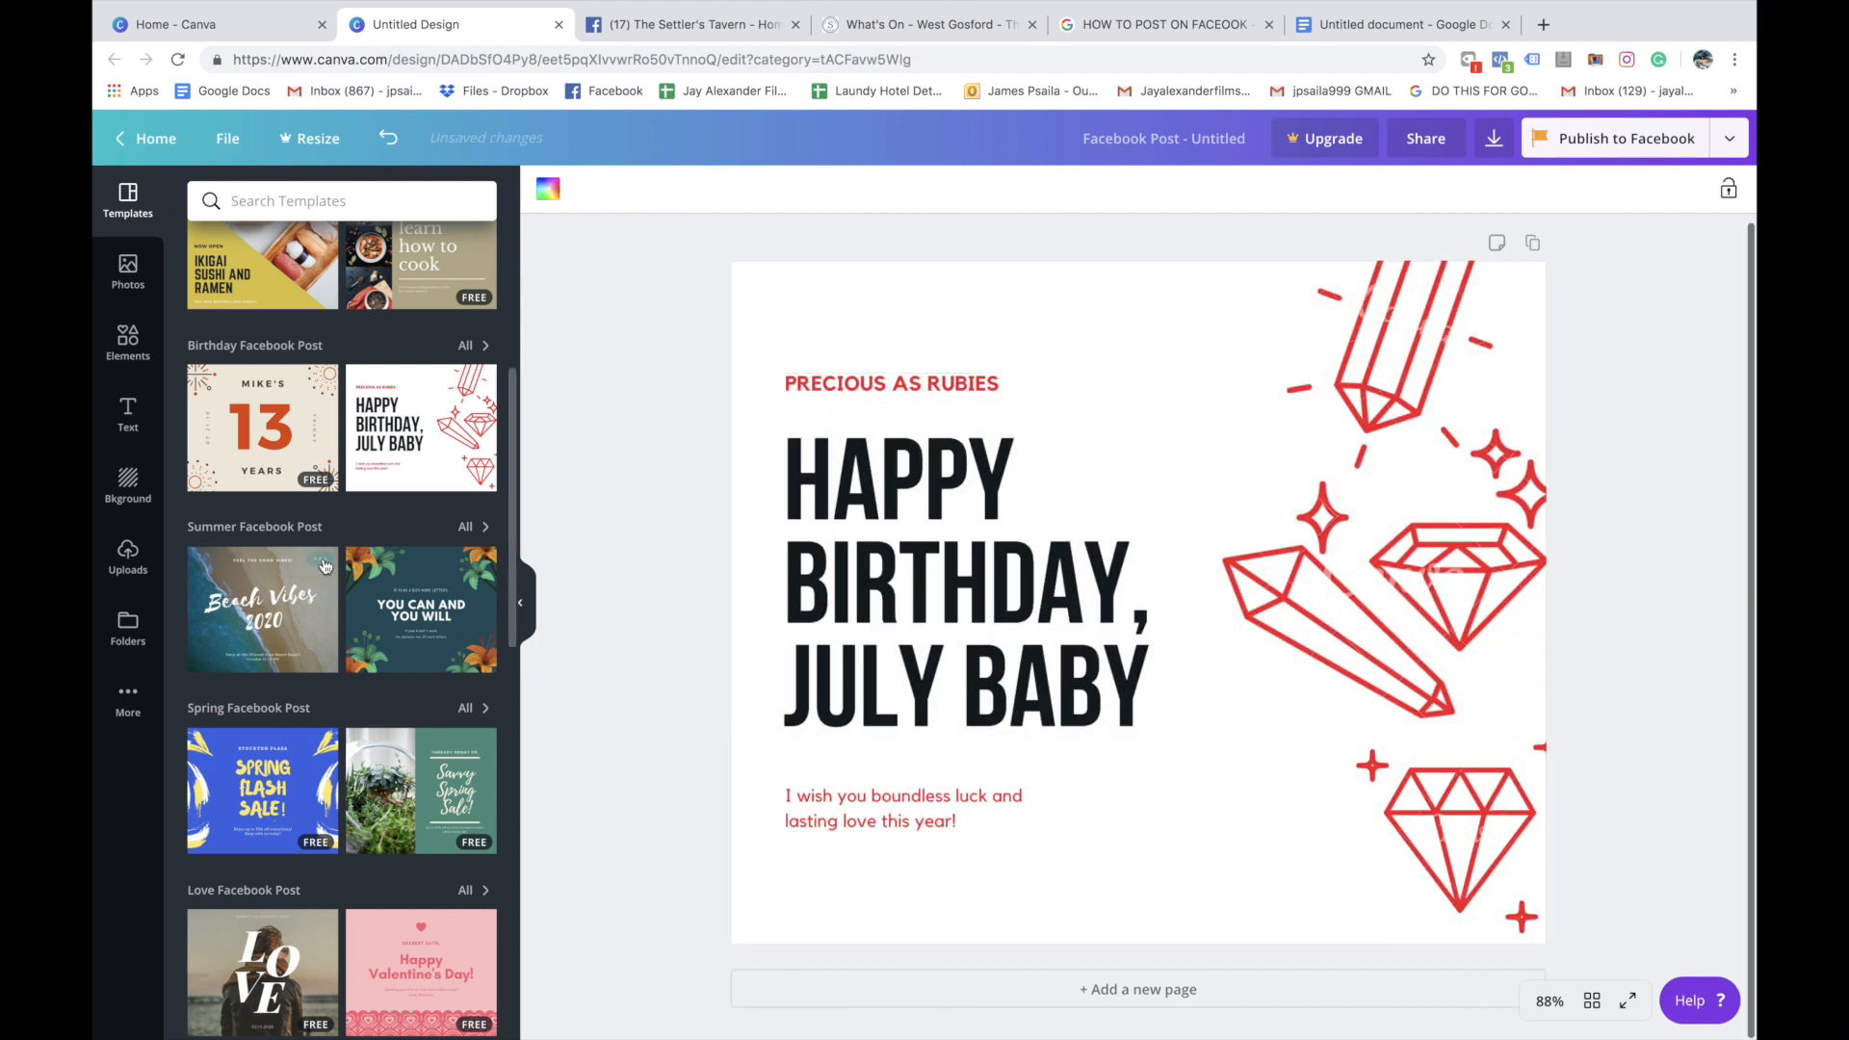
# Apply the template with the orange basketball quote banner to the Facebook post
pyautogui.scroll(-1, 326, 567)
pyautogui.scroll(3, 325, 566)
pyautogui.scroll(-13, 325, 566)
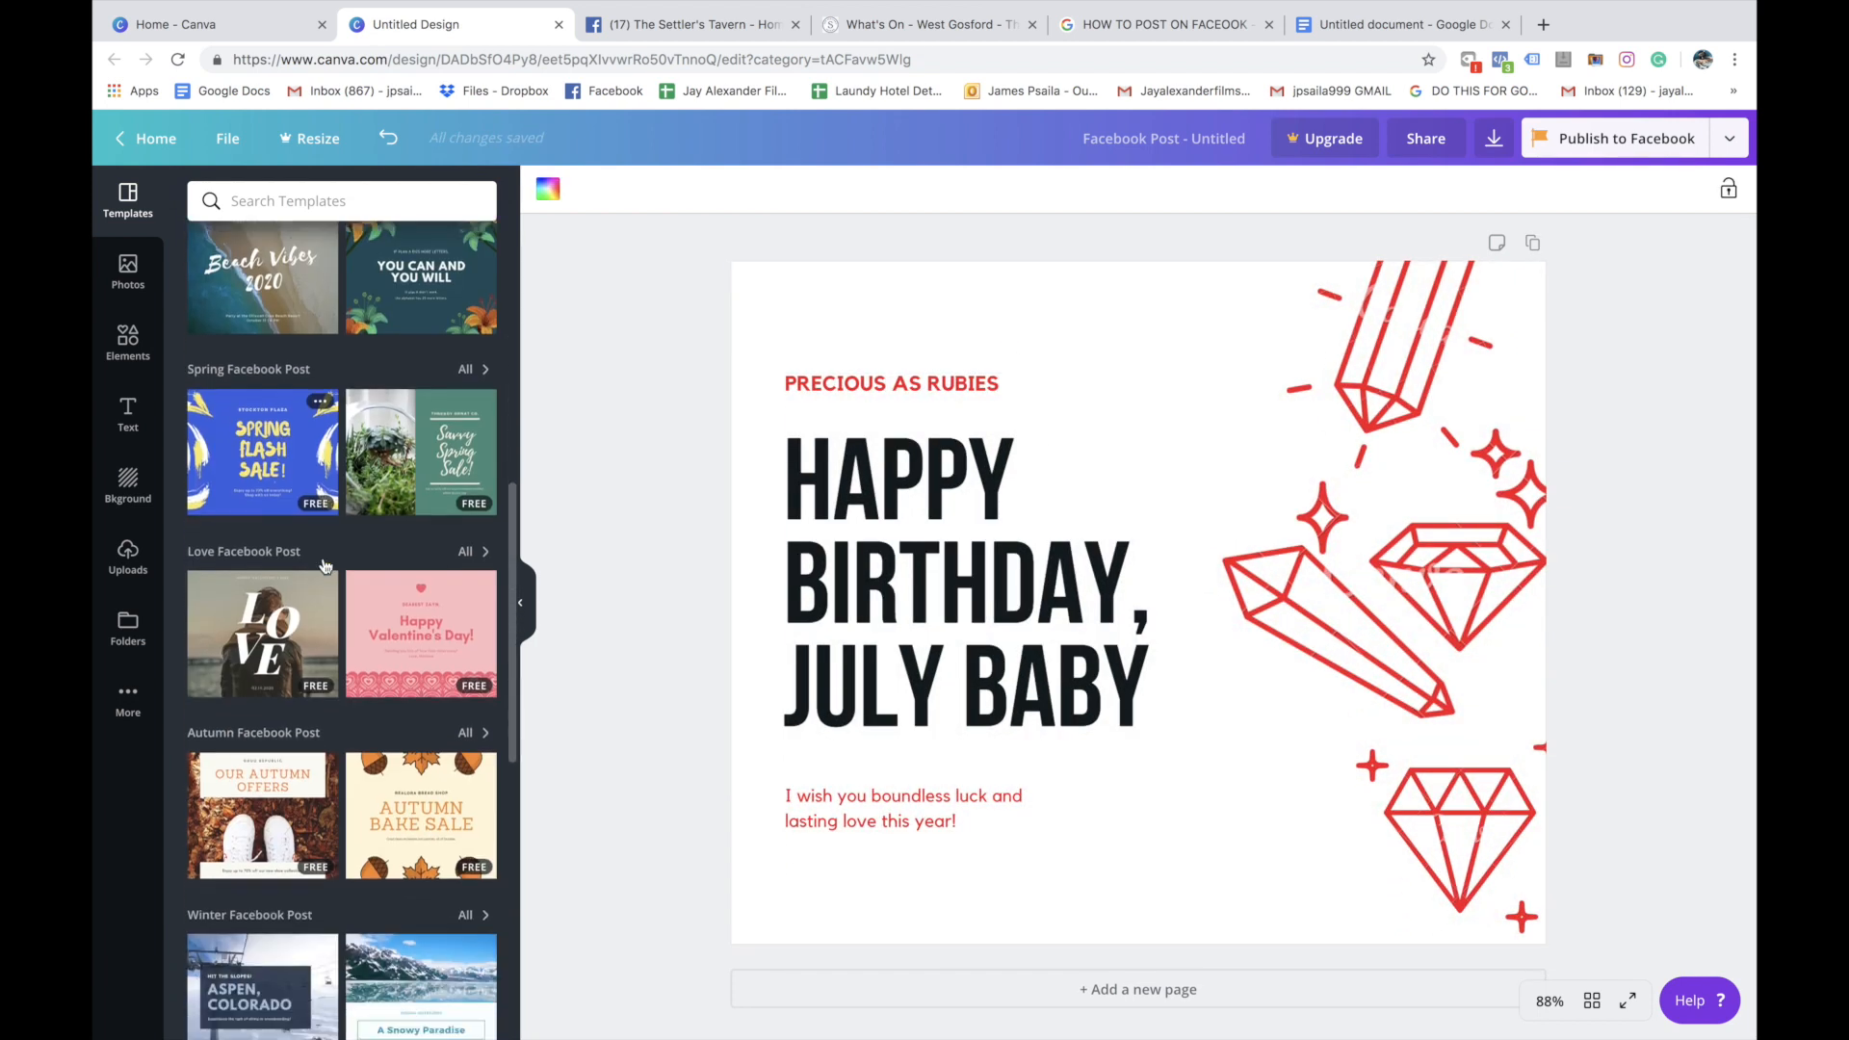
pyautogui.scroll(-10, 430, 616)
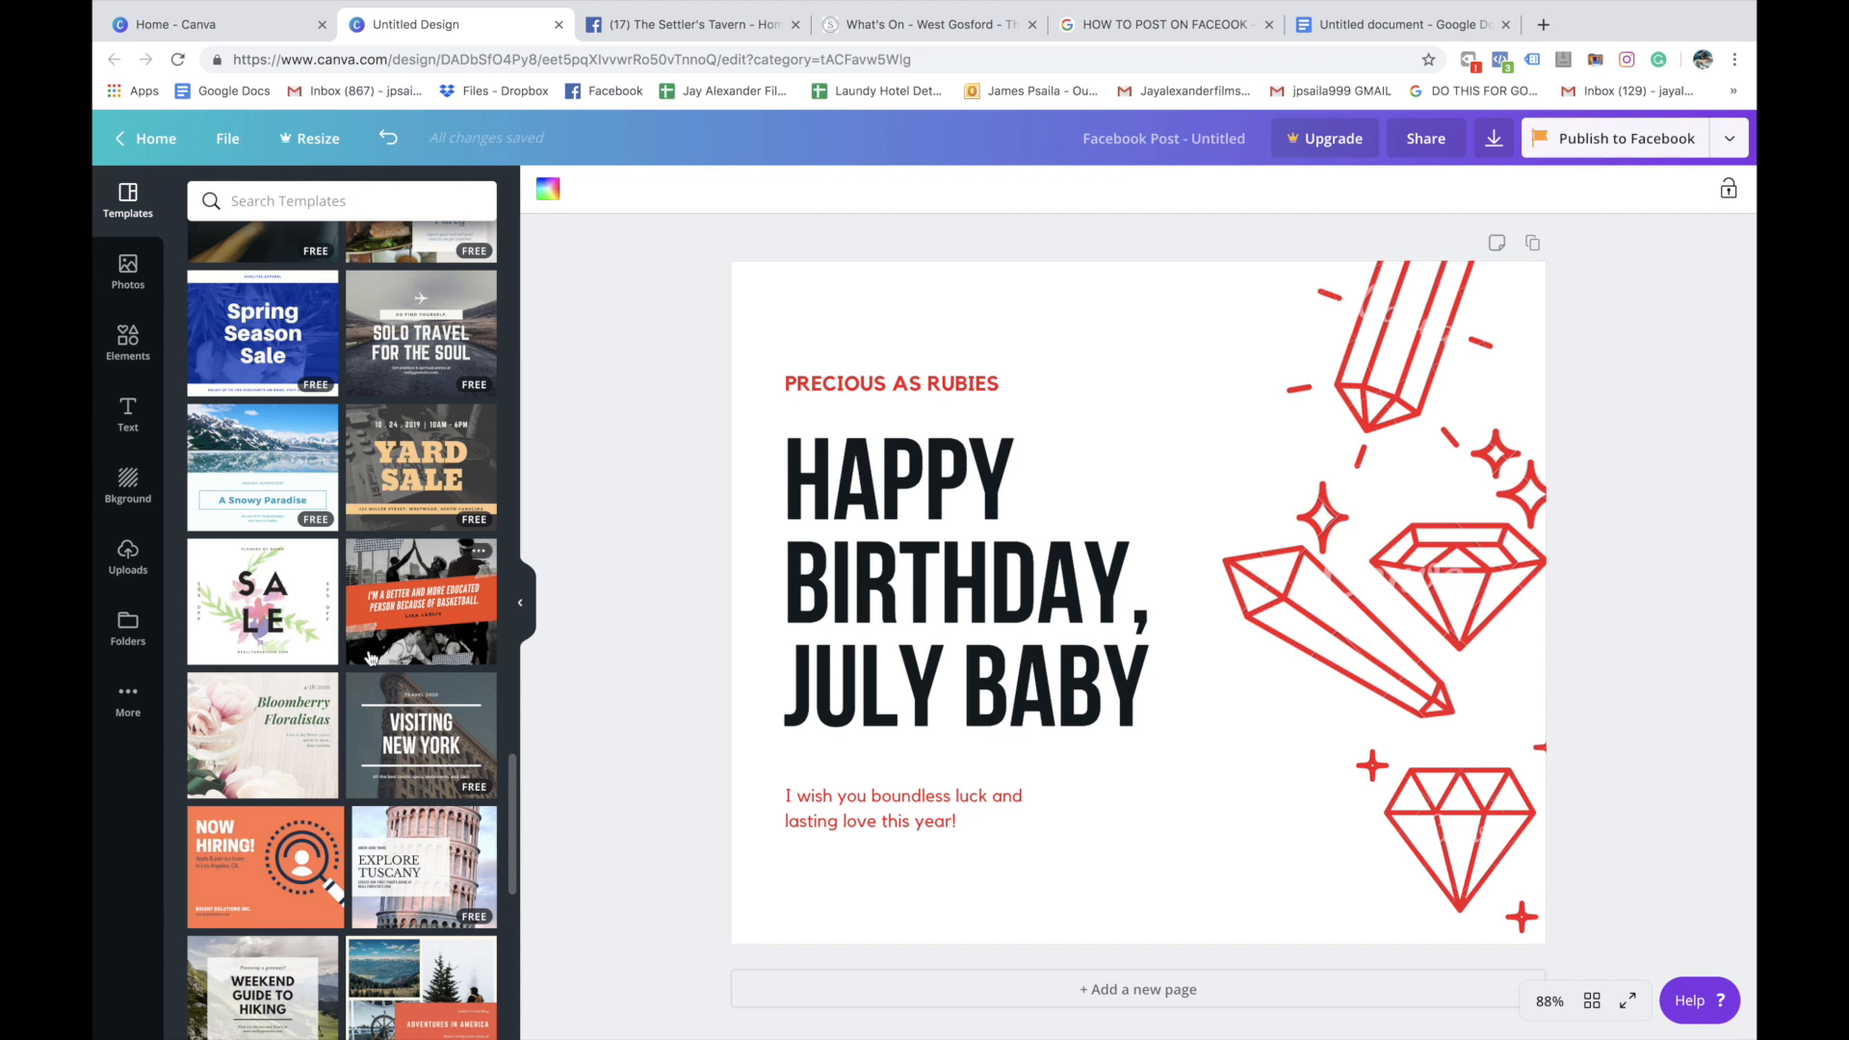
pyautogui.click(432, 609)
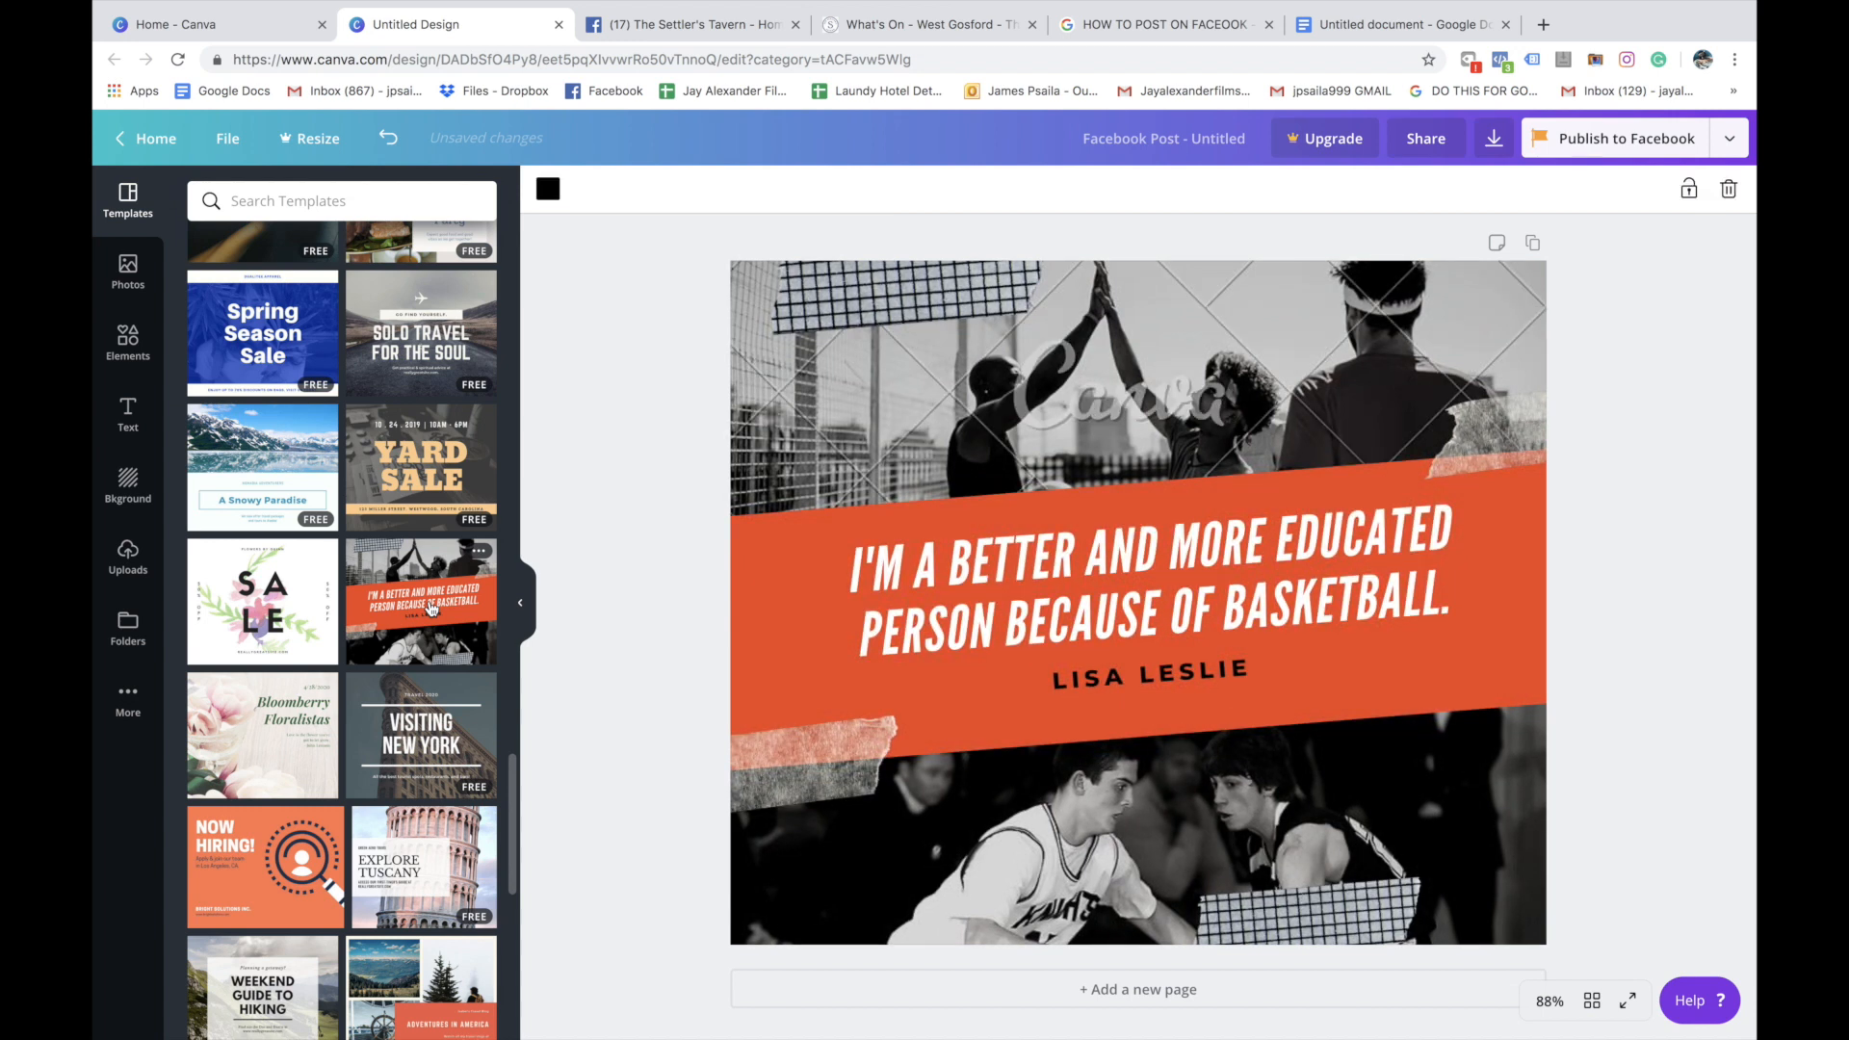
# Delete the basketball photos and tape graphics from the design, keeping the orange quote banner on black
pyautogui.click(965, 372)
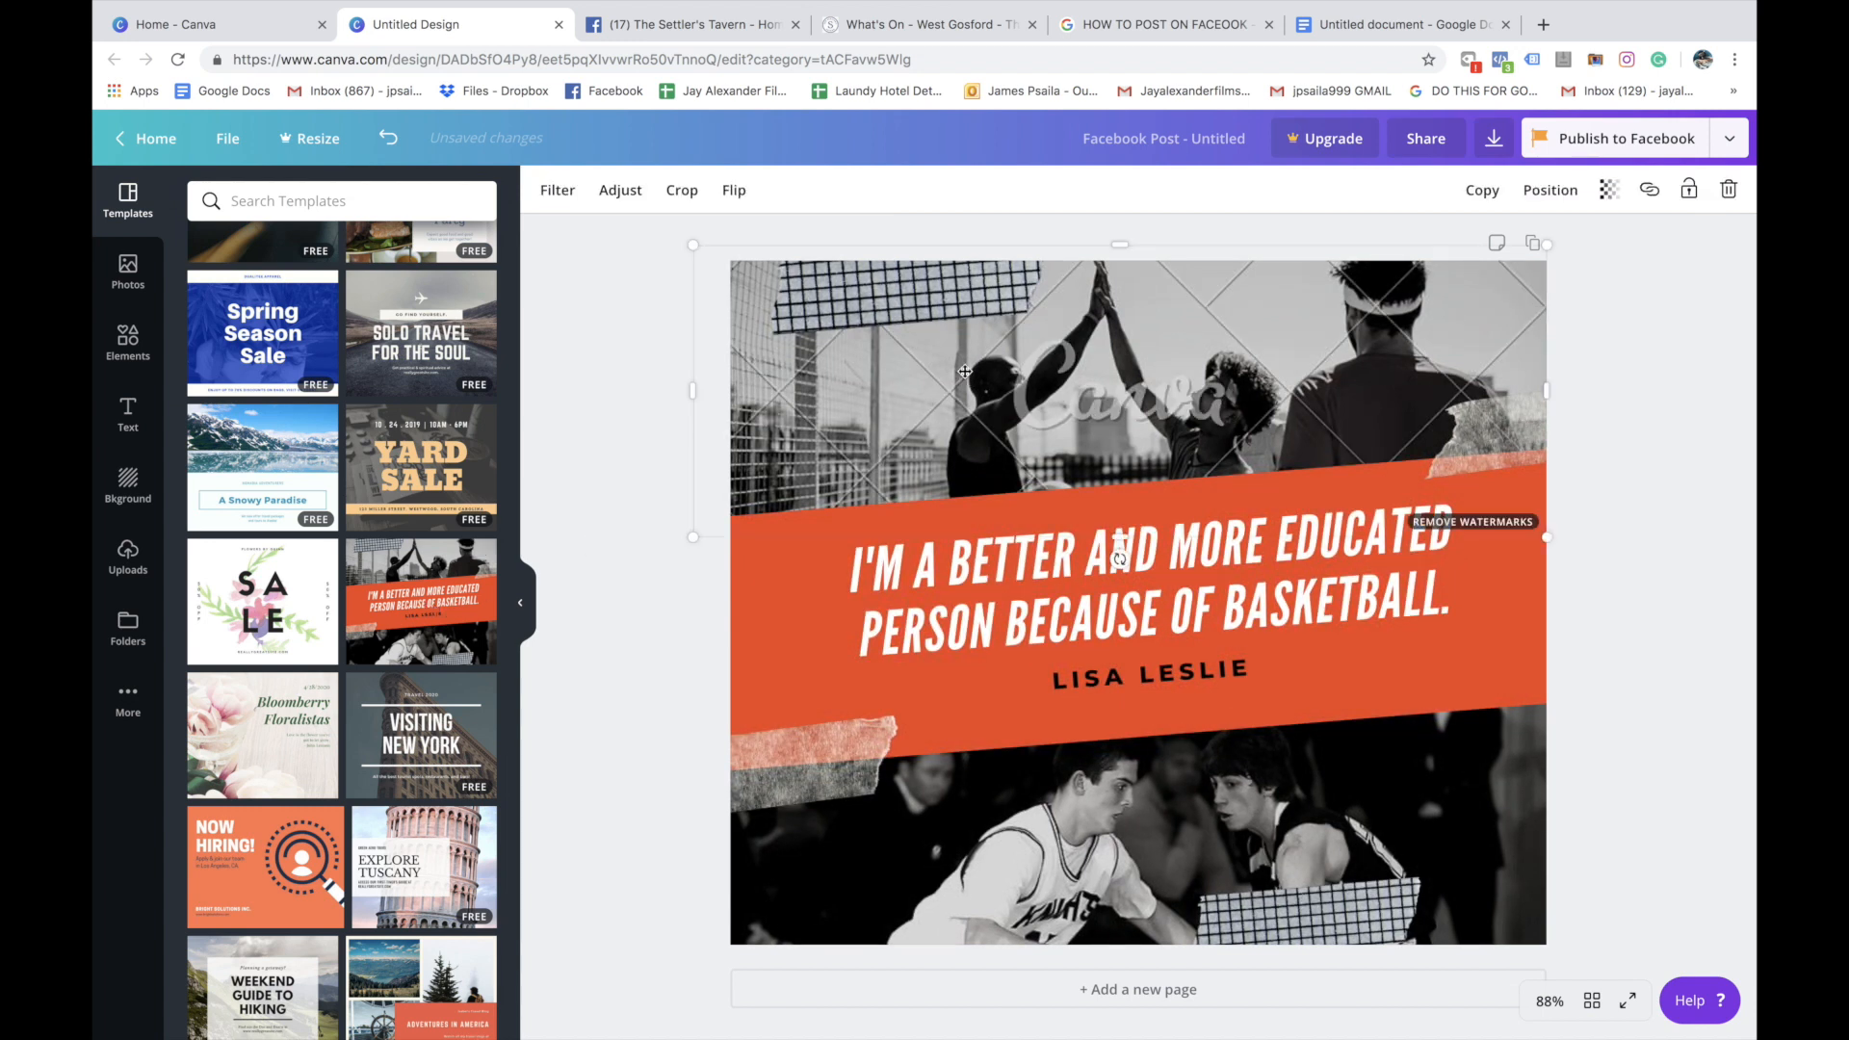
pyautogui.press('Delete')
pyautogui.click(963, 319)
pyautogui.press('Delete')
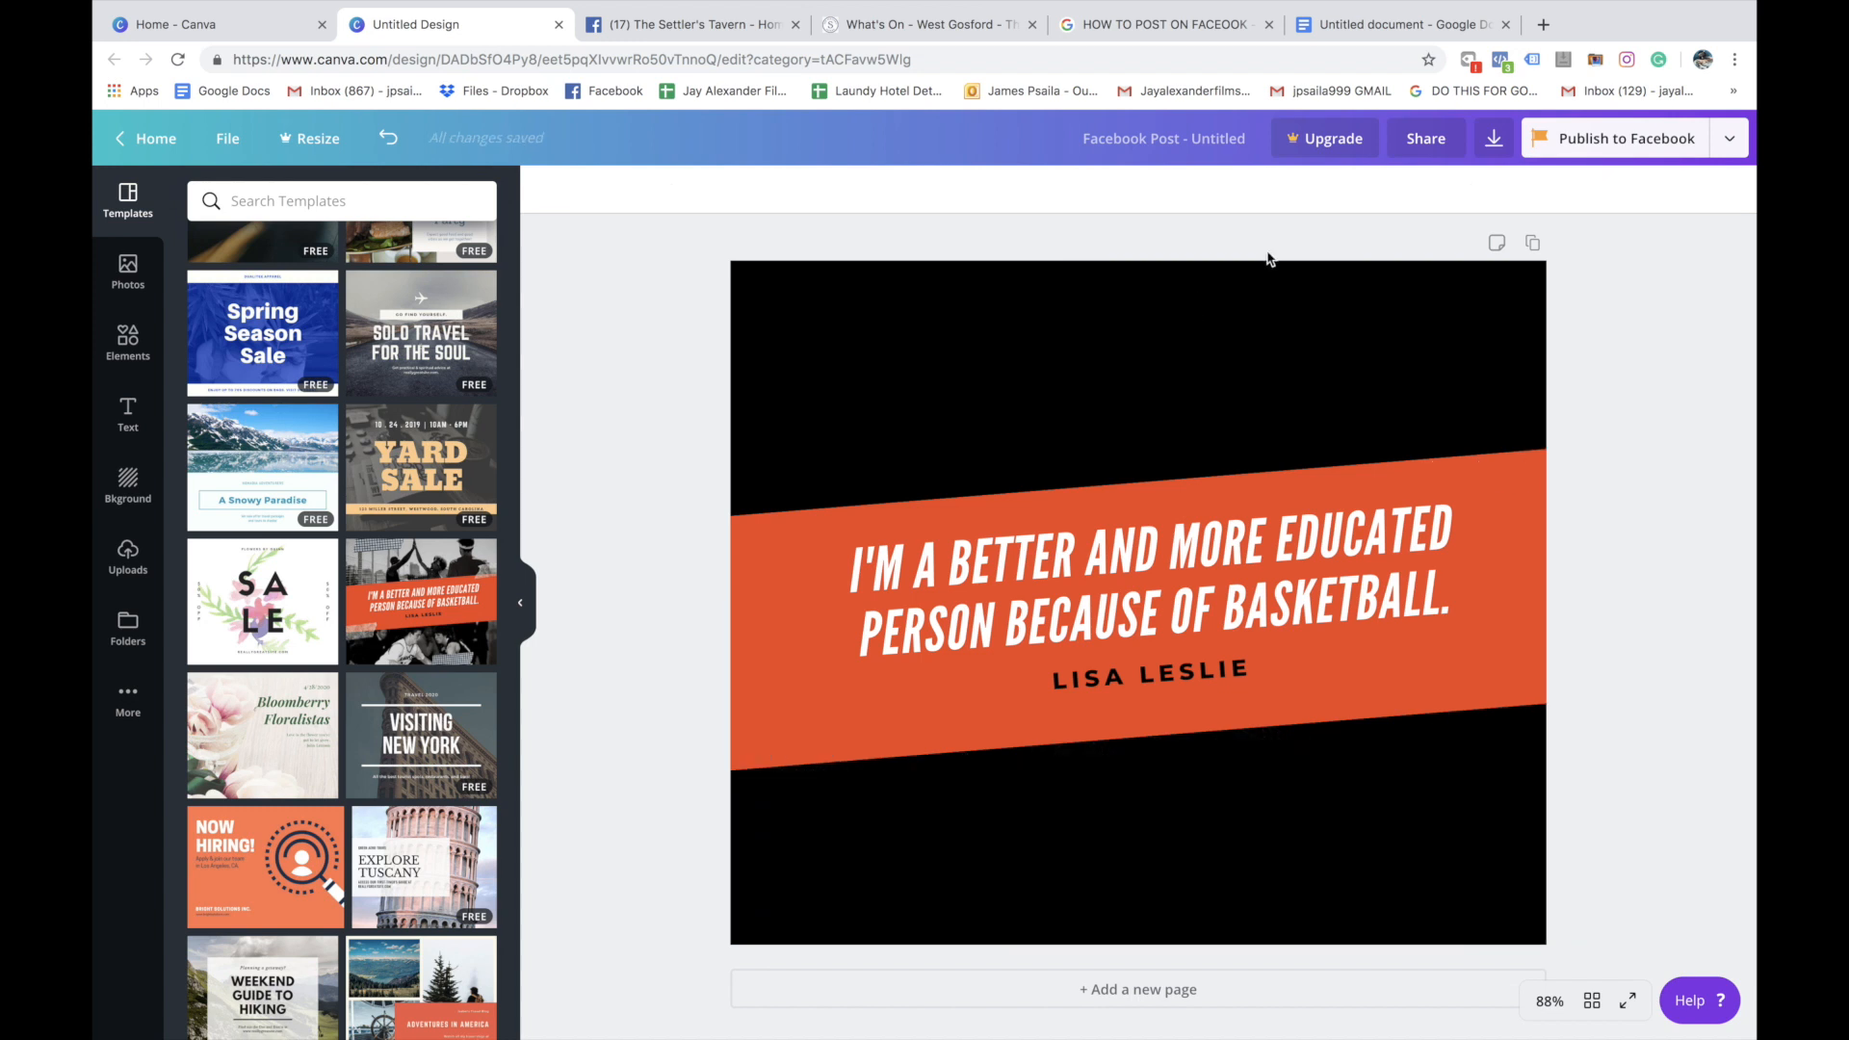
# Search Google Images for "nrl grand final stadium" in a new browser tab
pyautogui.click(1541, 26)
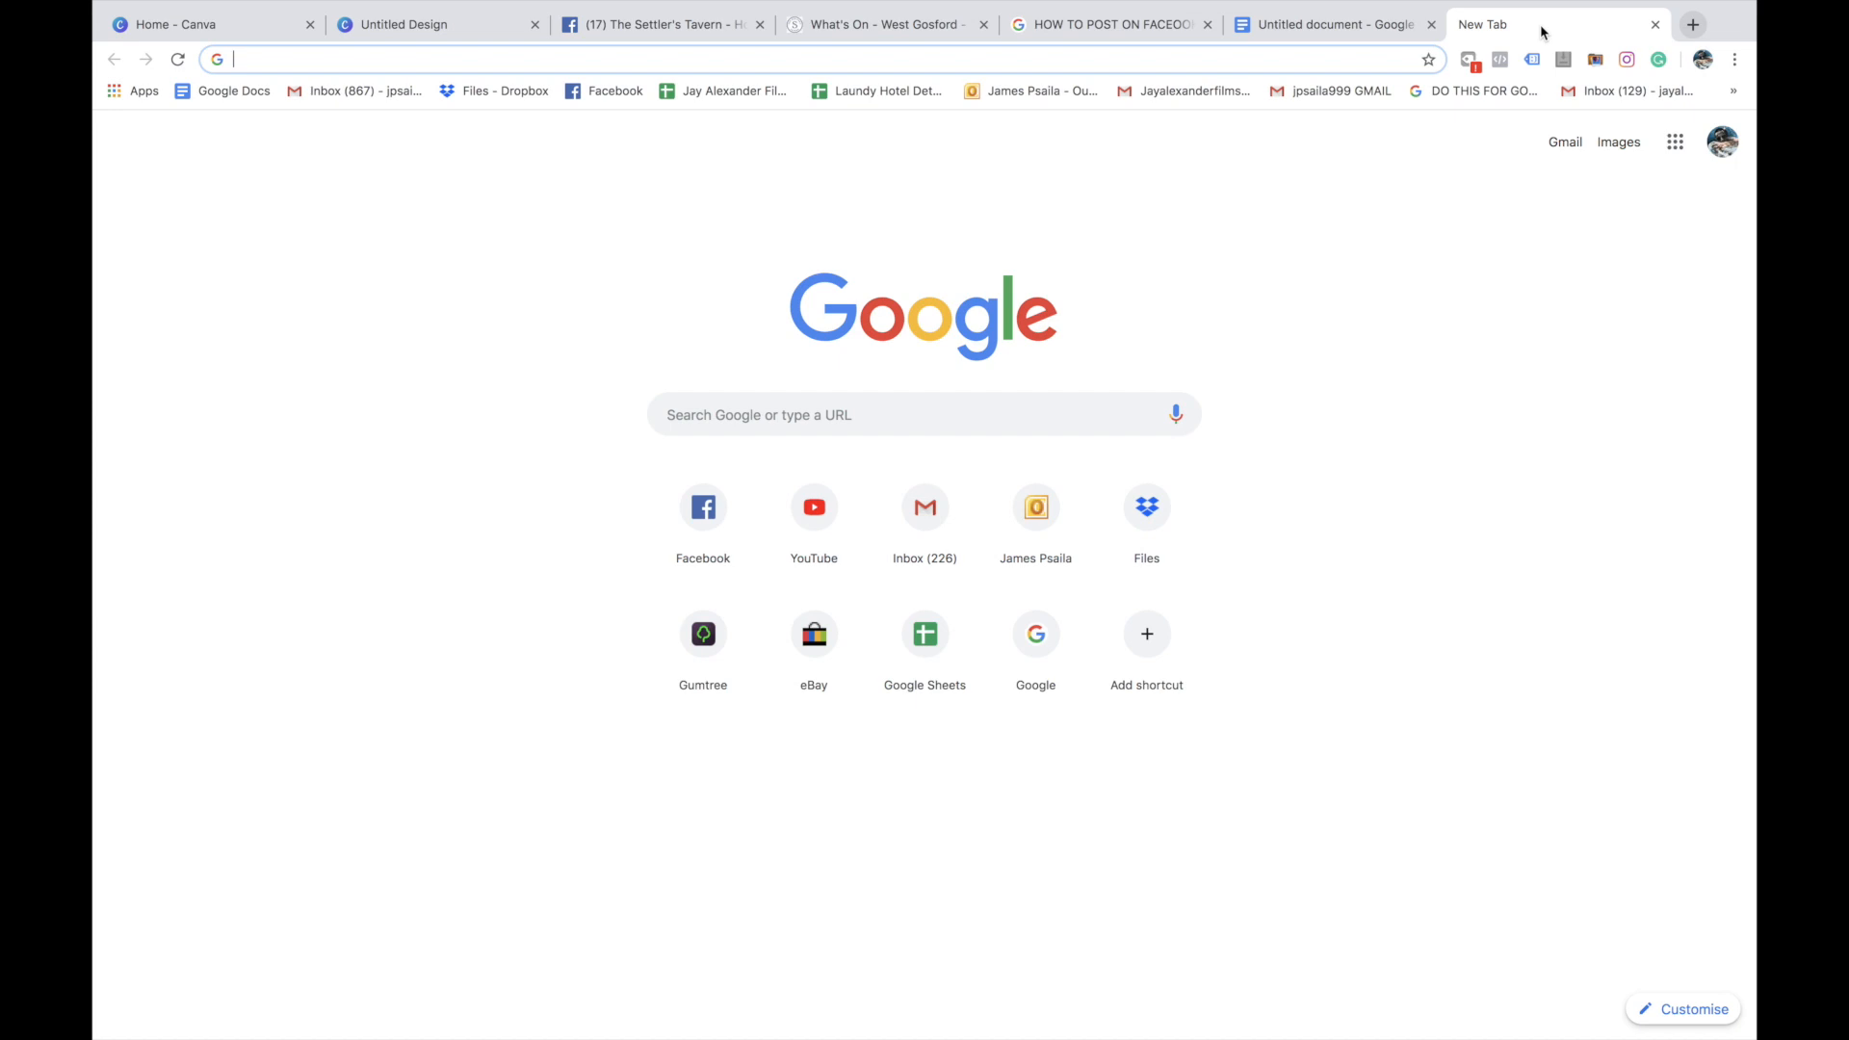
pyautogui.write('nrl grand final')
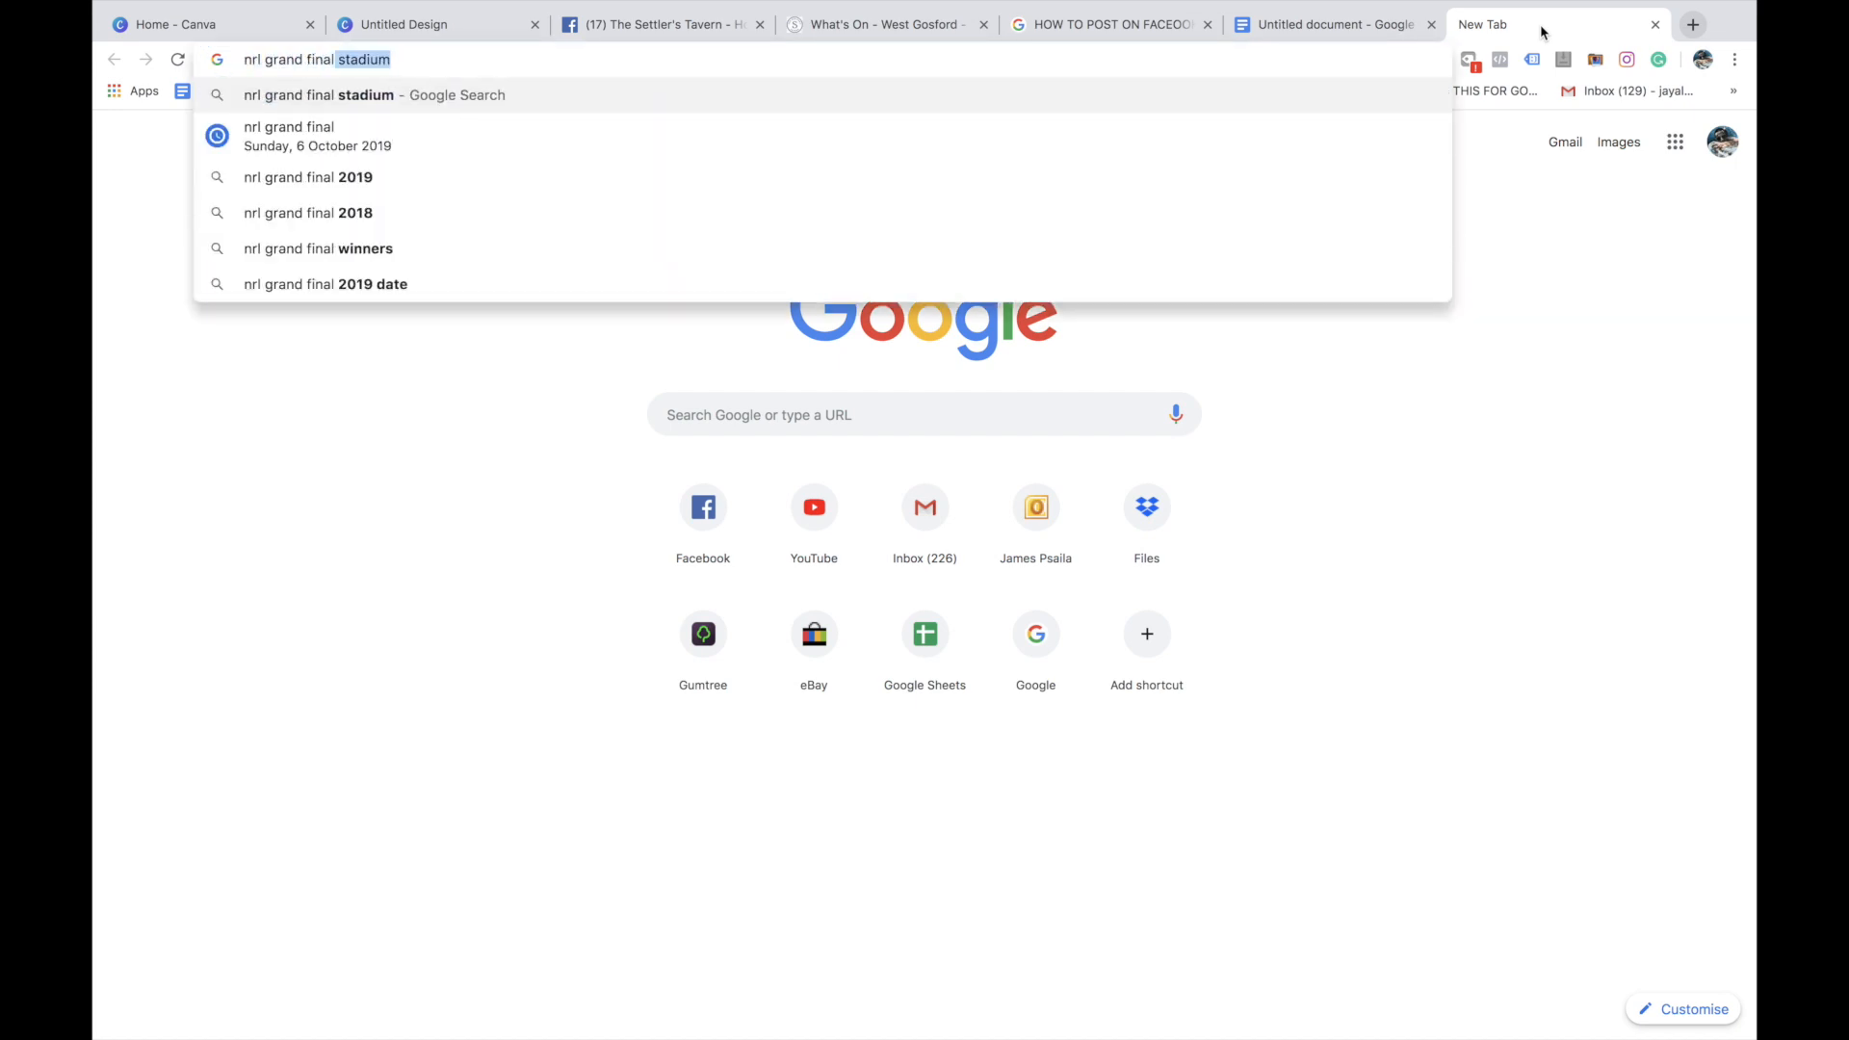
pyautogui.press('Return')
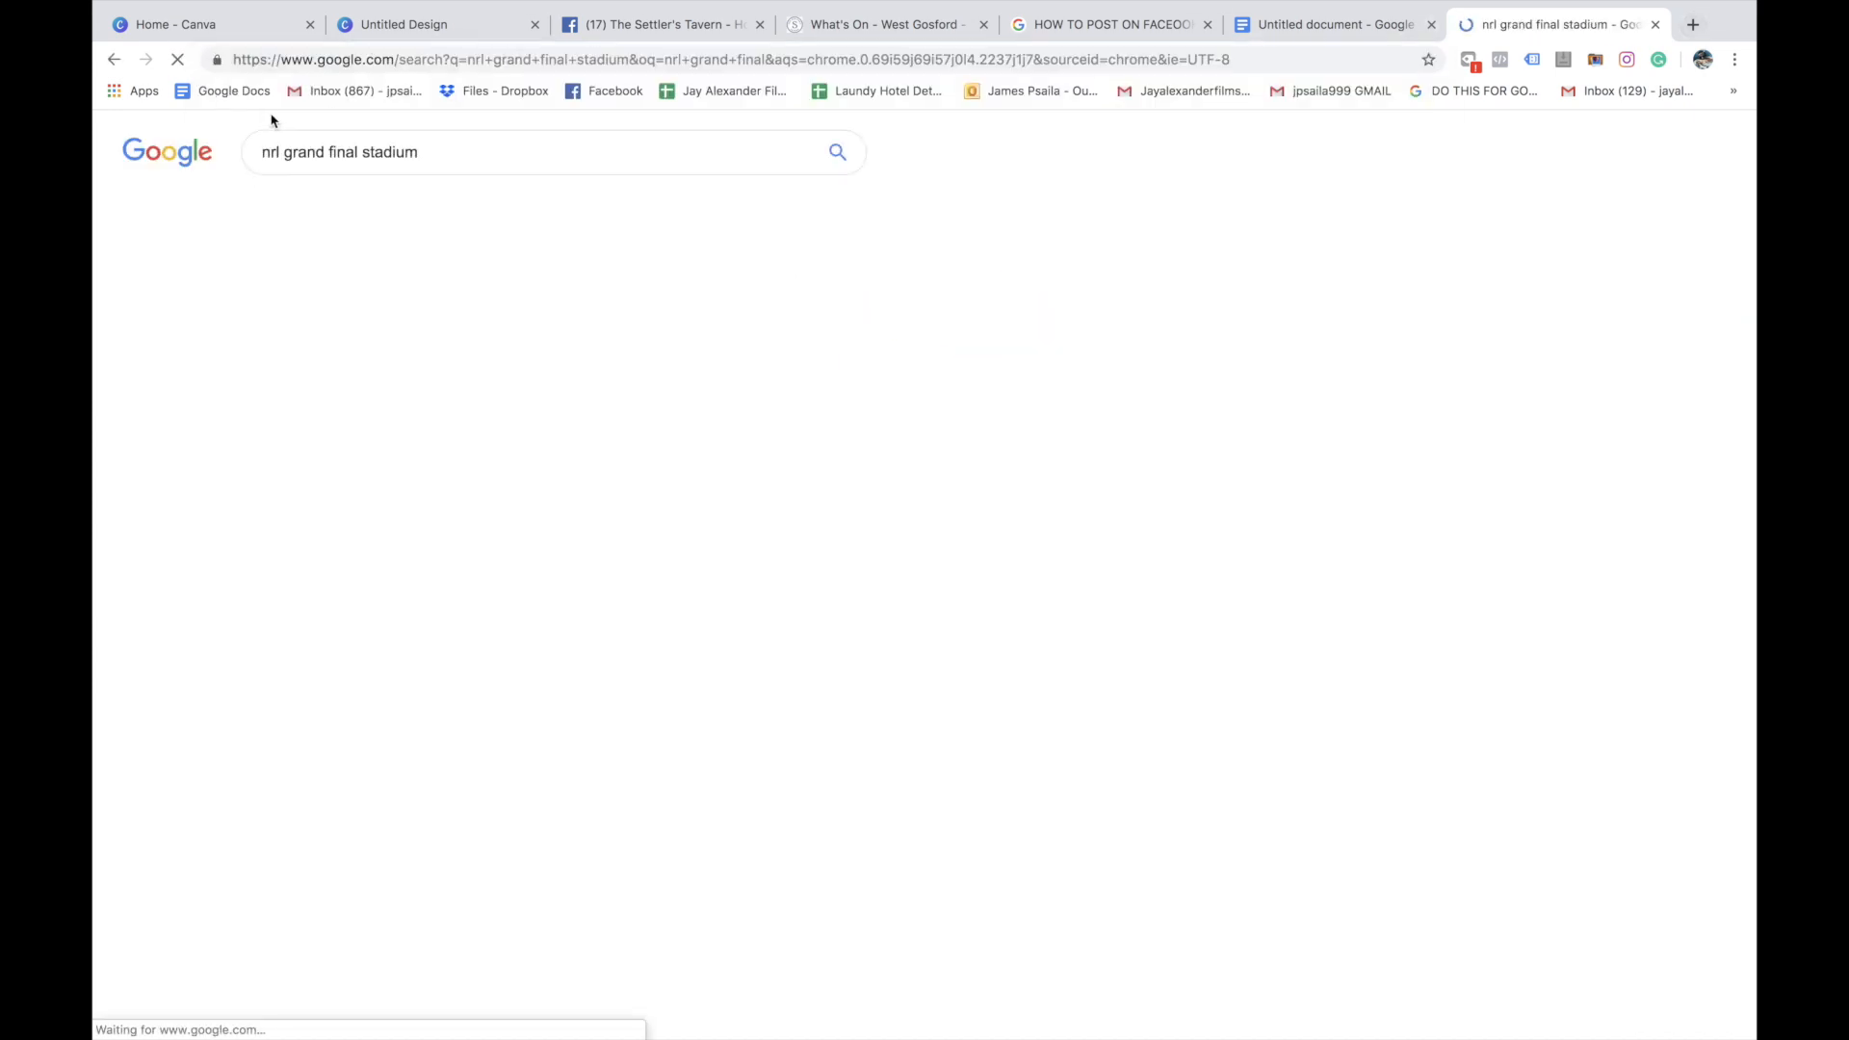
pyautogui.click(324, 204)
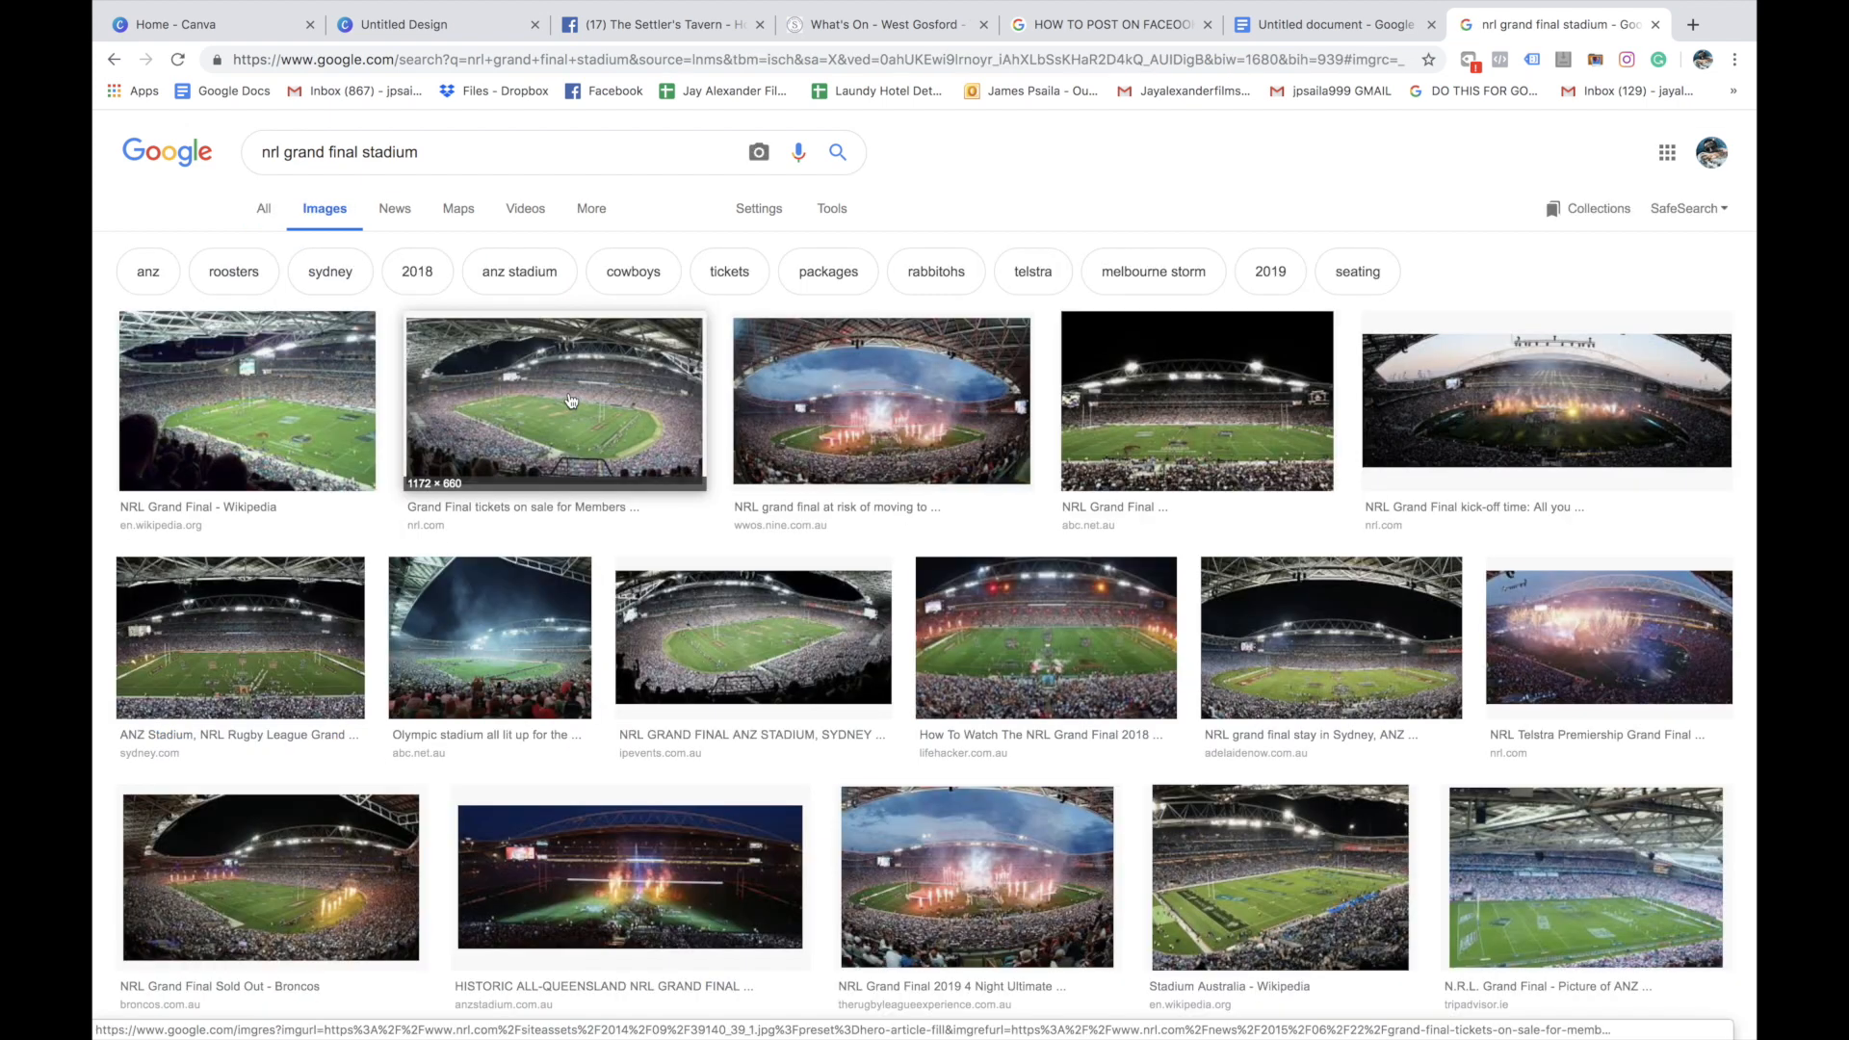
# Preview the NRL.com stadium photo and limit the image results to Large size
pyautogui.click(570, 400)
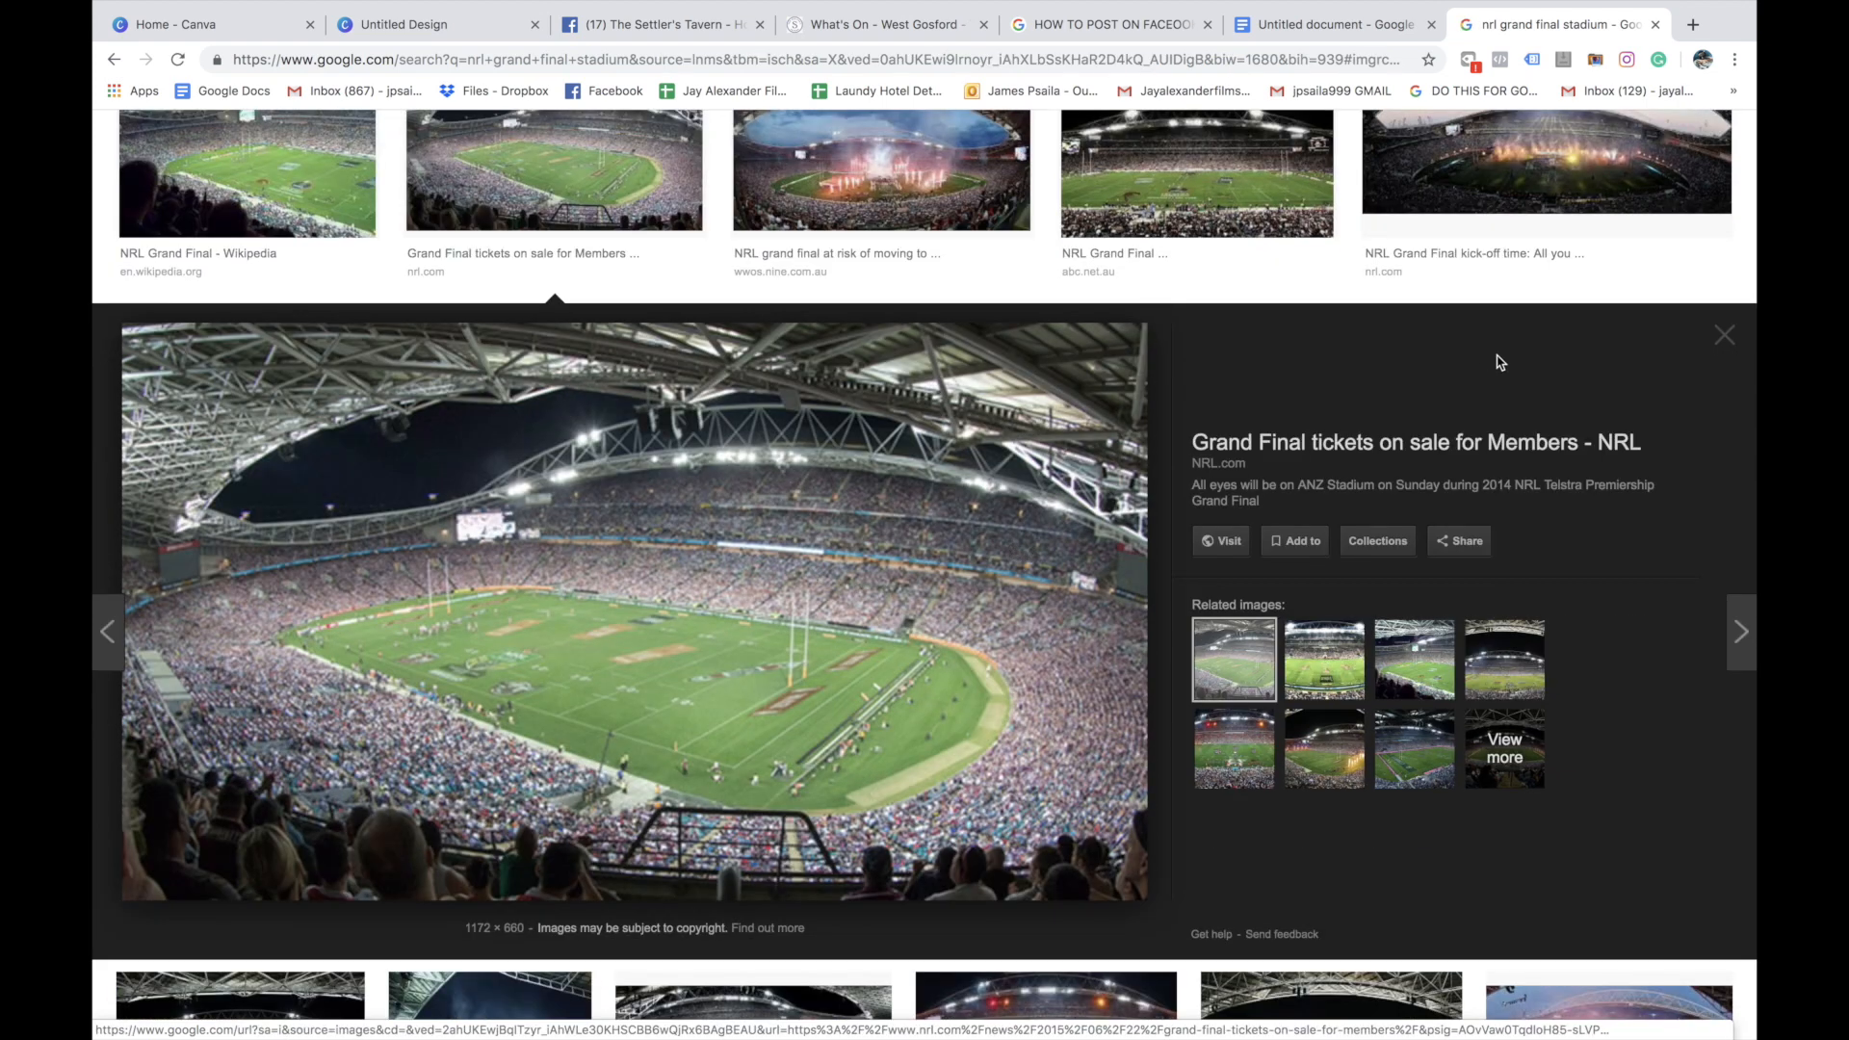
pyautogui.click(1724, 337)
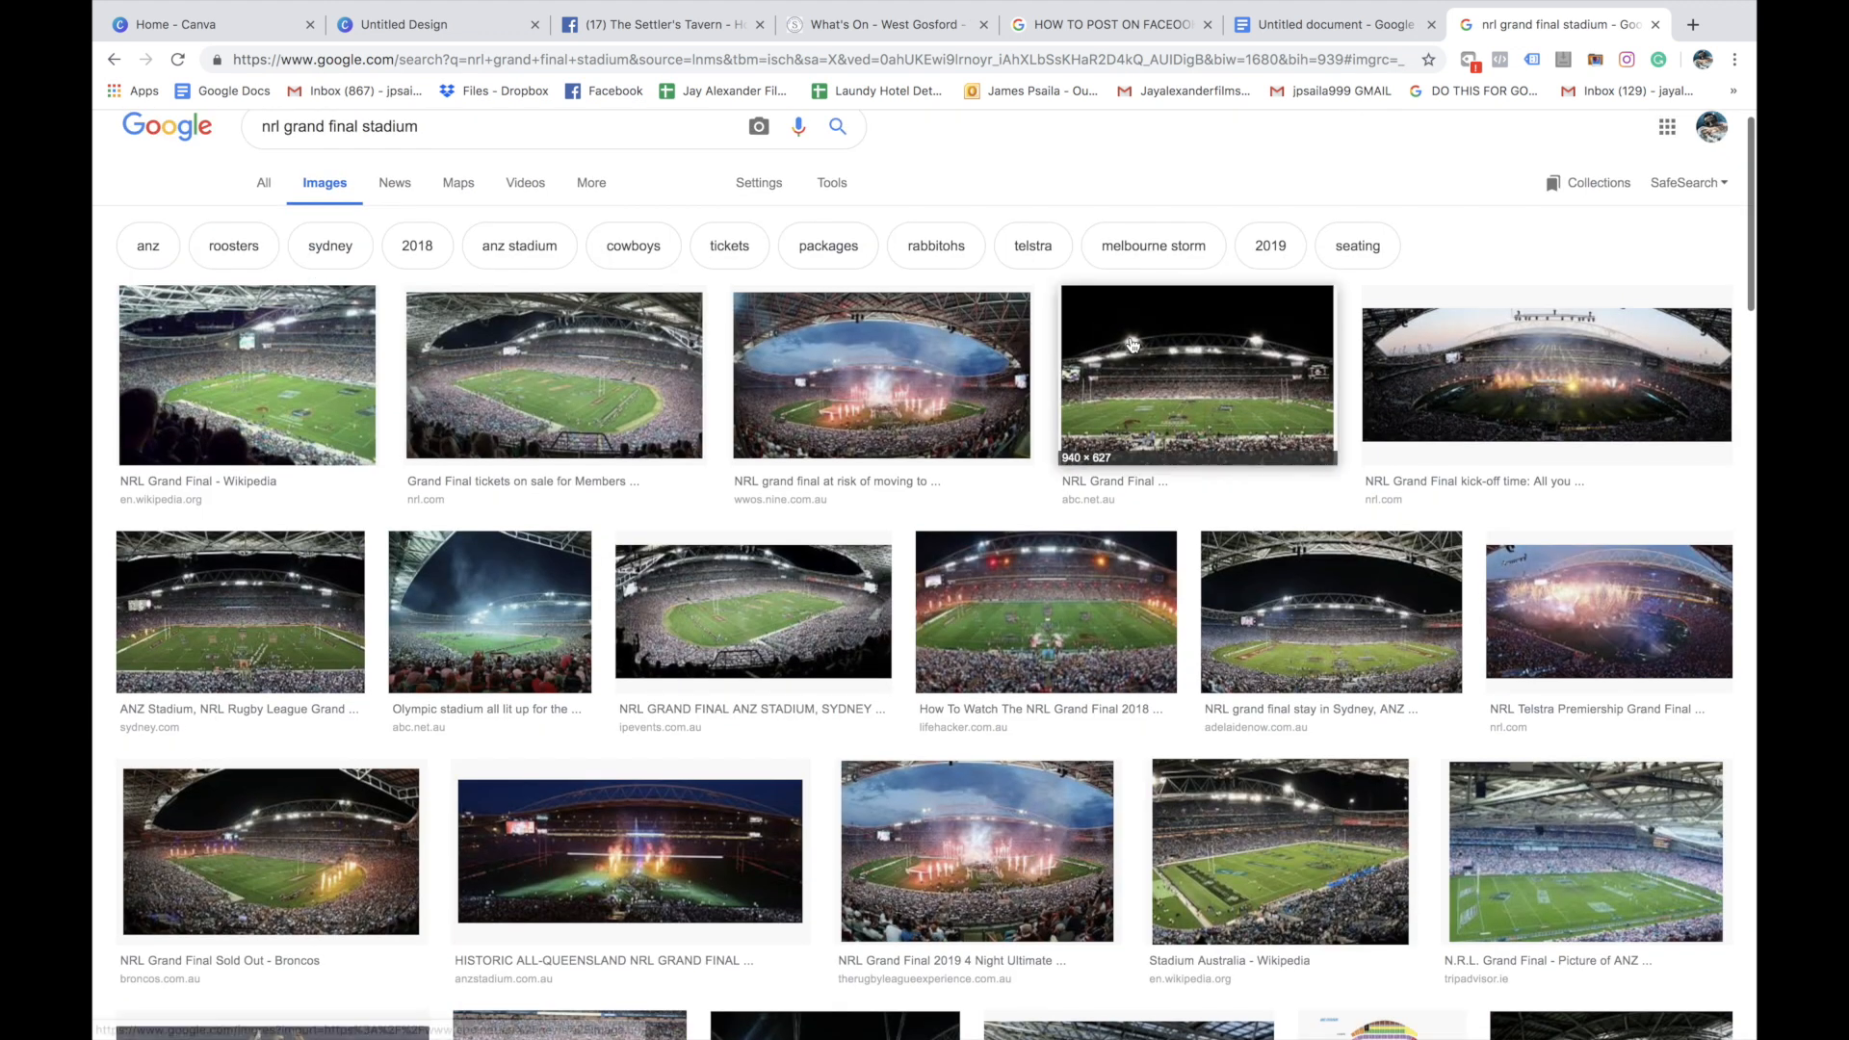
pyautogui.click(830, 183)
pyautogui.click(278, 222)
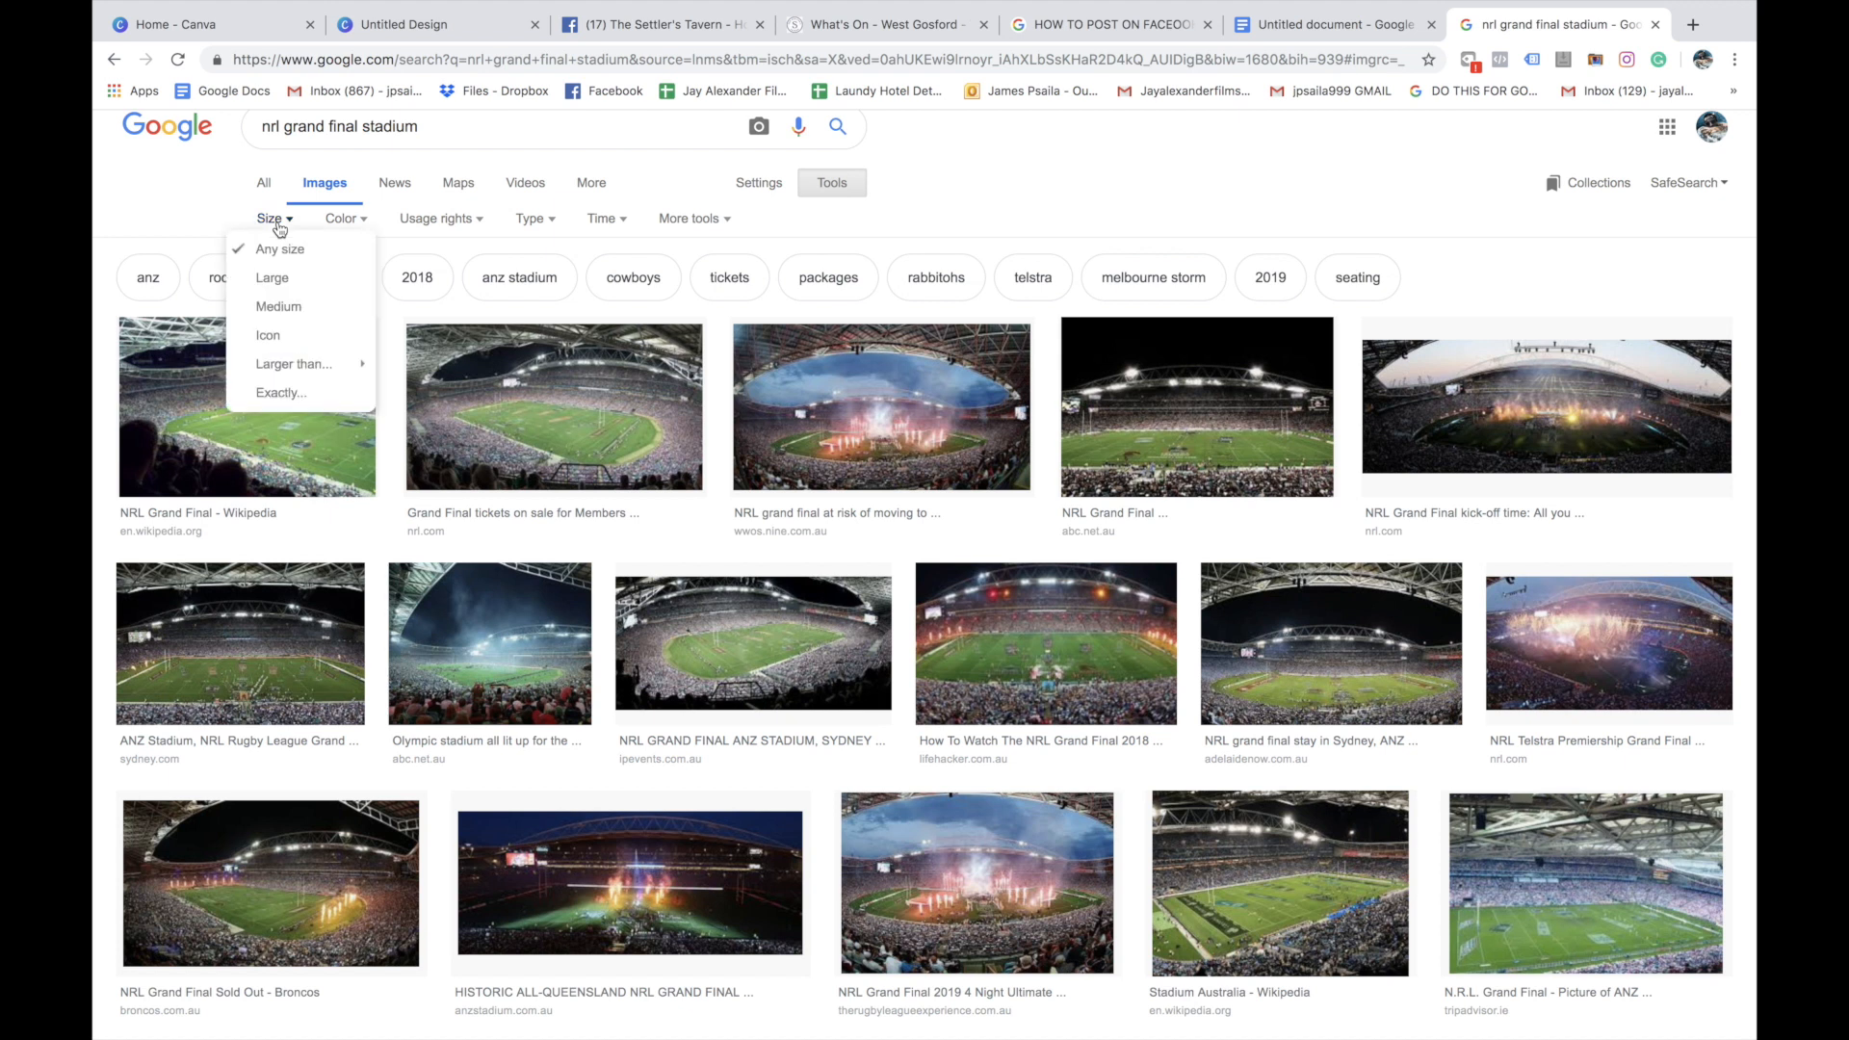
pyautogui.click(273, 277)
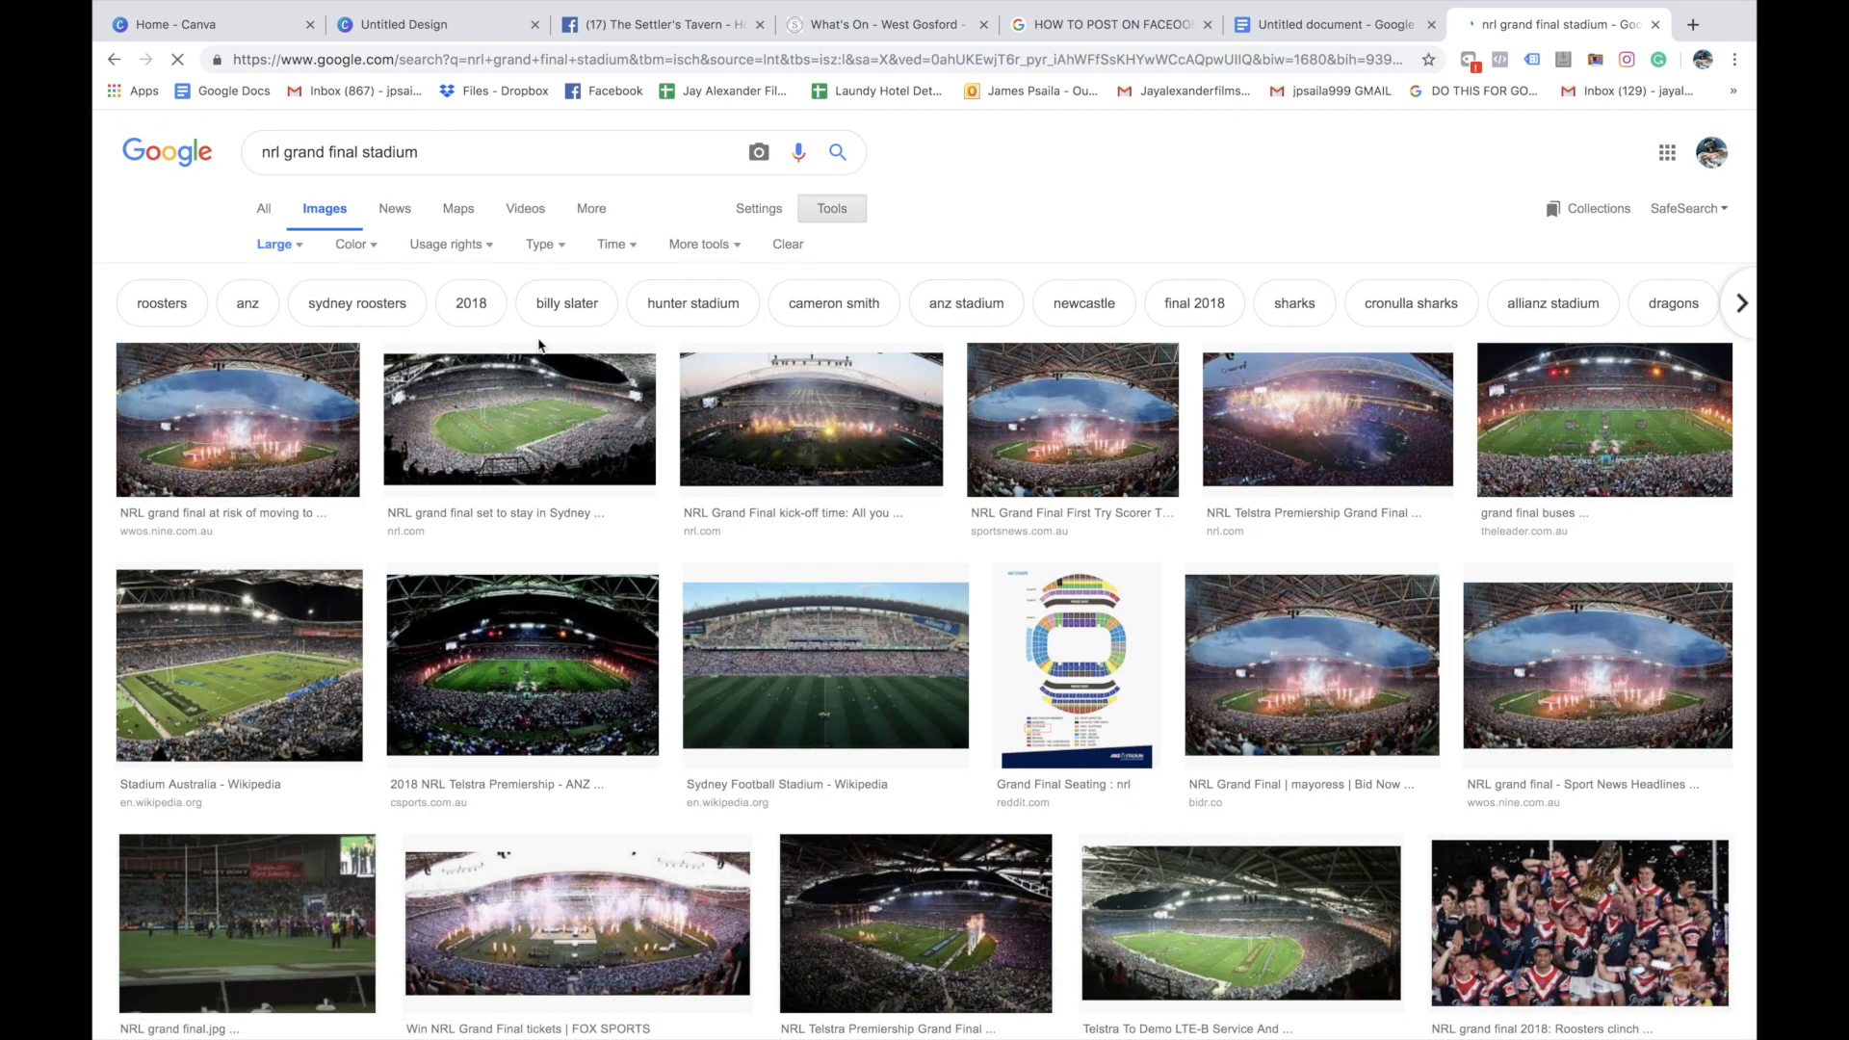
# Save the stadium photo with the on-field fireworks to the Desktop as "nrl image 1" in JPEG format
pyautogui.click(203, 407)
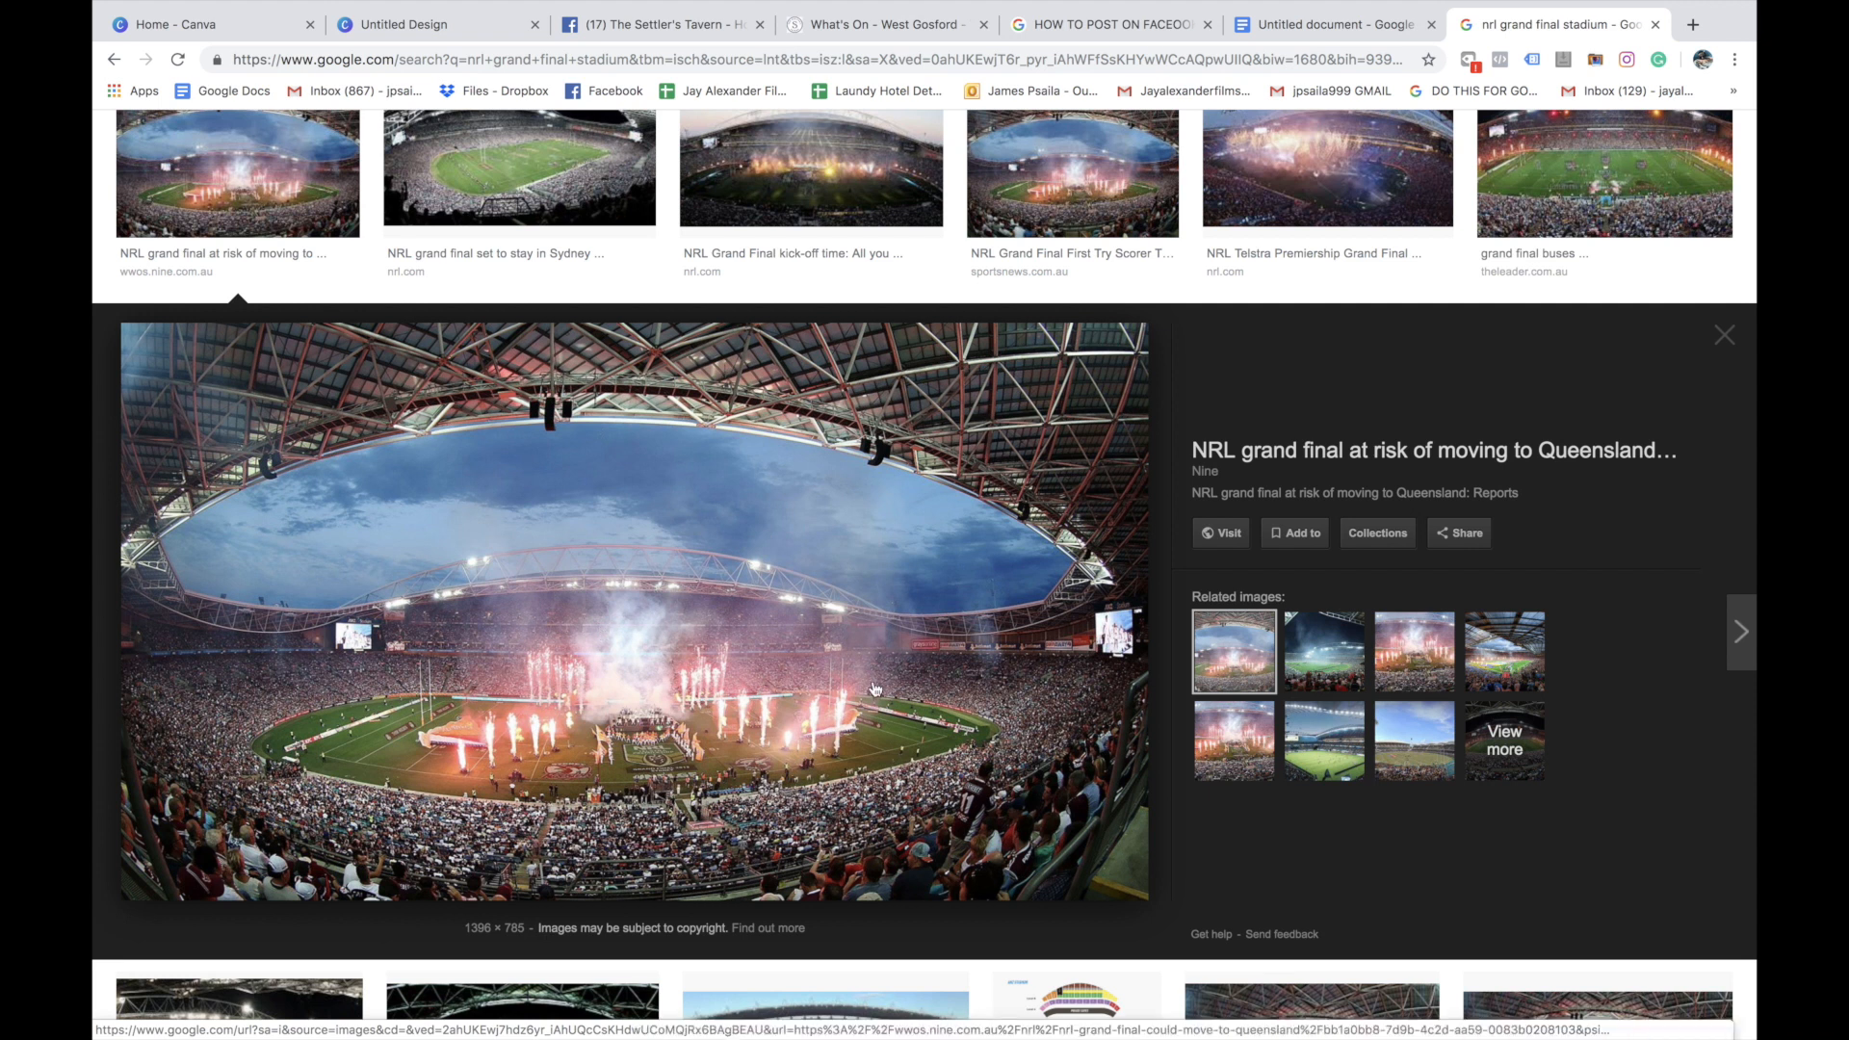
pyautogui.rightClick(826, 610)
pyautogui.click(898, 761)
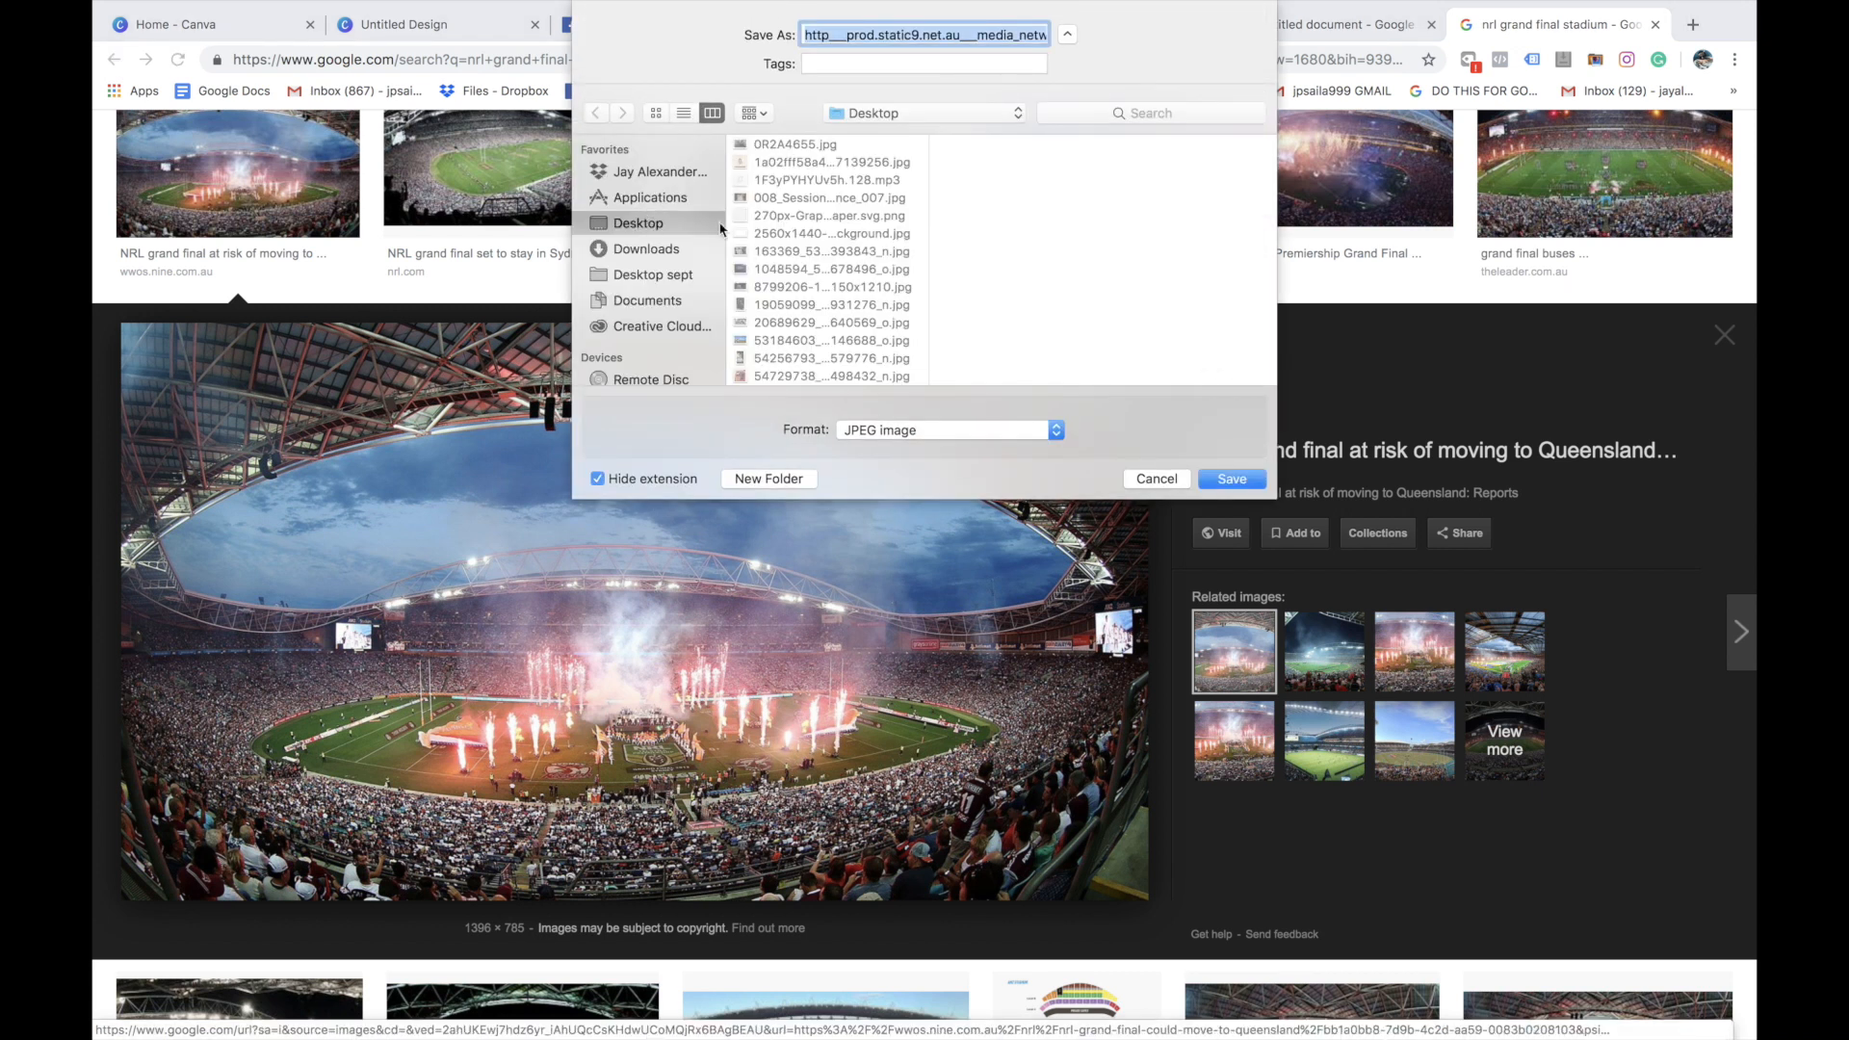
pyautogui.write('nrl image 1')
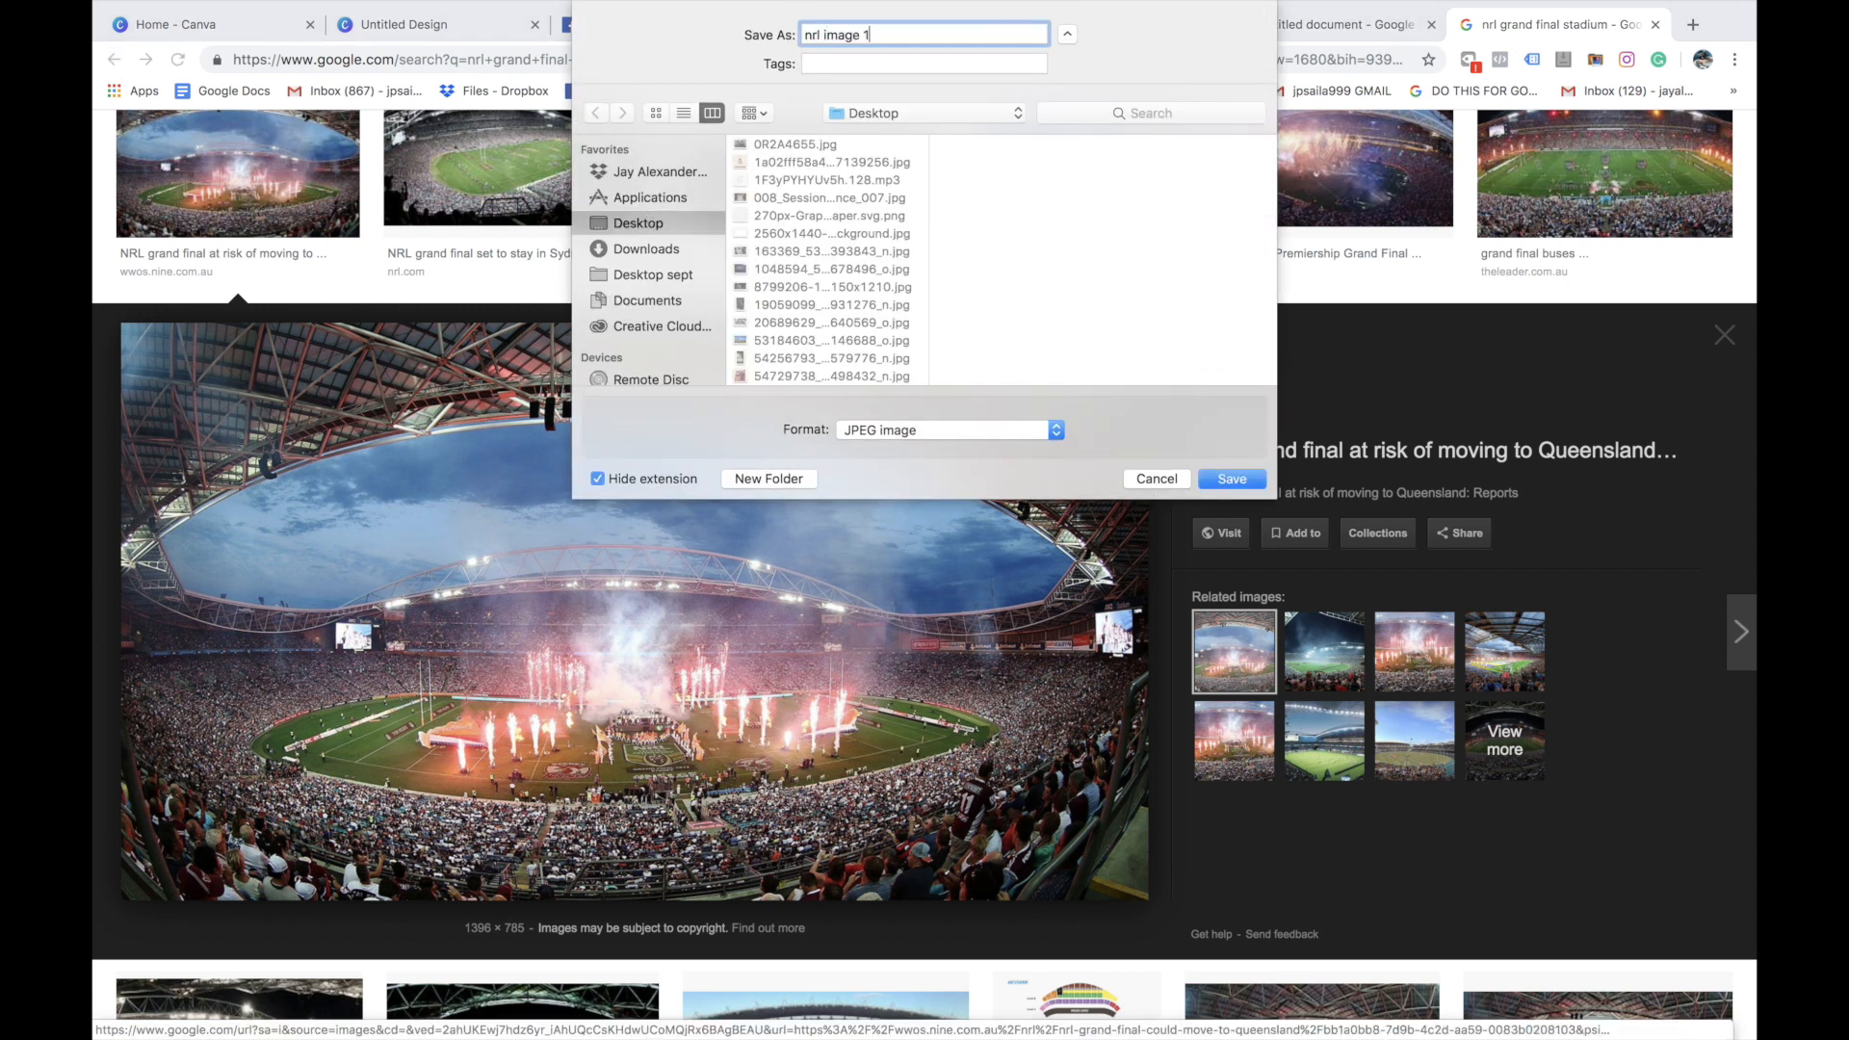
pyautogui.press('Return')
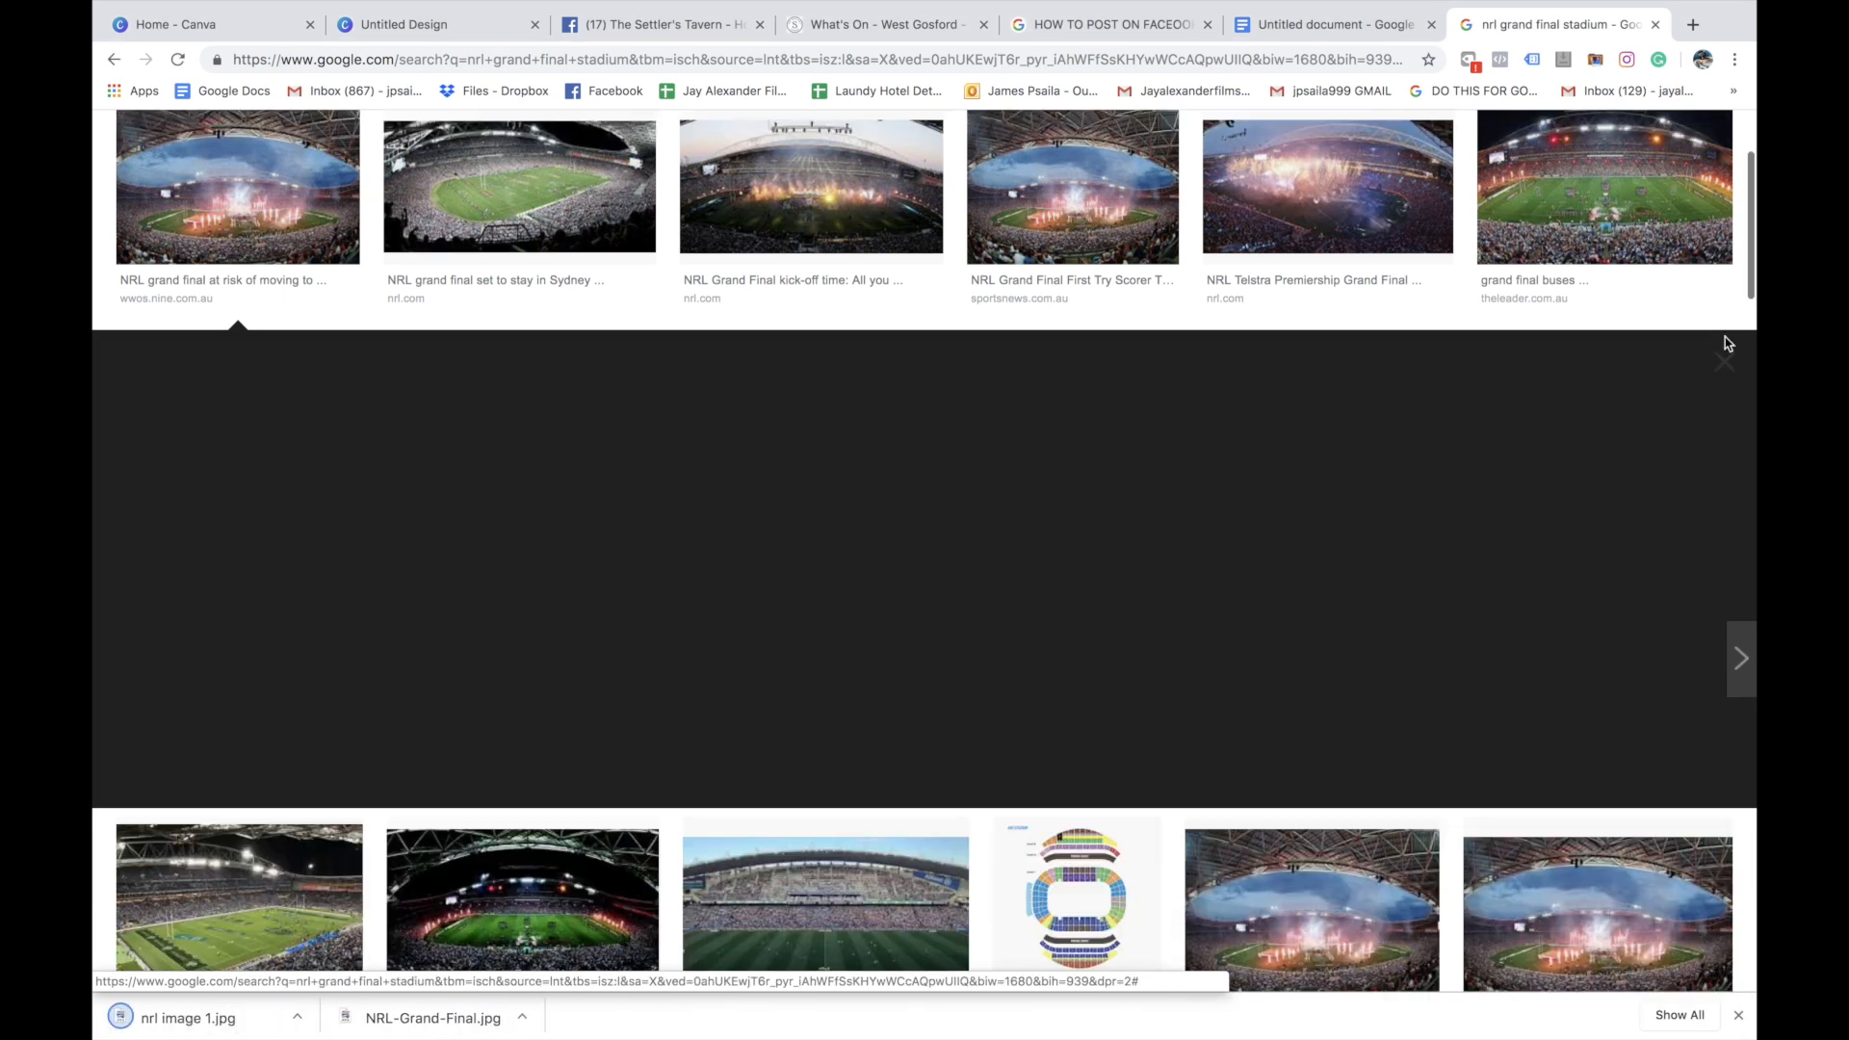
# Close the stadium photo preview and search Google Images for "boxing 2019"
pyautogui.click(1725, 356)
pyautogui.scroll(3, 1059, 385)
pyautogui.tripleClick(447, 156)
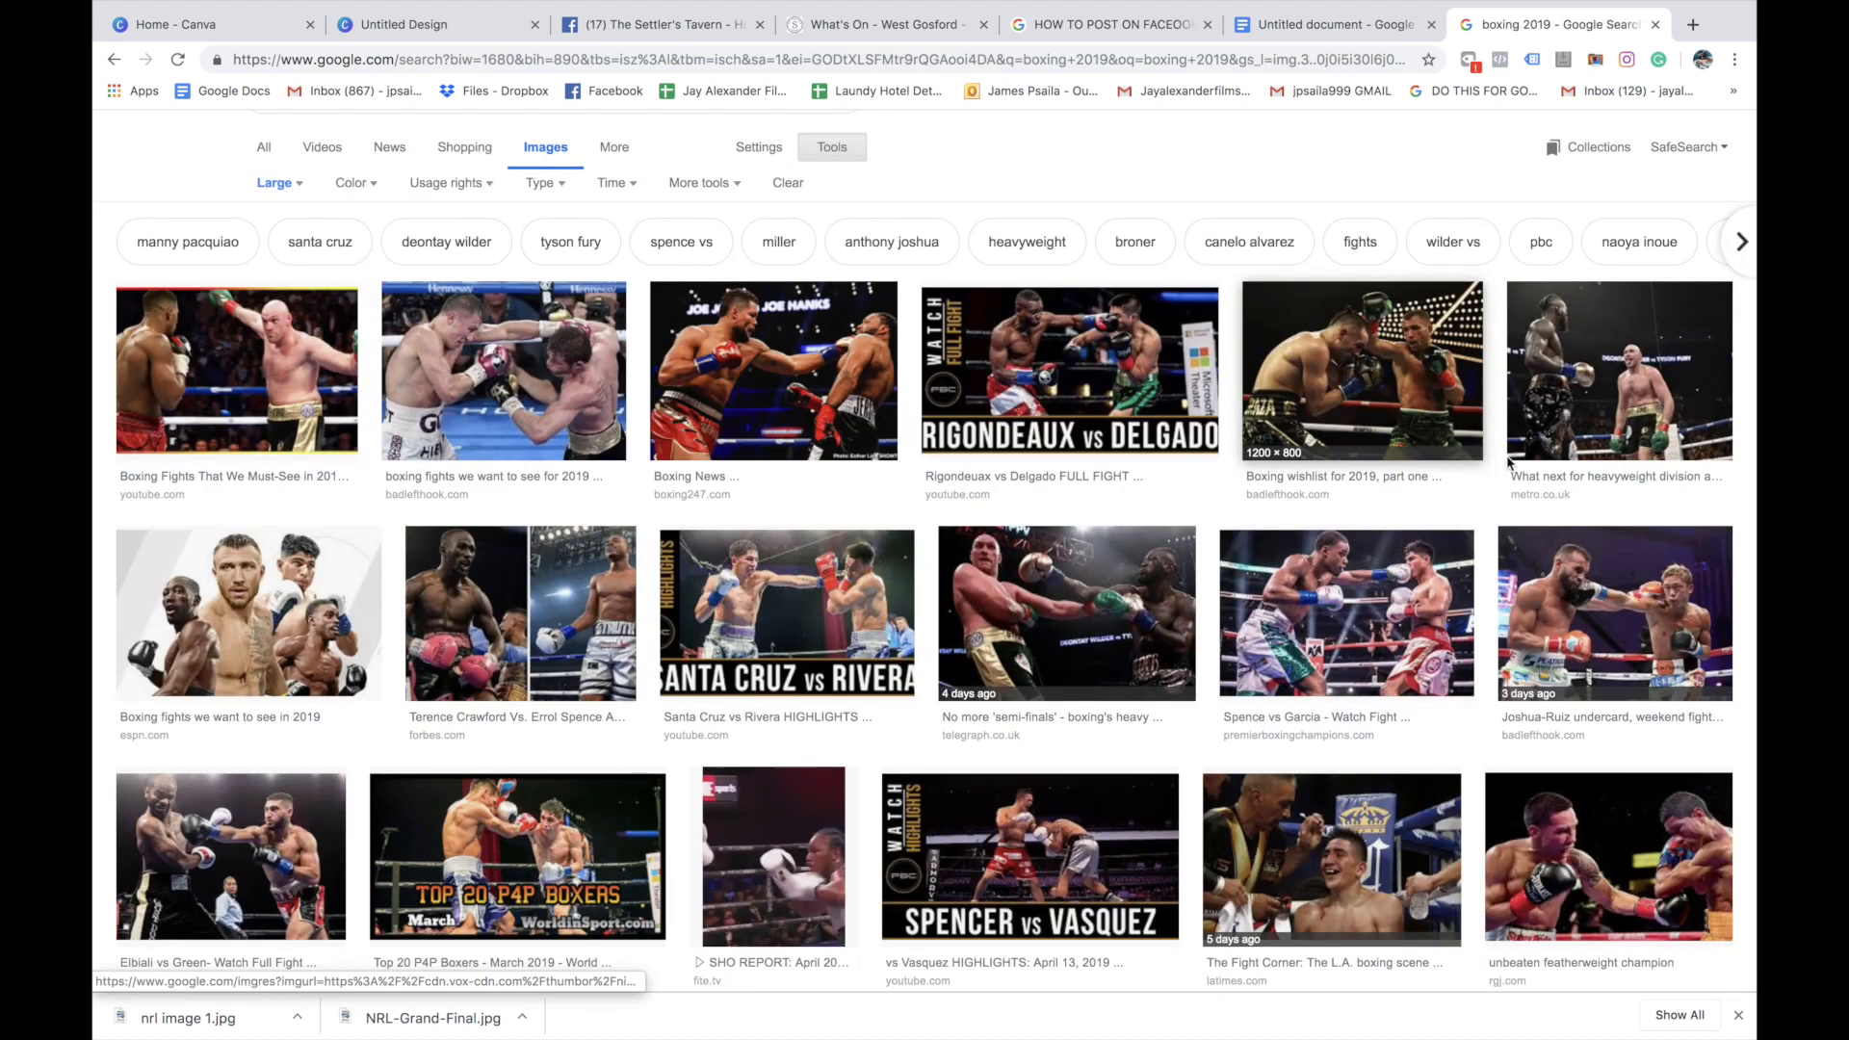
# Save the Bad Left Hook photo of two boxers exchanging punches to the Desktop as "boxing 1.jpg"
pyautogui.click(1604, 633)
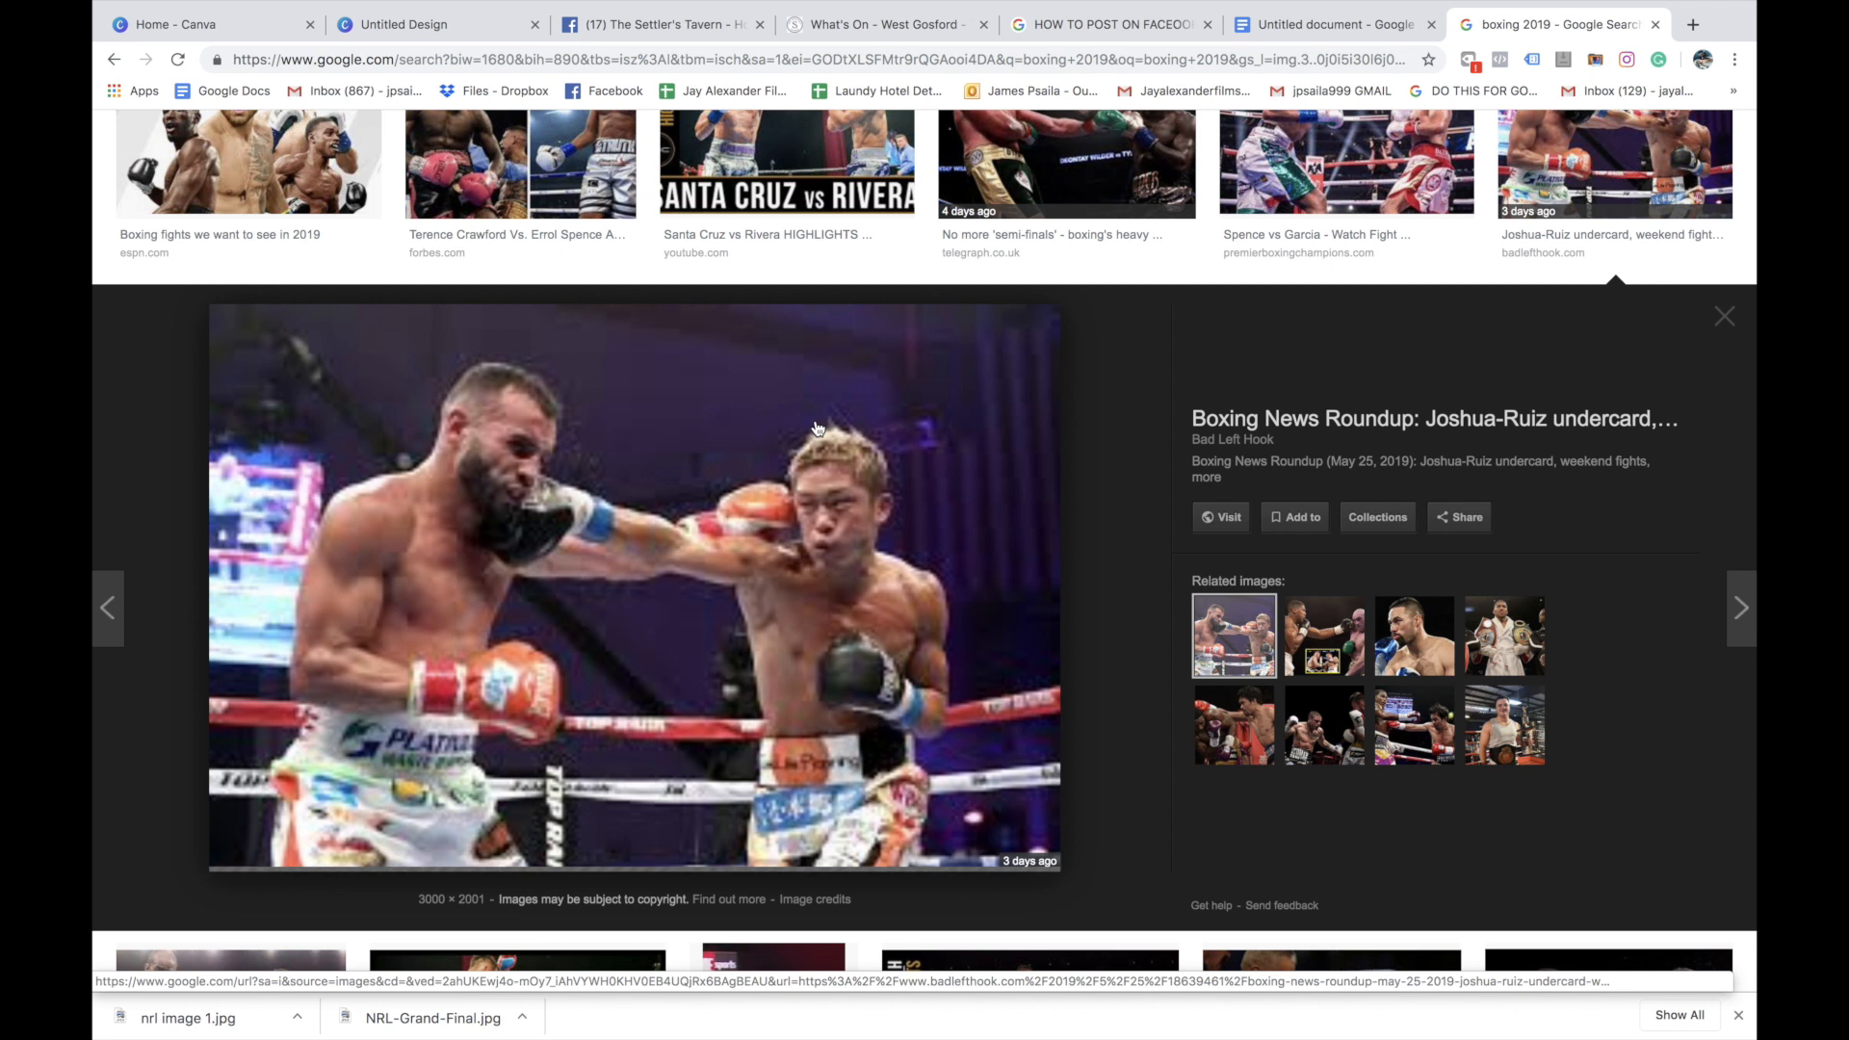
pyautogui.rightClick(646, 446)
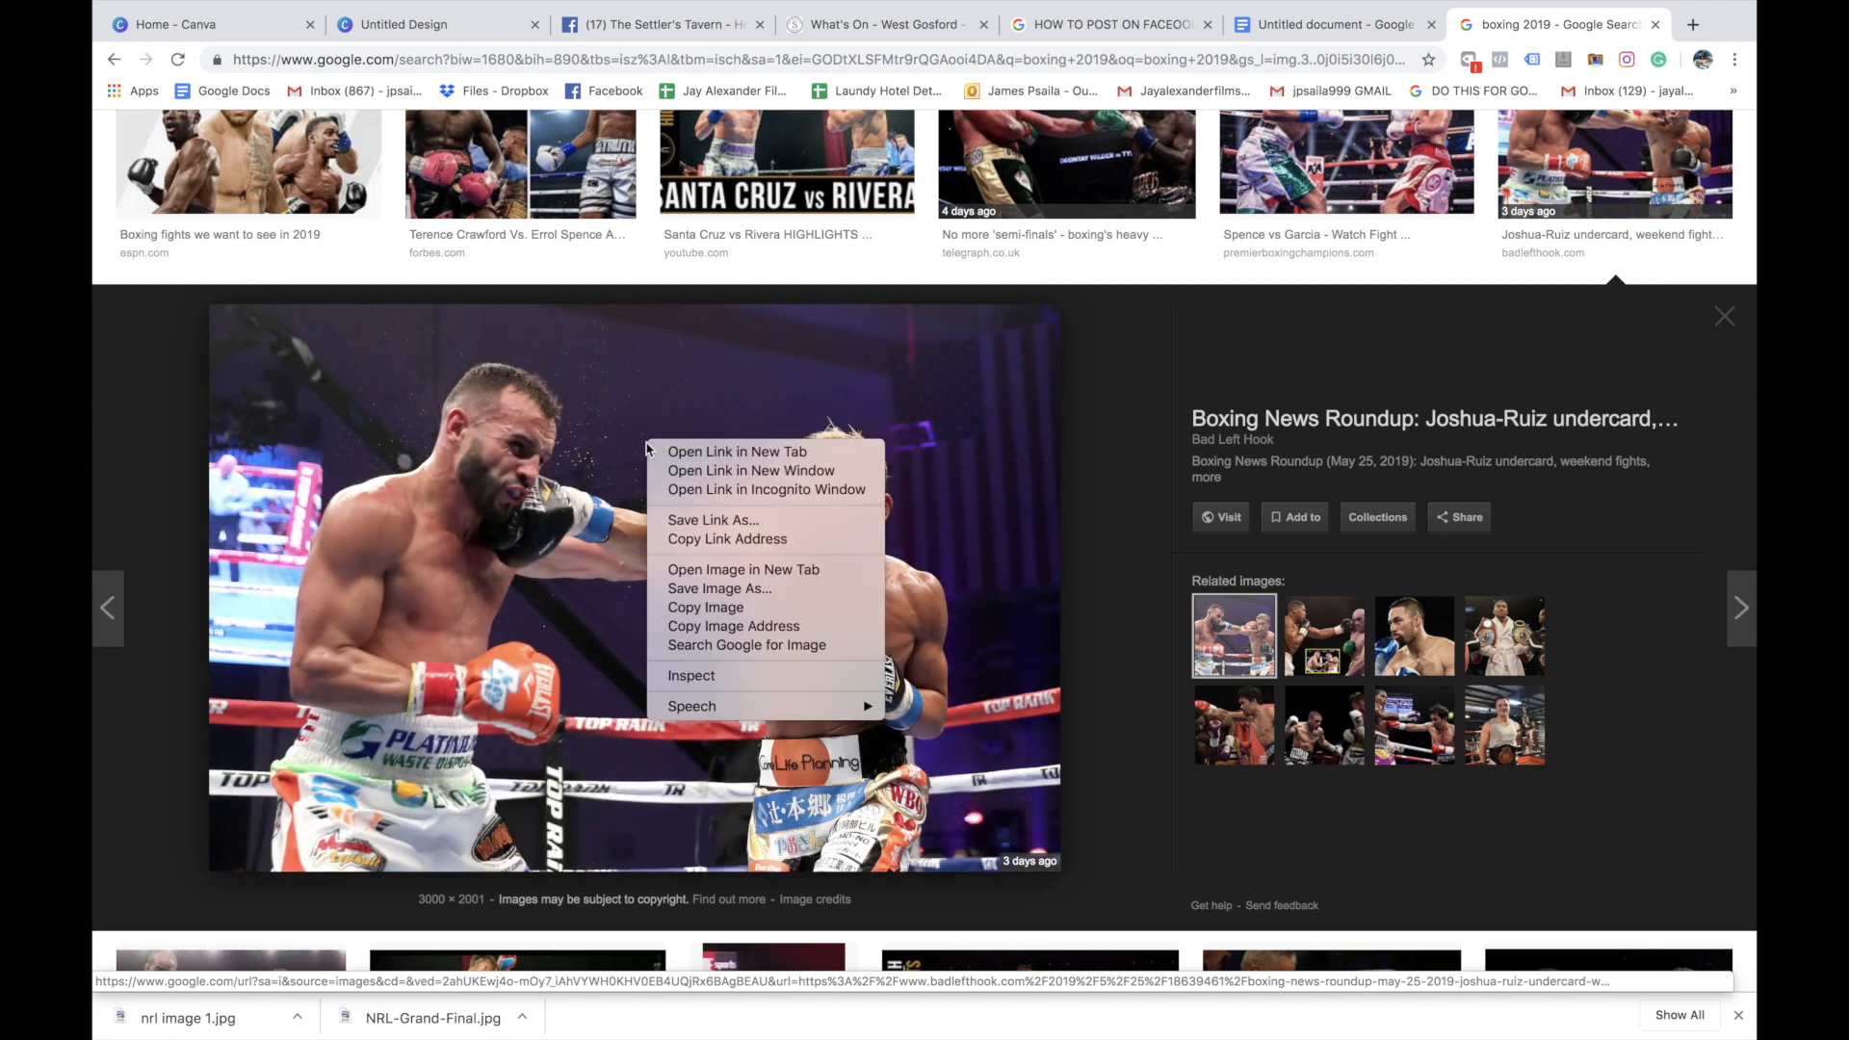
pyautogui.click(734, 591)
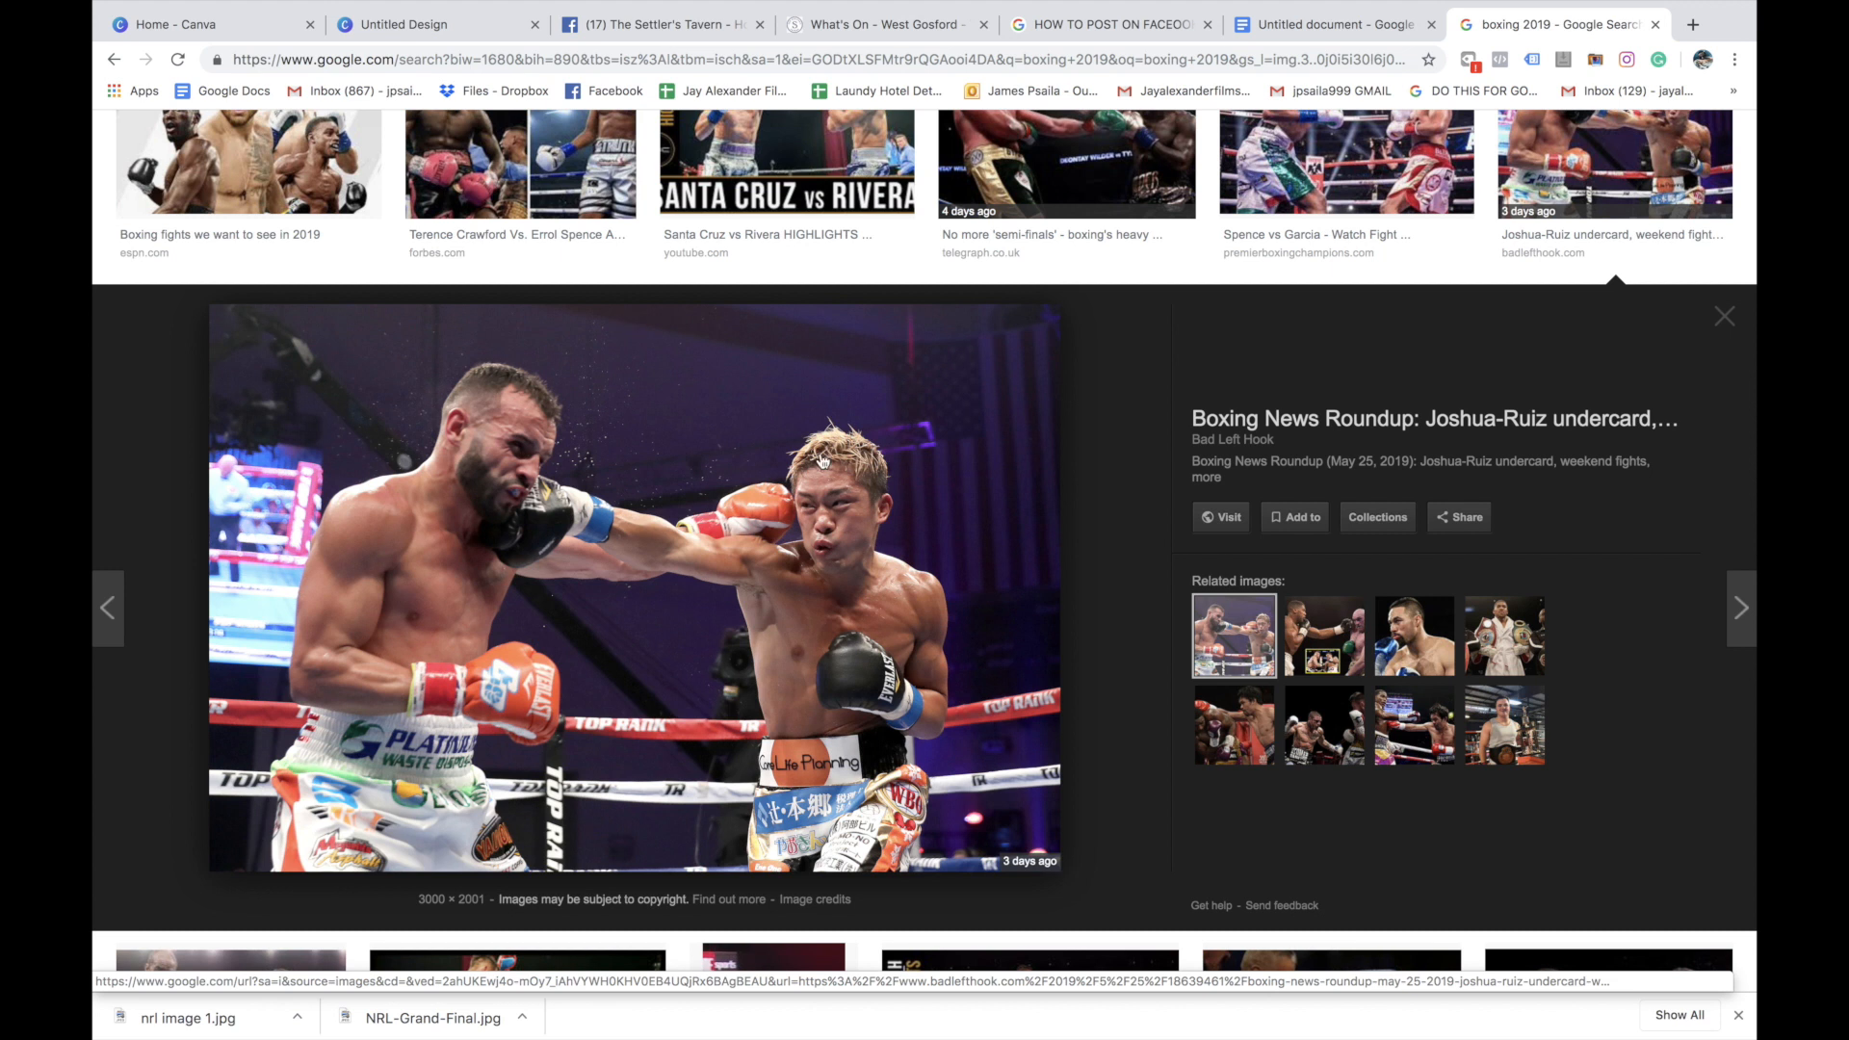
pyautogui.write('boxing 1.jpg')
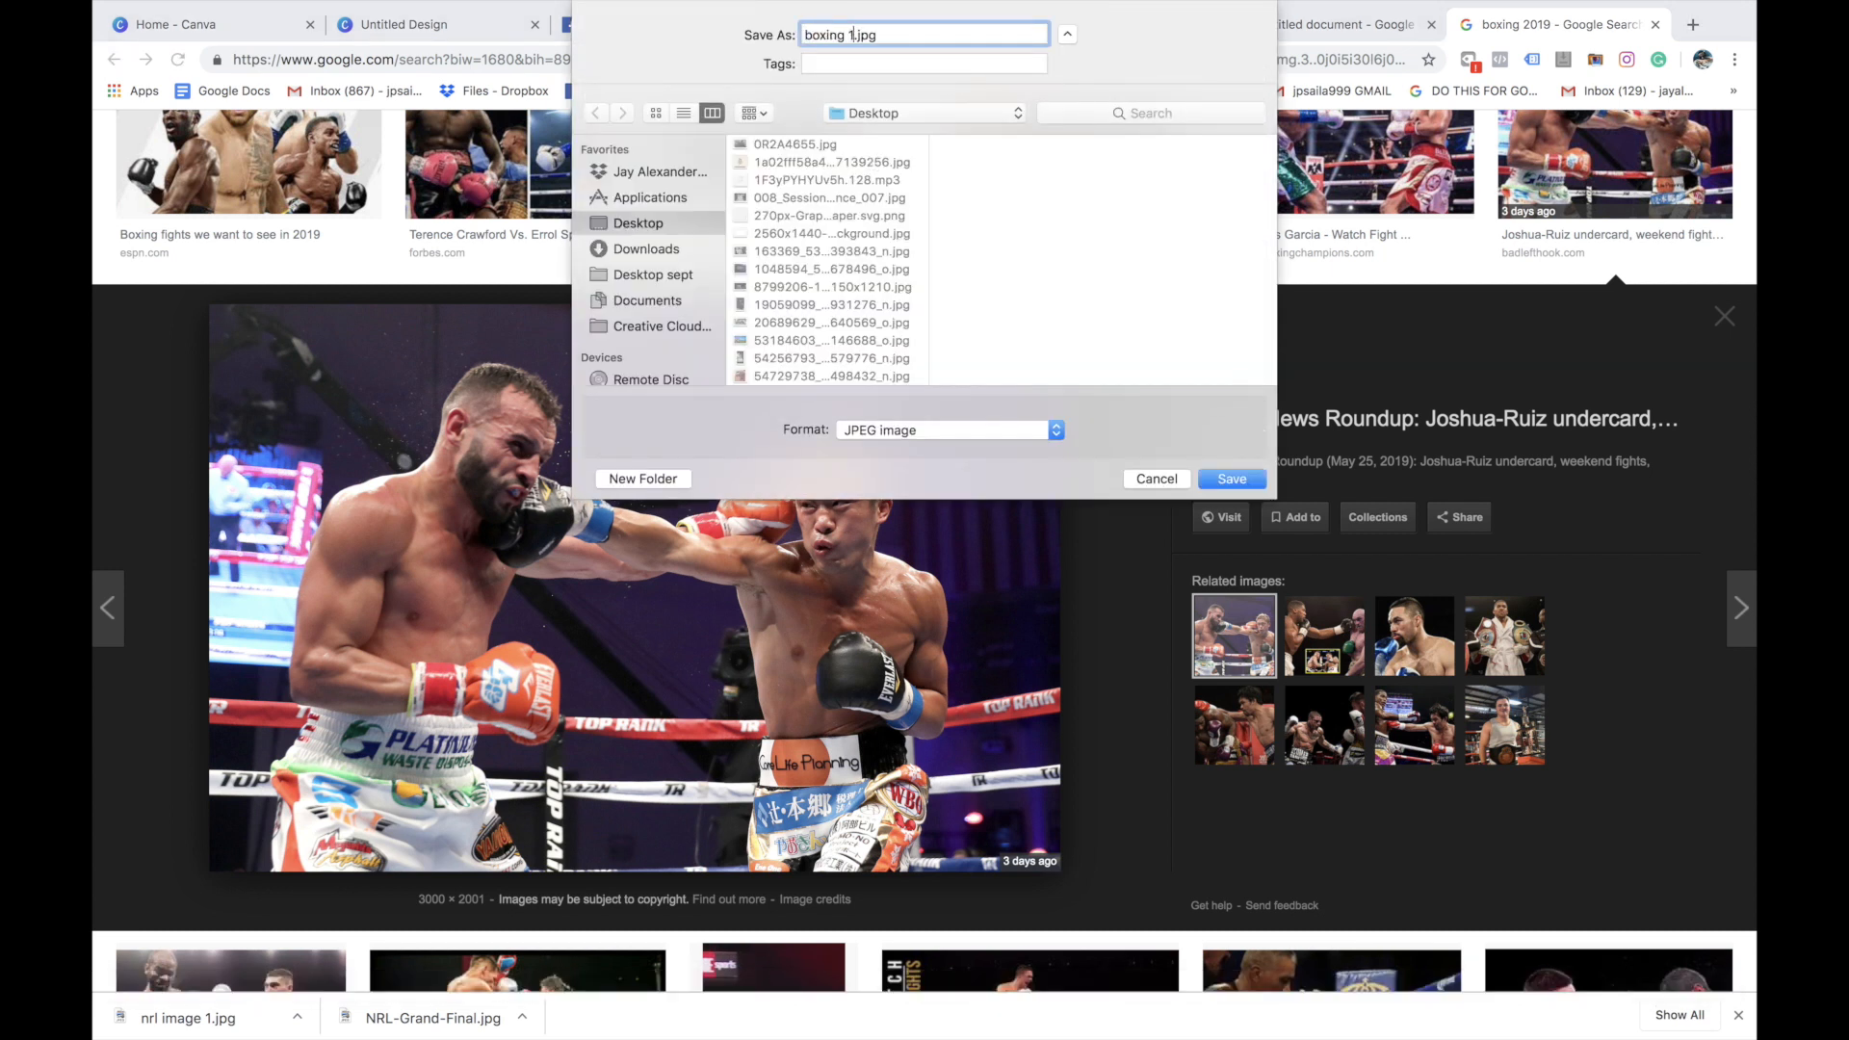
pyautogui.press('Return')
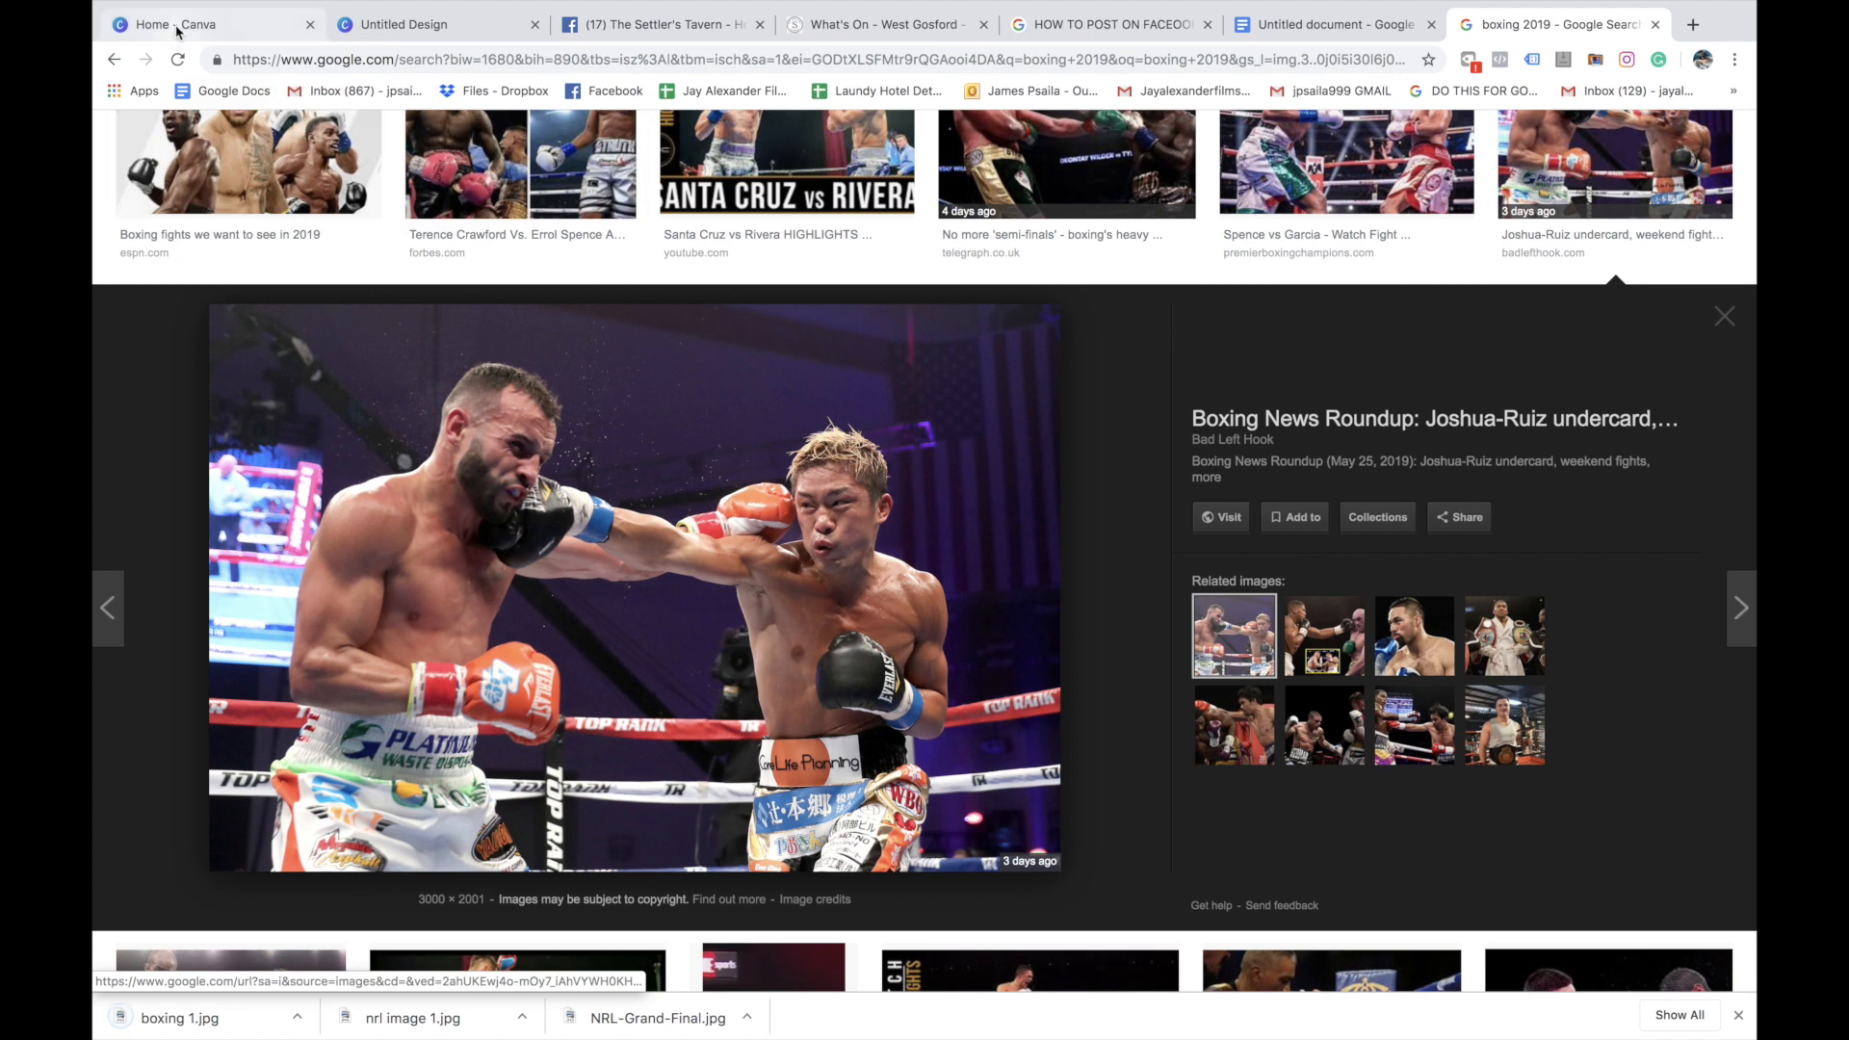
# Return to the untitled Facebook post design in Canva
pyautogui.click(183, 24)
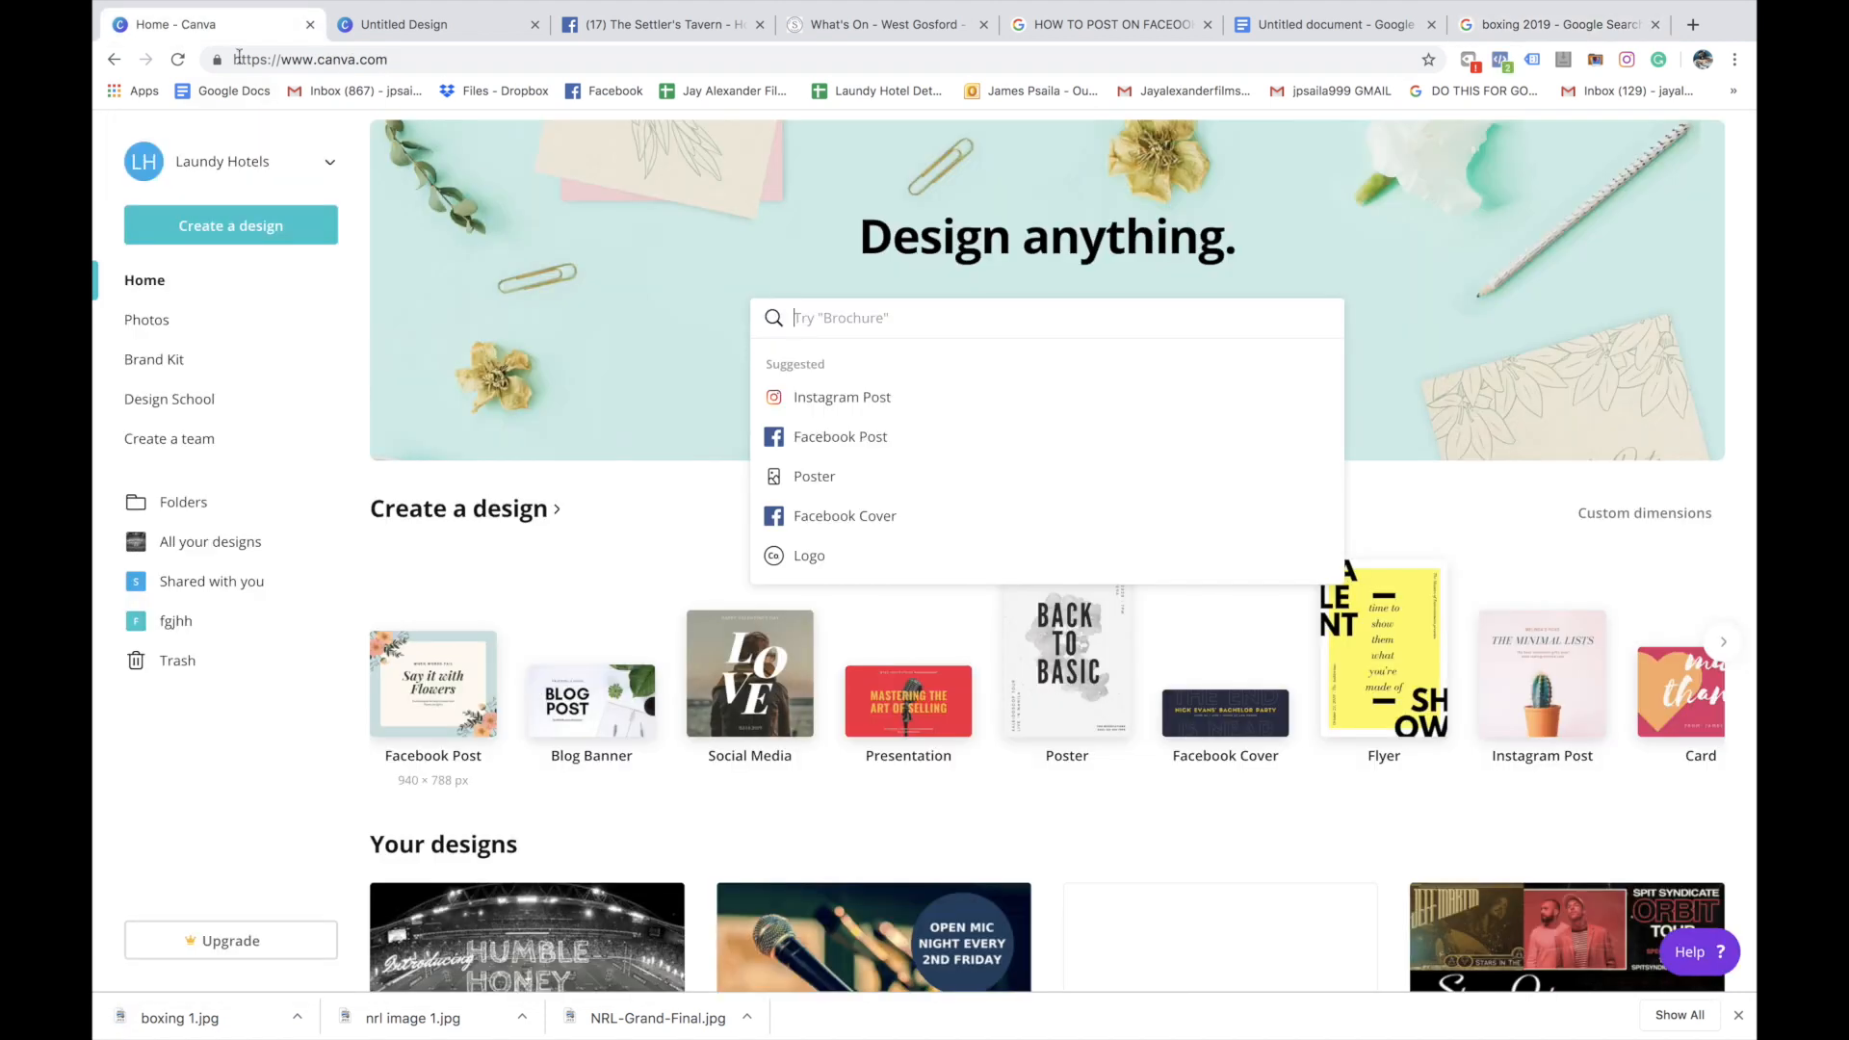
pyautogui.click(441, 24)
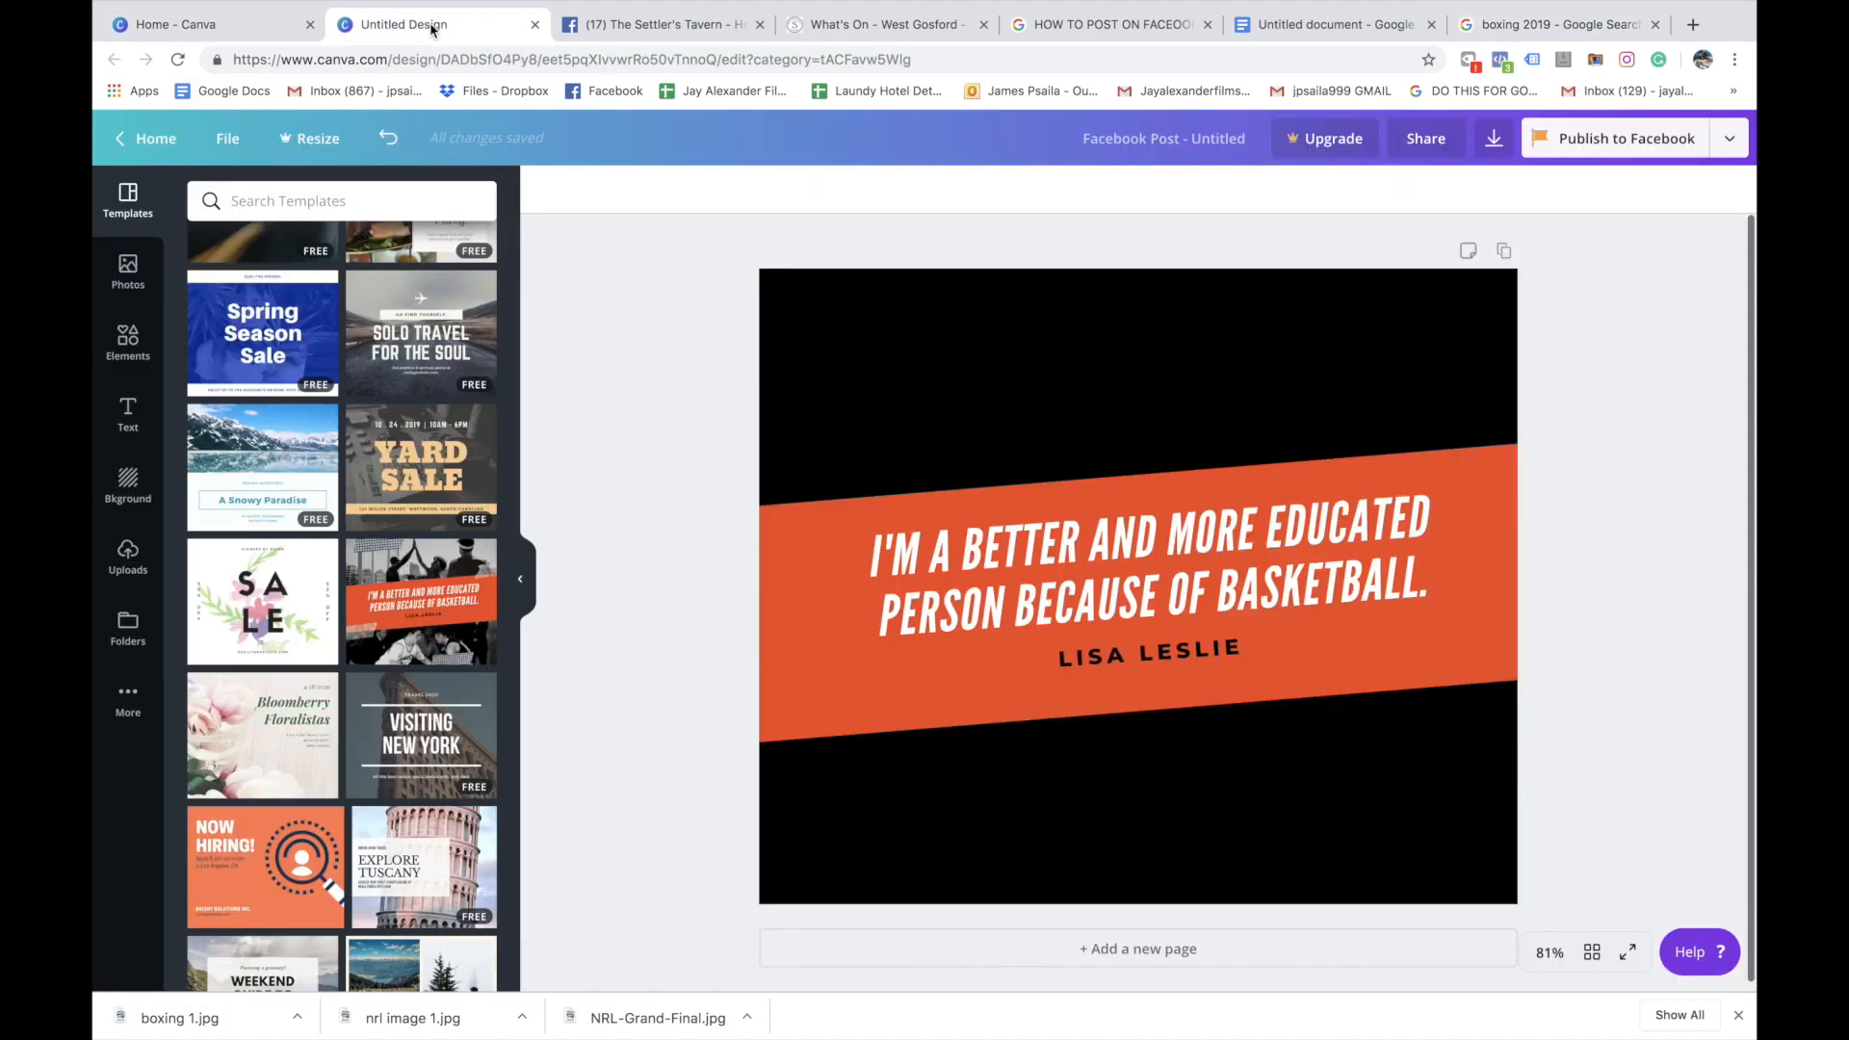
# Upload "boxing 1.jpg" and "nrl image 1.jpg" from the Desktop to the design's image uploads
pyautogui.click(985, 363)
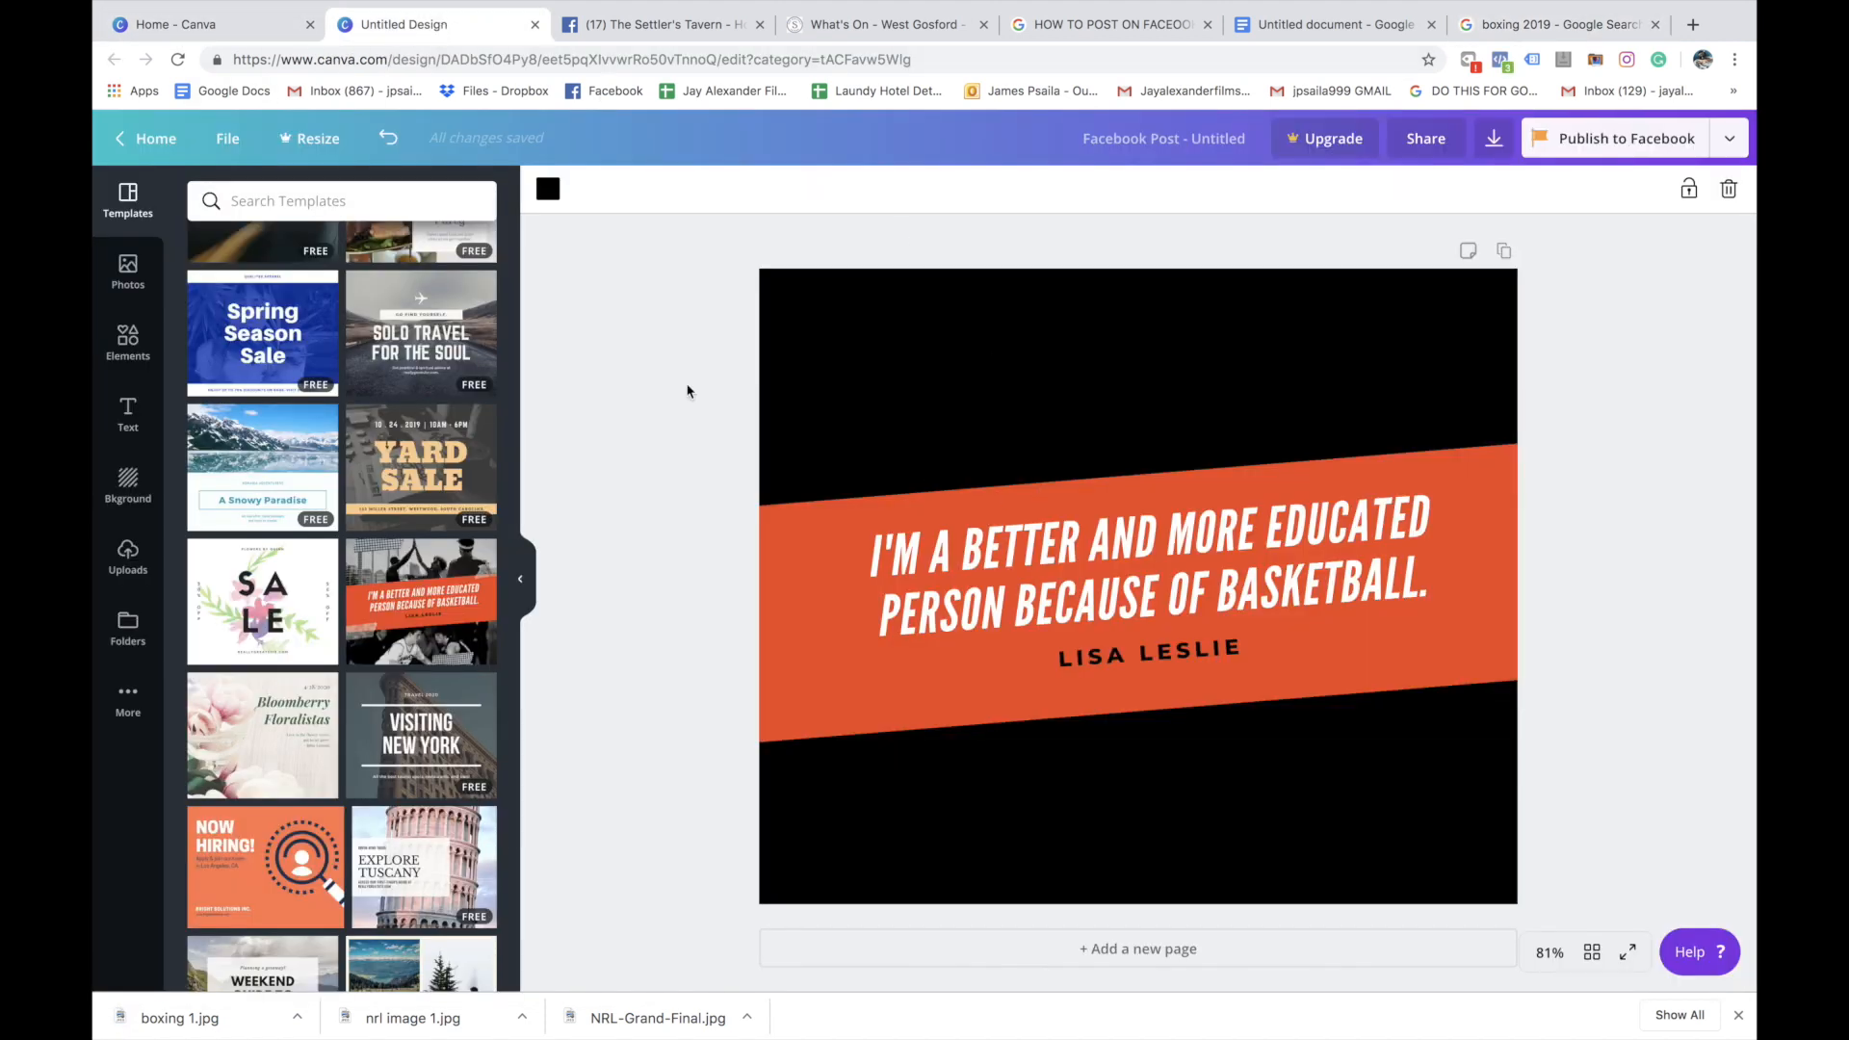
pyautogui.click(127, 570)
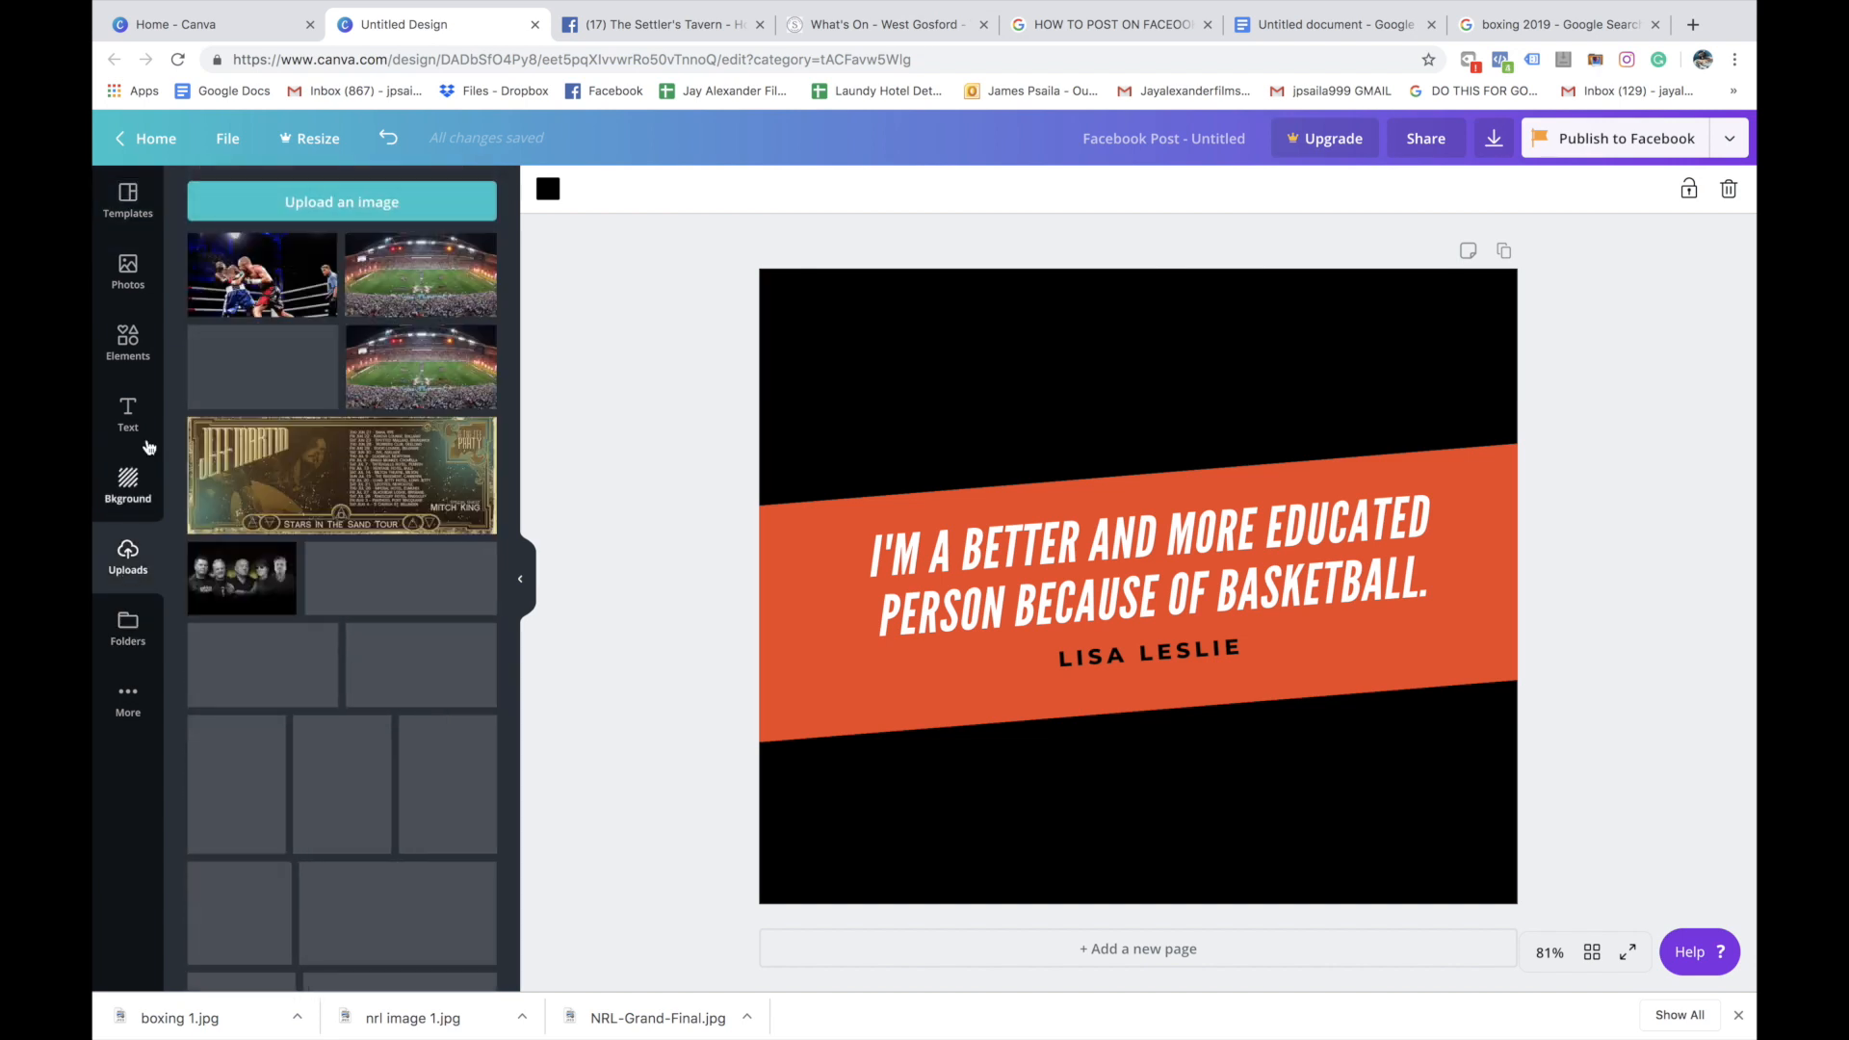
pyautogui.click(303, 205)
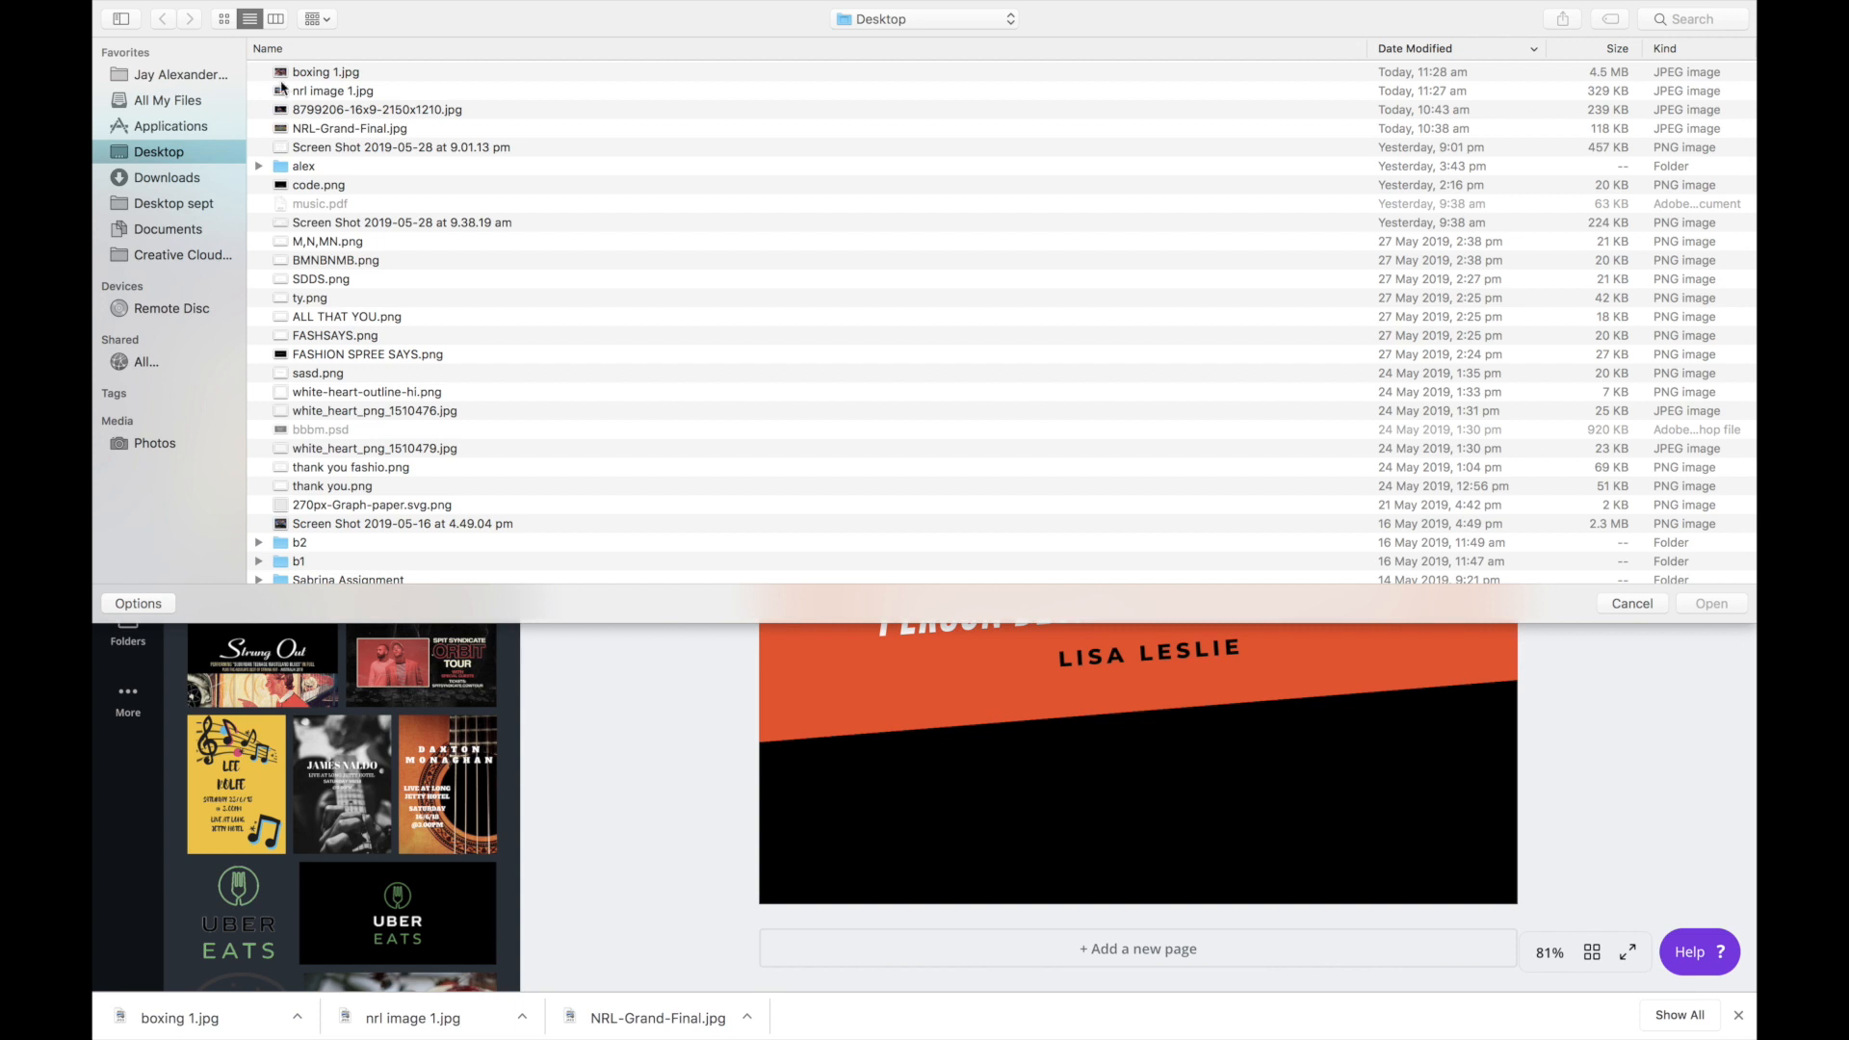
pyautogui.click(327, 71)
pyautogui.keyDown('shift'); pyautogui.click(341, 91); pyautogui.keyUp('shift')
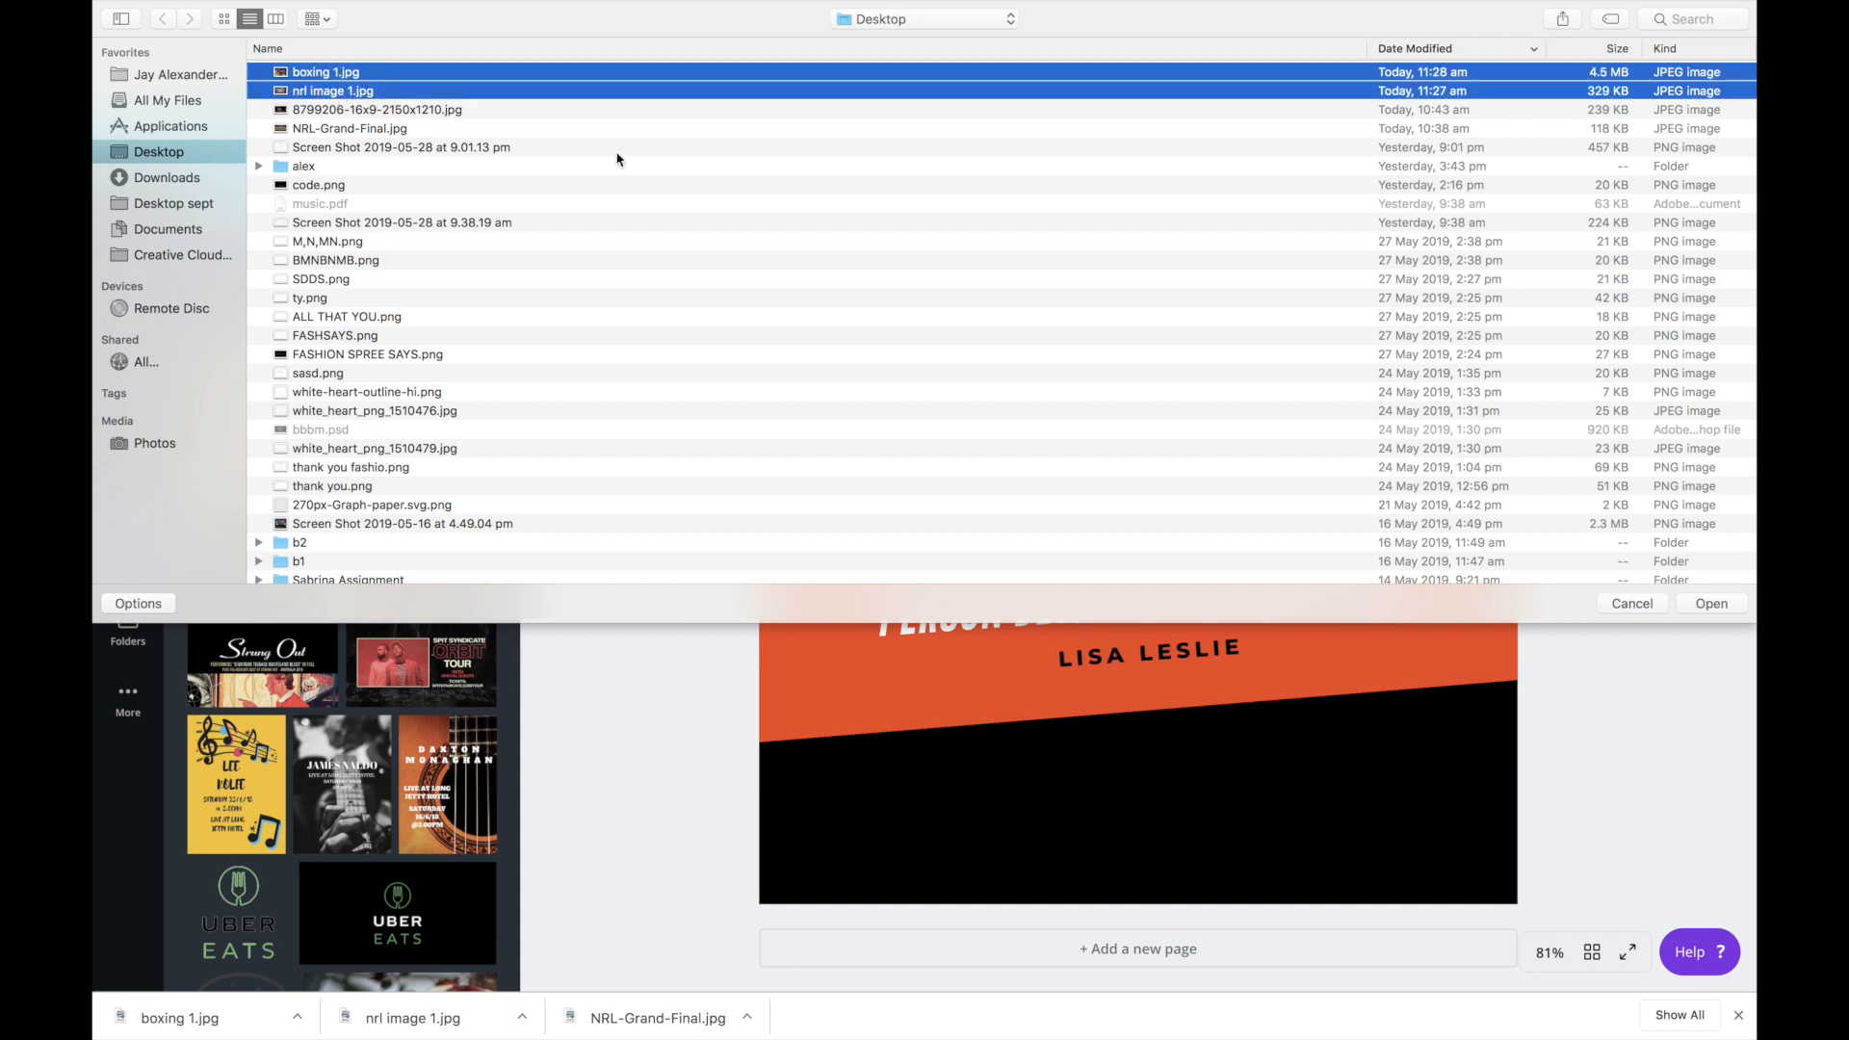
pyautogui.click(1711, 604)
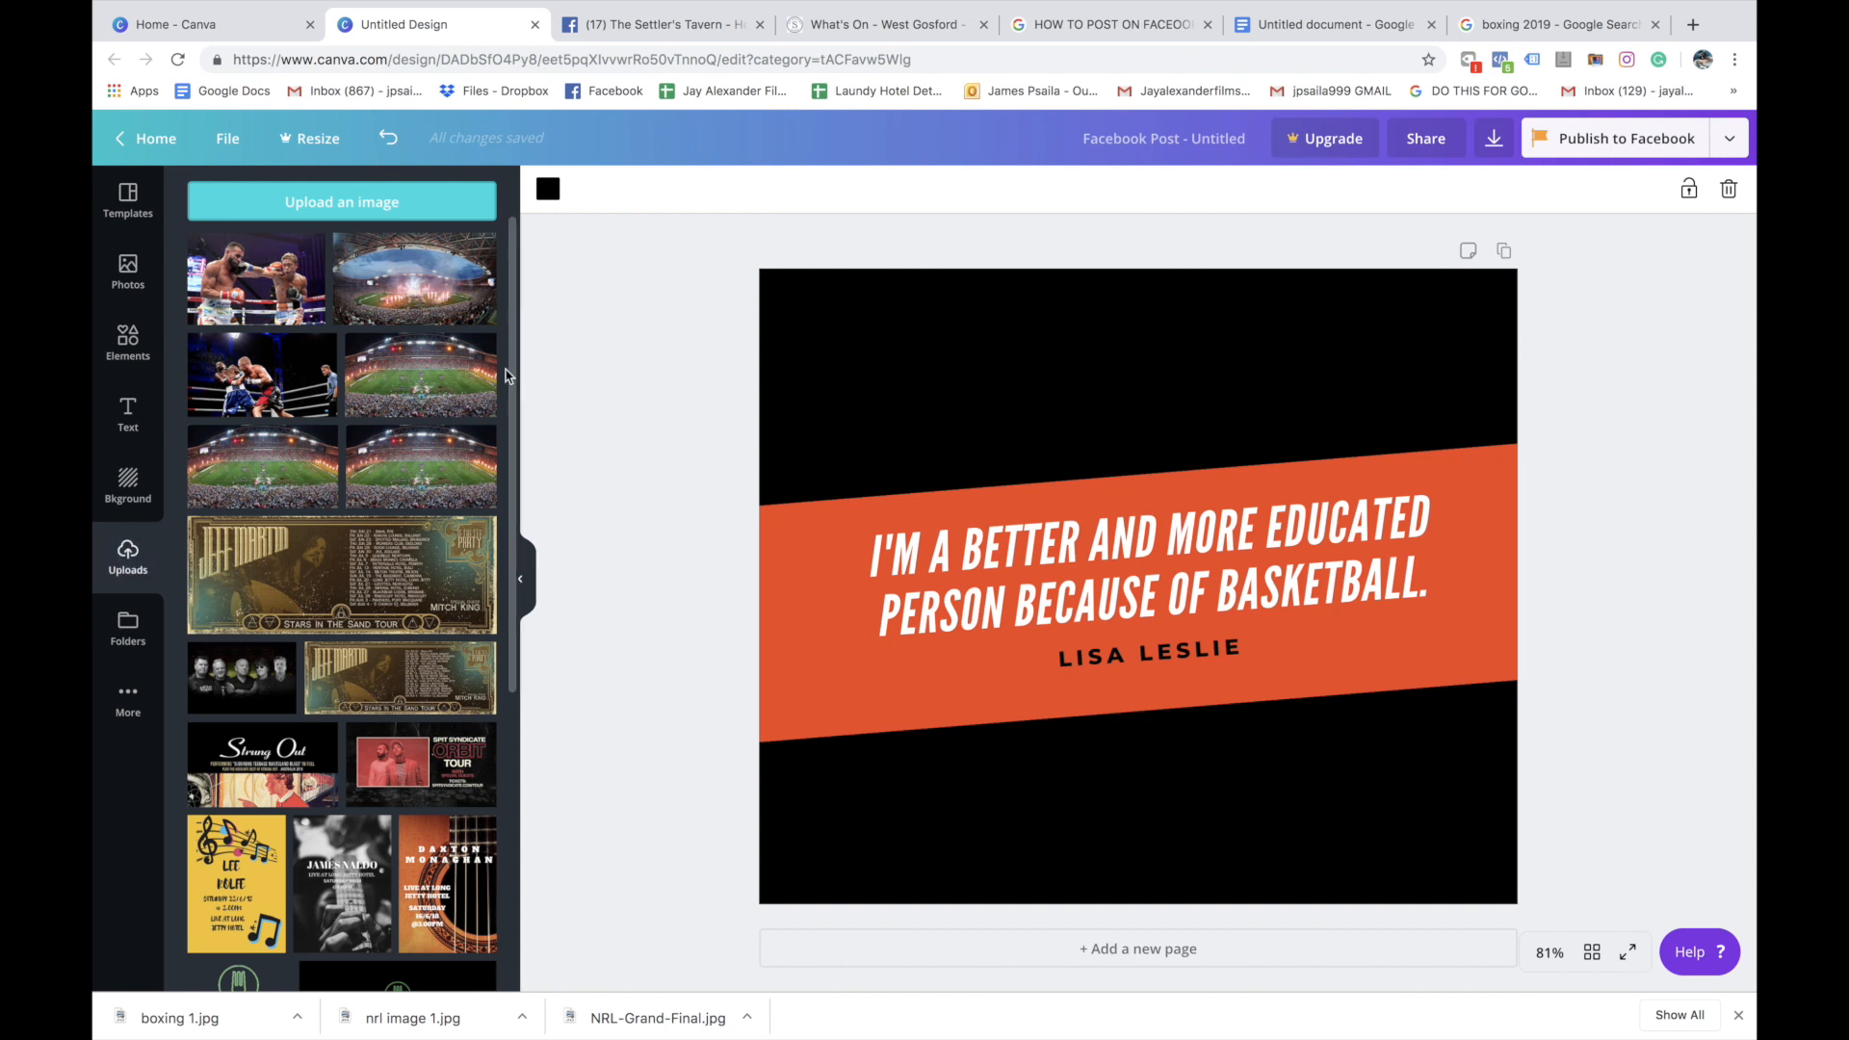
# Place the fireworks stadium photo over the upper half of the design, enlarged to full page width, and send it behind the orange banner
pyautogui.moveTo(431, 272); pyautogui.dragTo(813, 325)
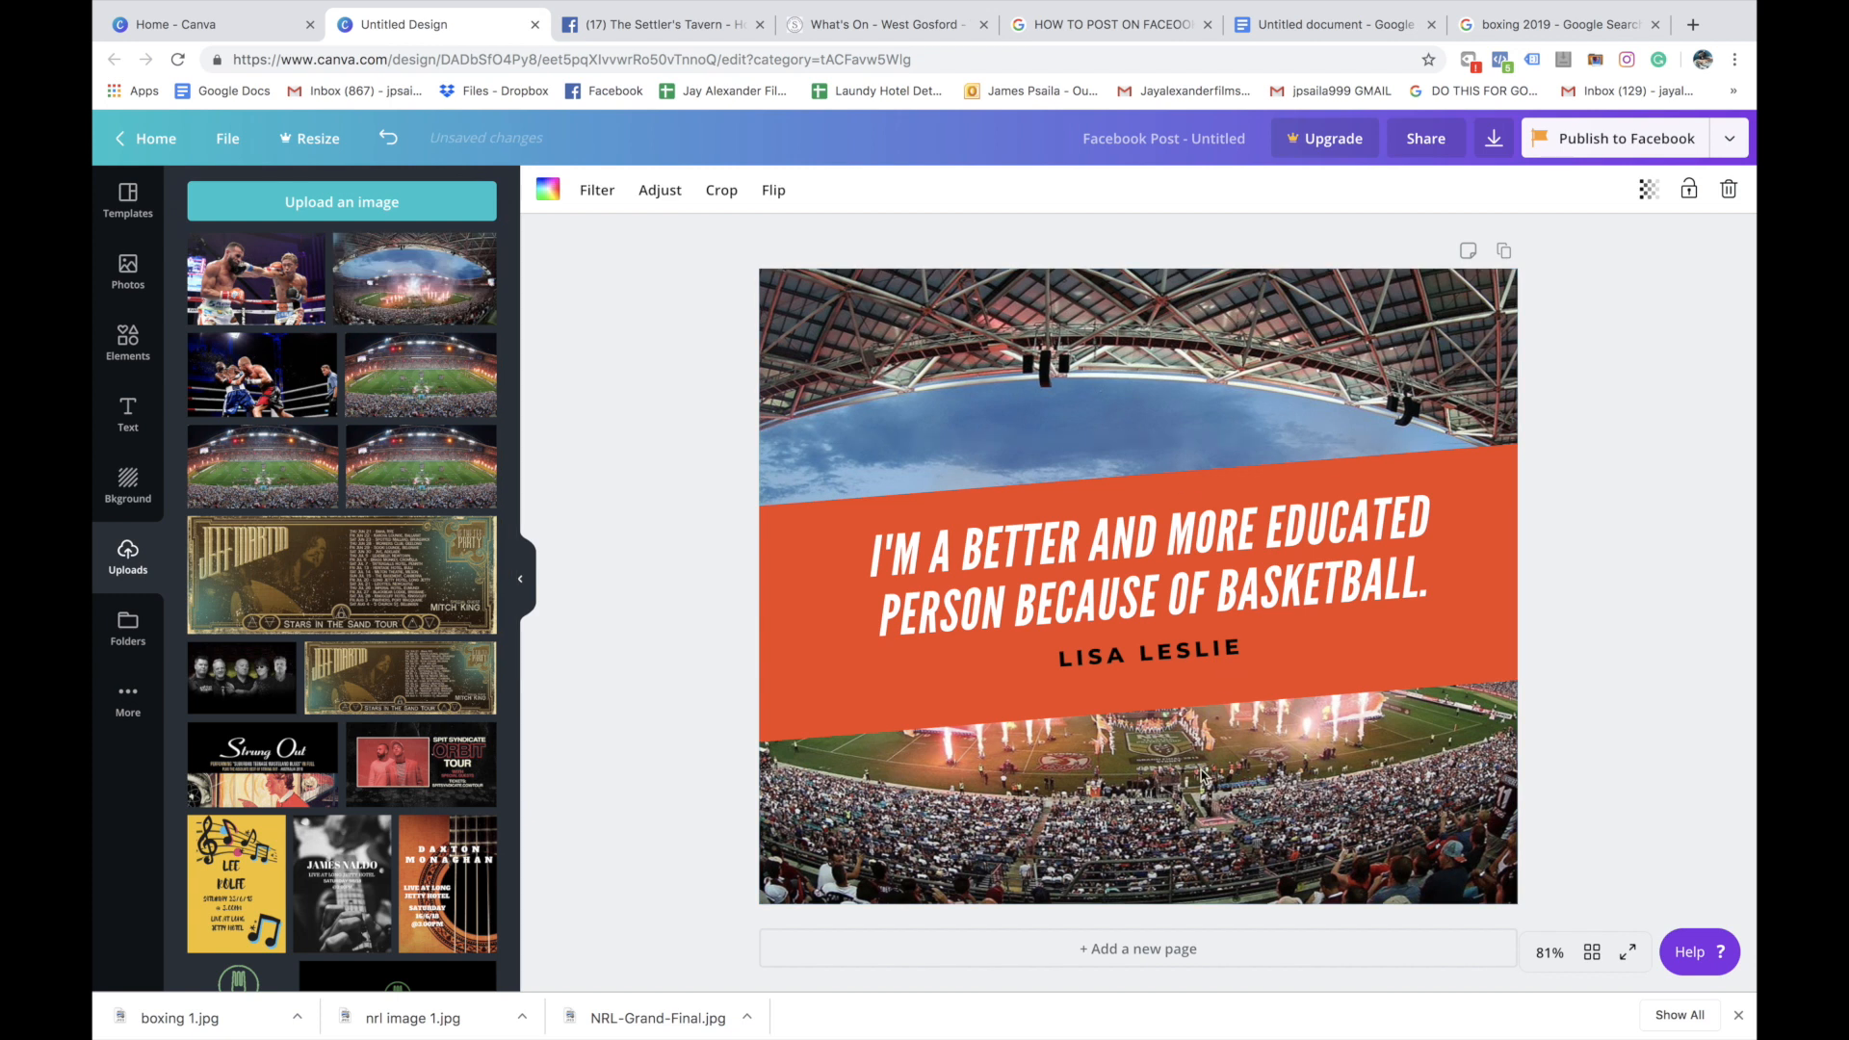
pyautogui.hotkey('ctrl', 'z')
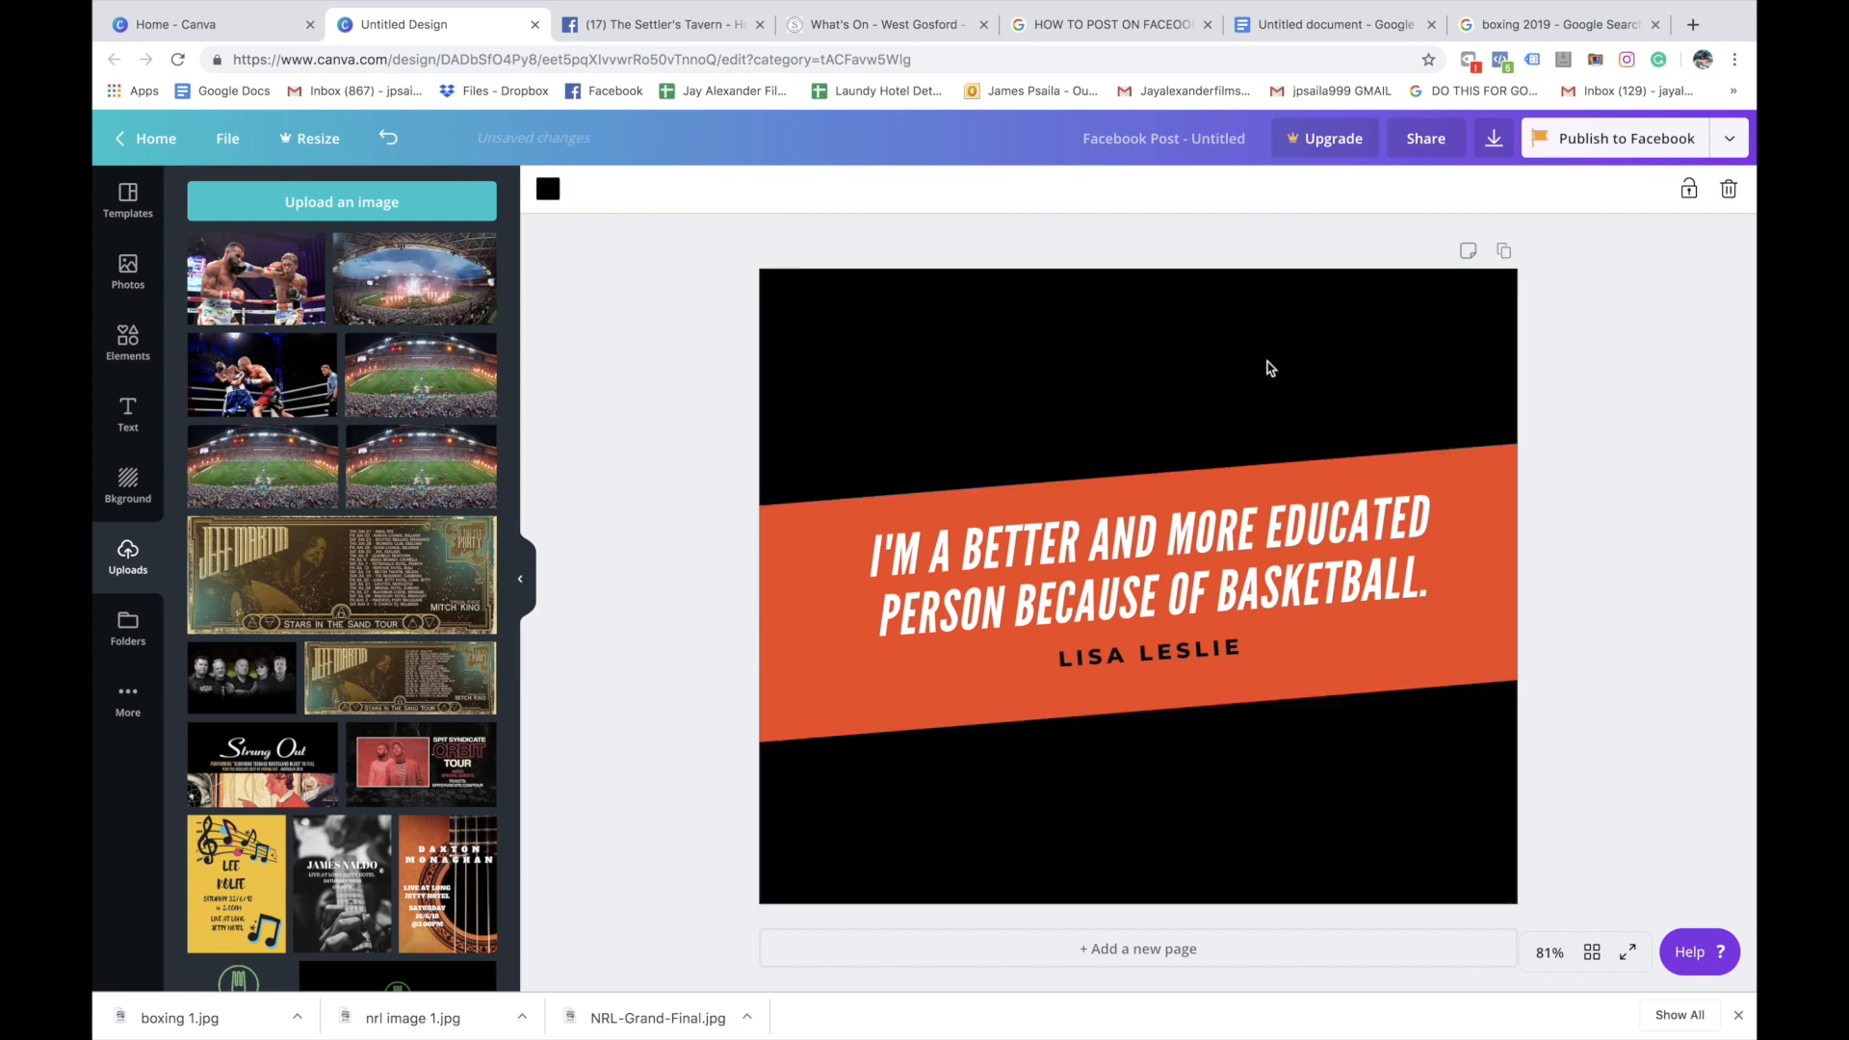
pyautogui.moveTo(476, 246); pyautogui.dragTo(905, 310)
pyautogui.moveTo(1384, 624); pyautogui.dragTo(1538, 712)
pyautogui.moveTo(1353, 437); pyautogui.dragTo(1352, 338)
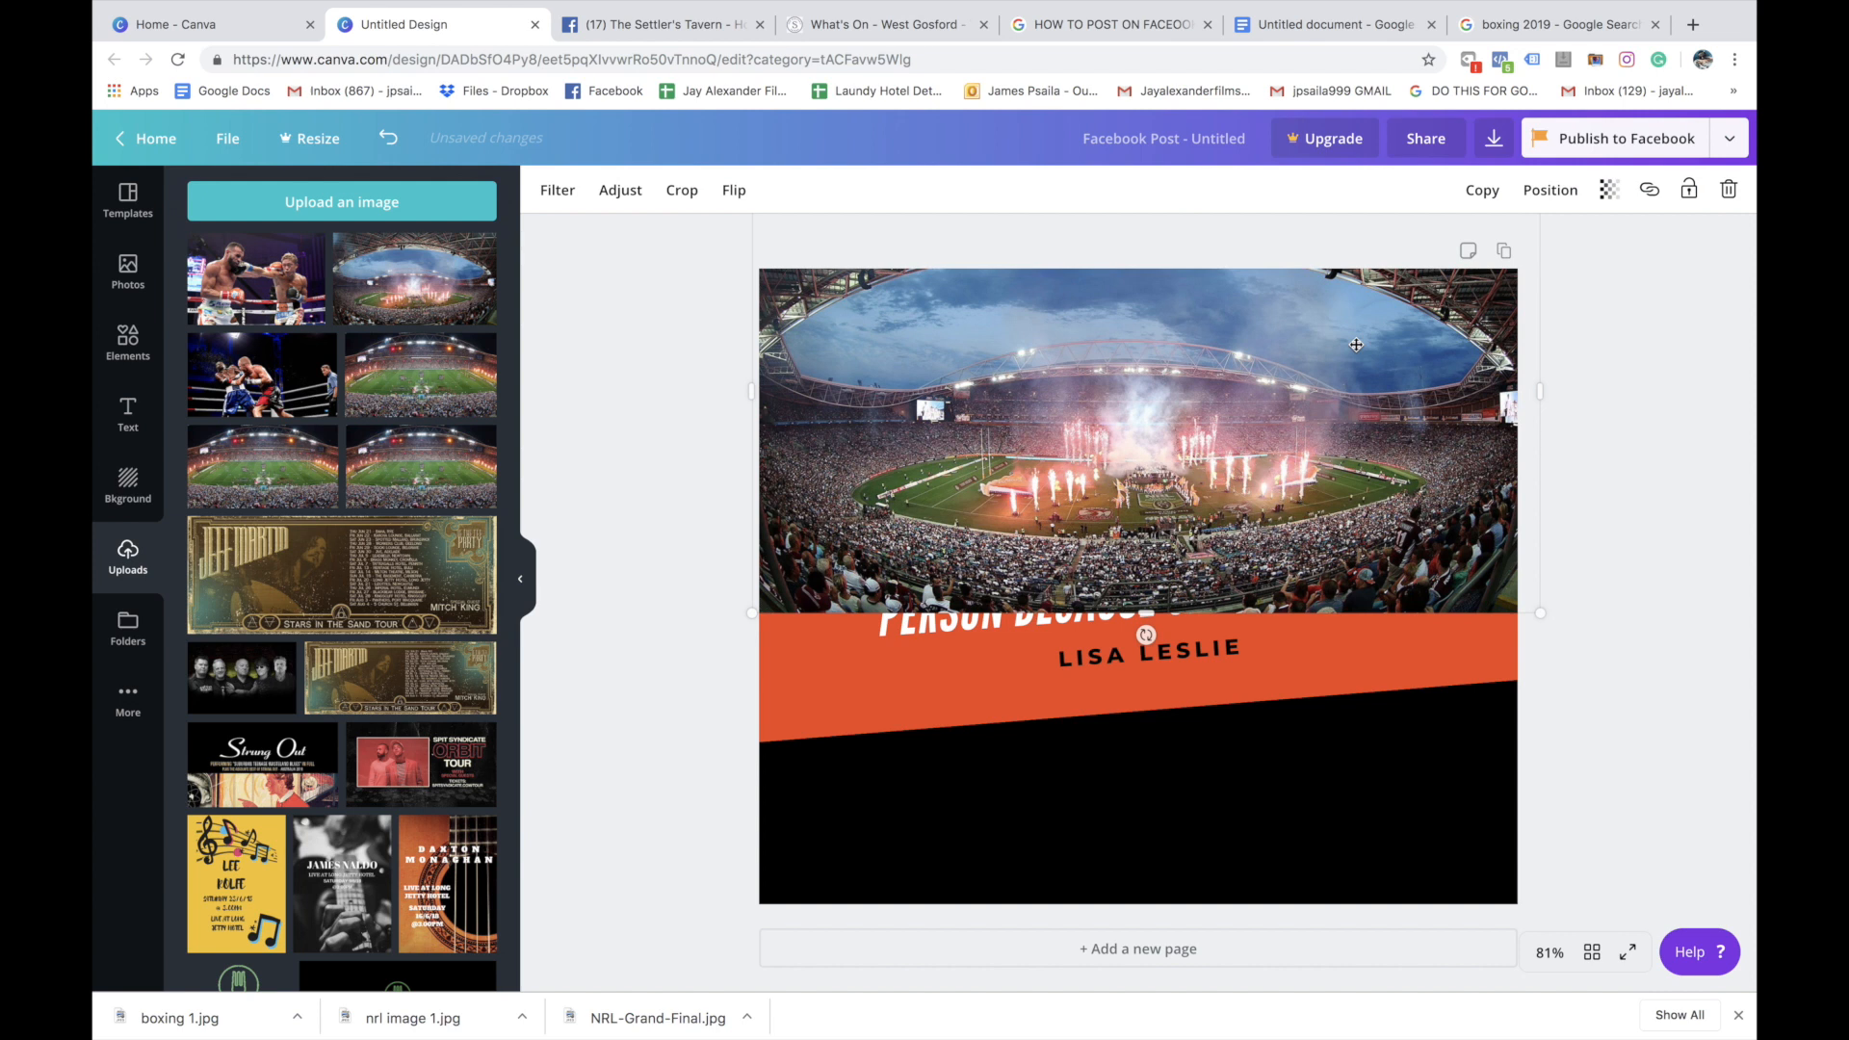
pyautogui.click(1549, 190)
pyautogui.click(1482, 248)
pyautogui.click(601, 428)
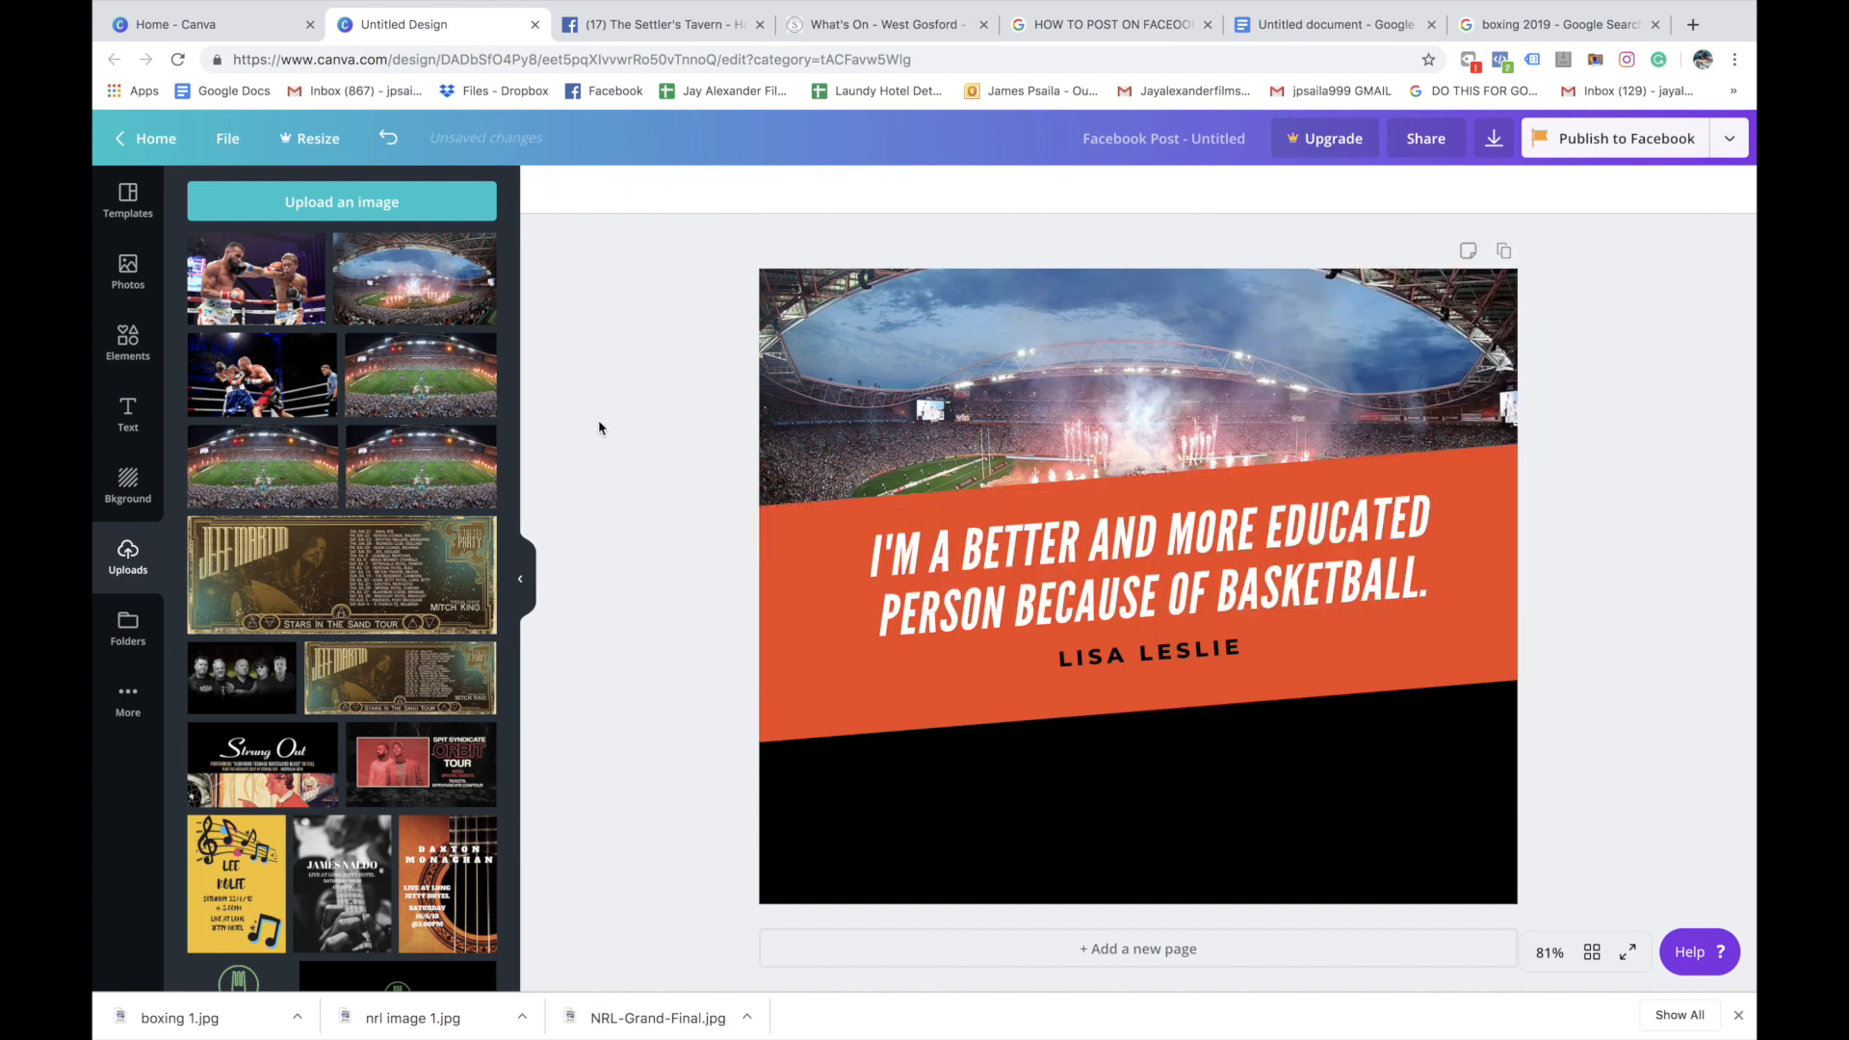
# Add the uploaded photo of two boxers exchanging punches below, enlarge it to cover the page width, and send it behind the banner
pyautogui.moveTo(243, 280); pyautogui.dragTo(842, 705)
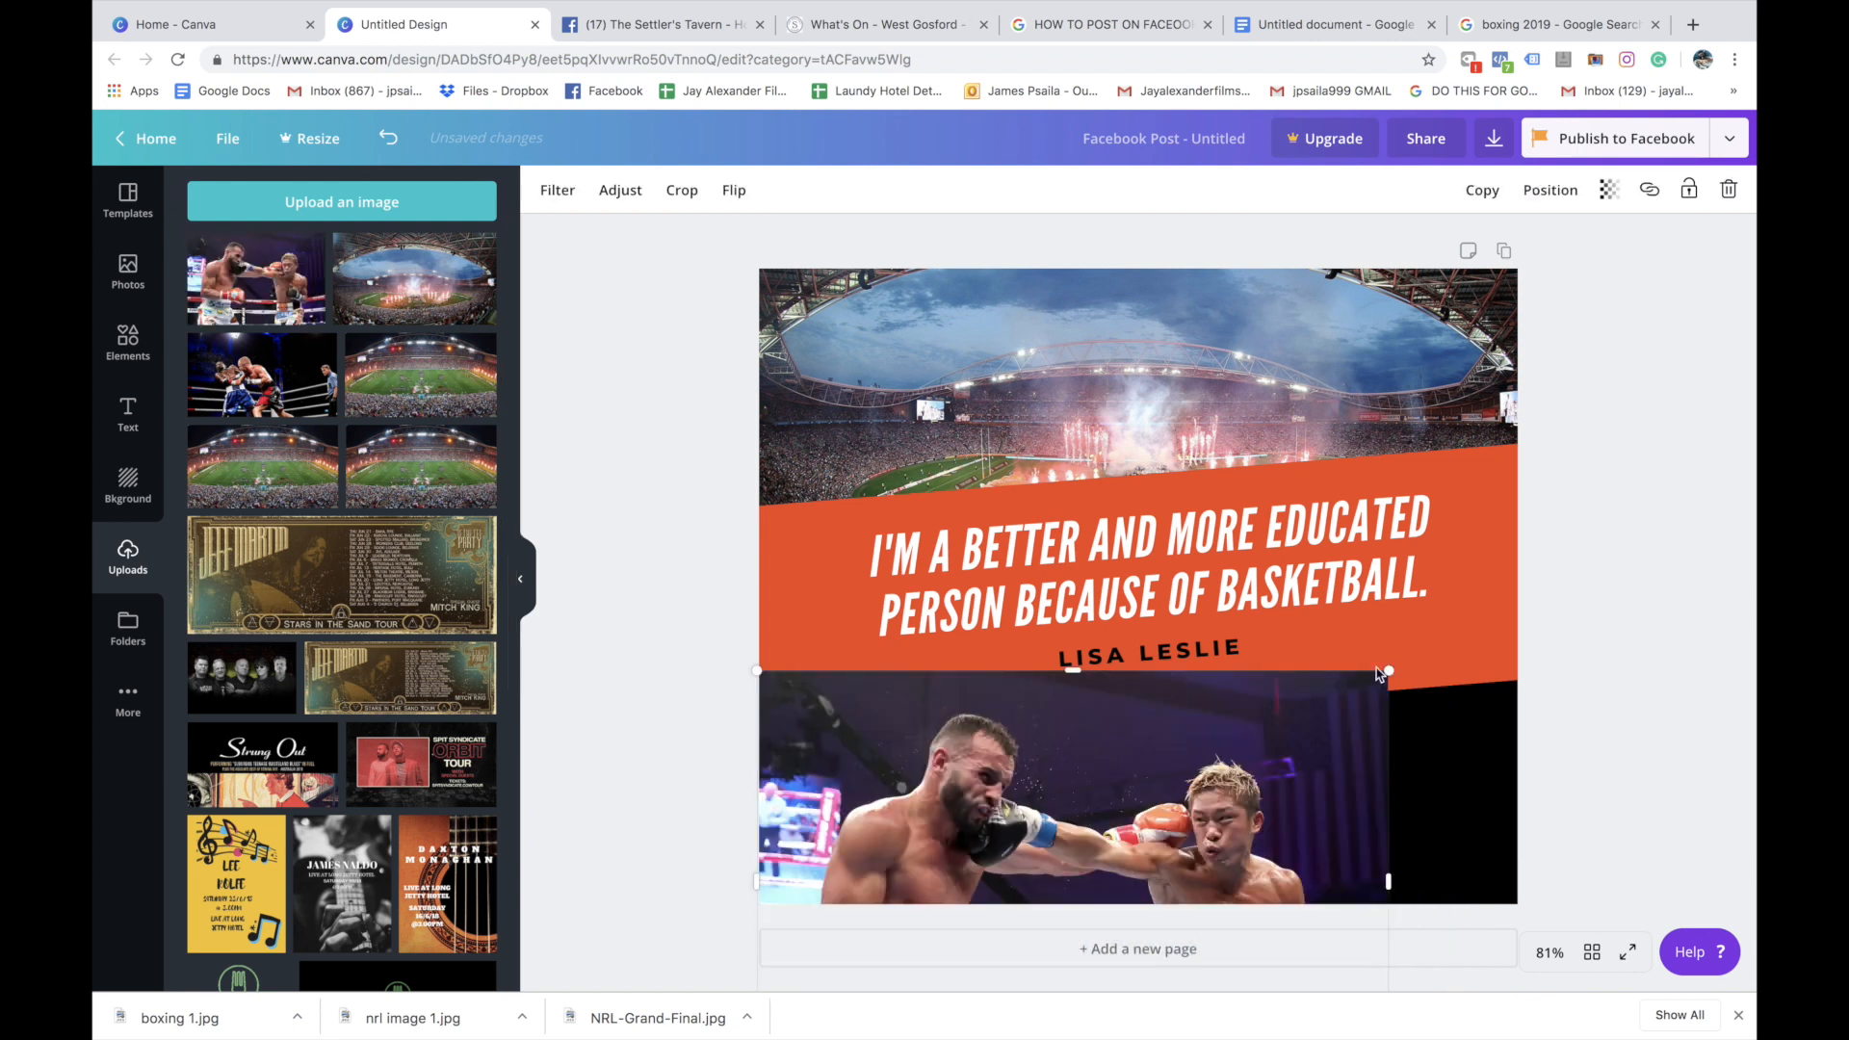
pyautogui.moveTo(1396, 663); pyautogui.dragTo(1598, 571)
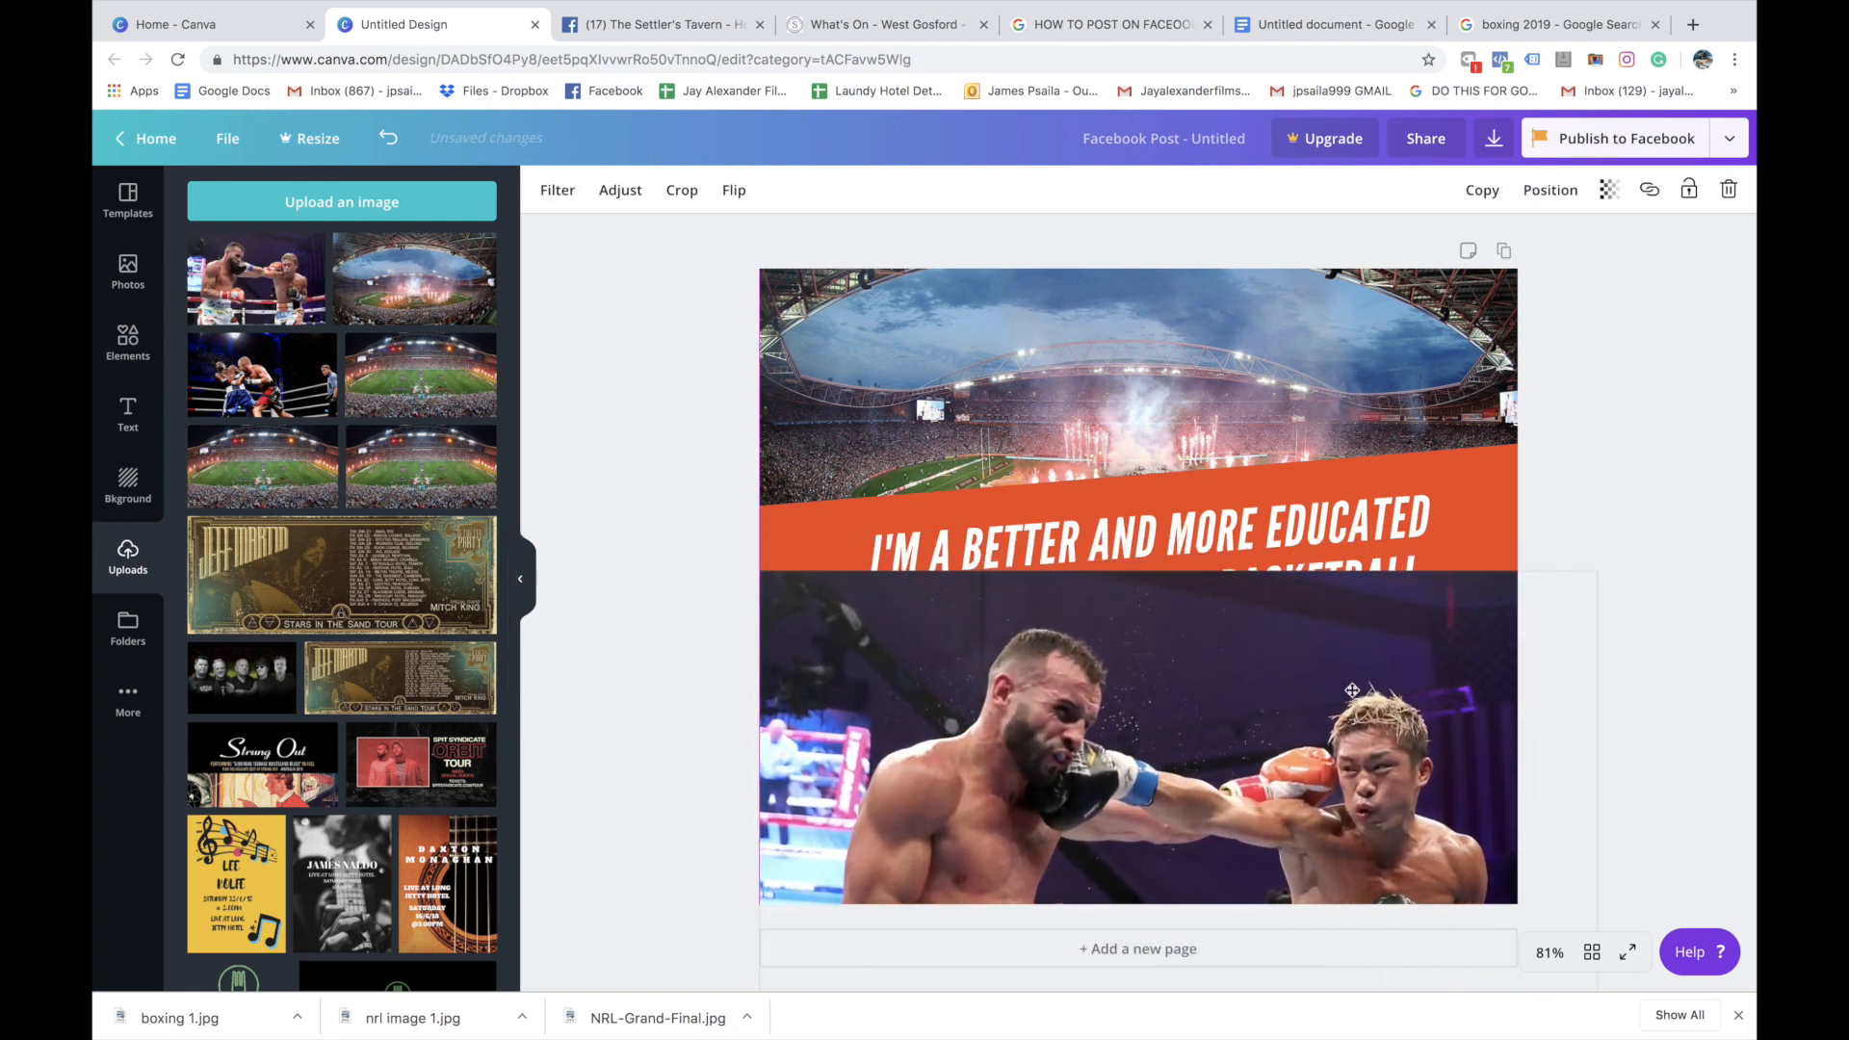
pyautogui.click(1549, 189)
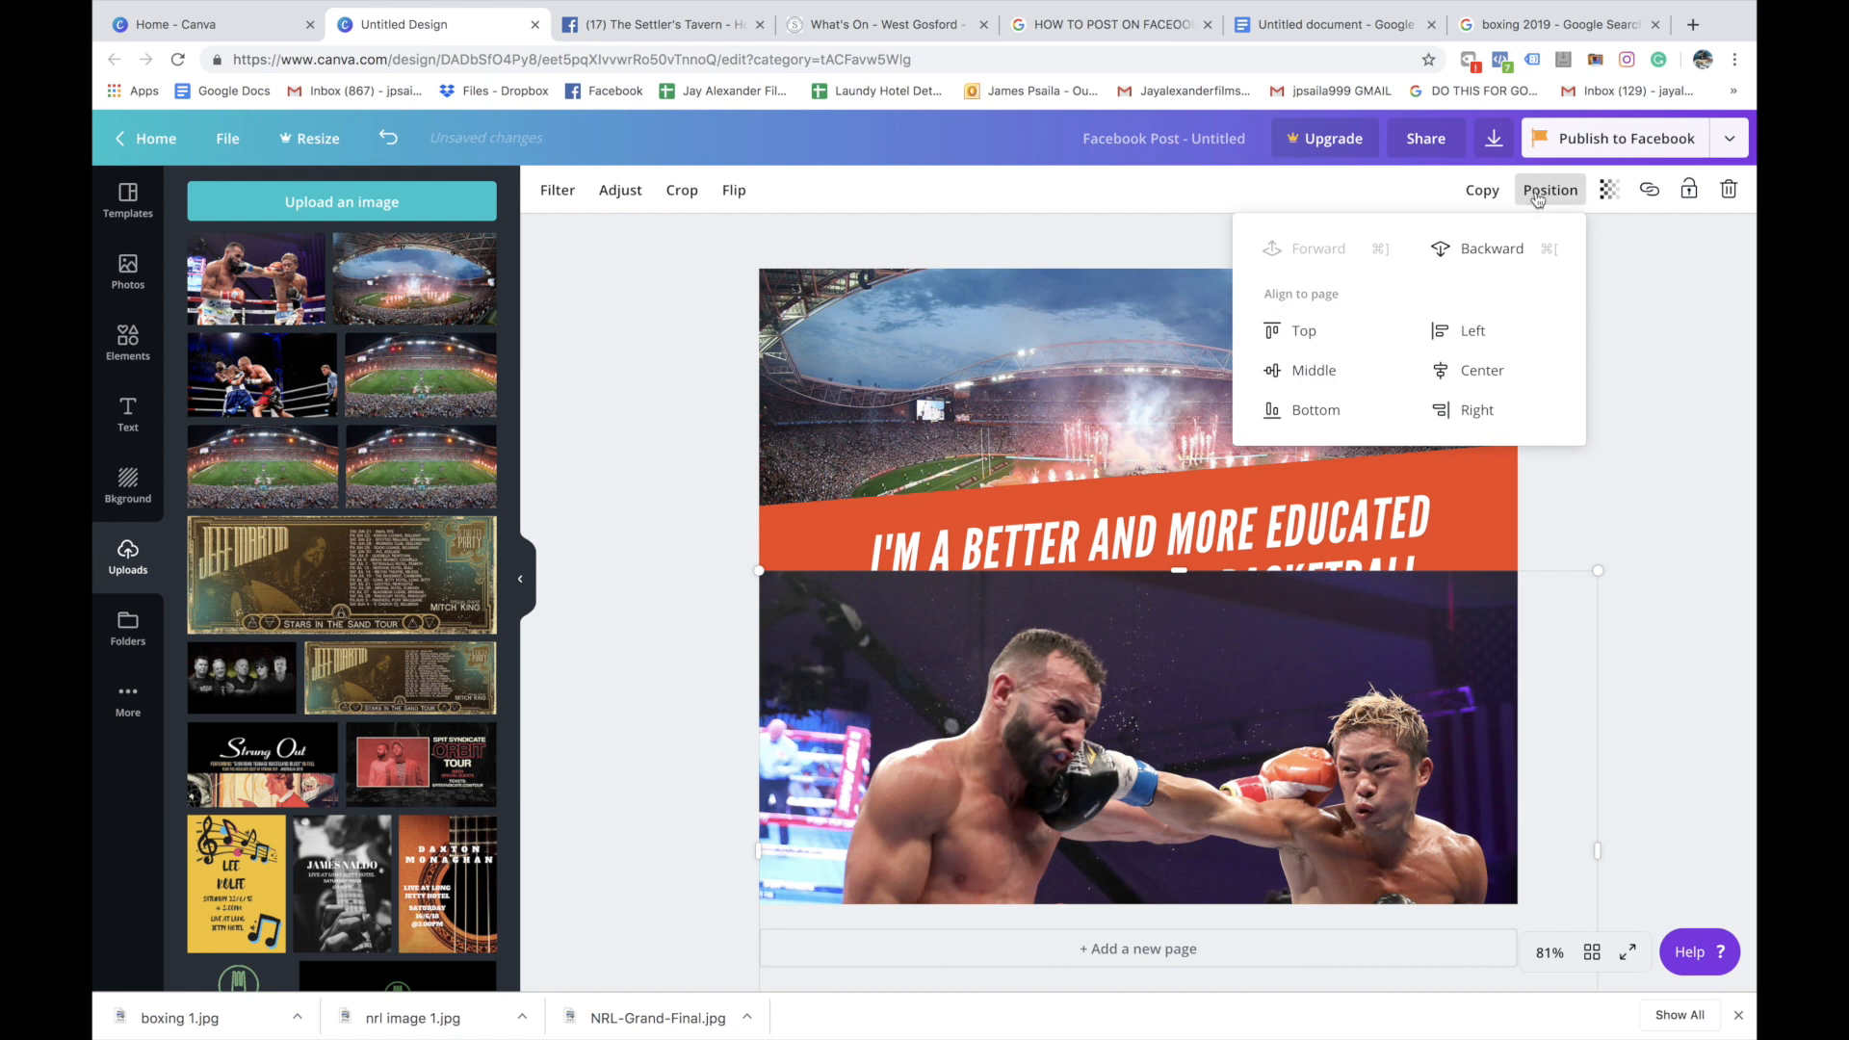
pyautogui.click(1489, 248)
# Reposition the stadium photo higher and adjust the boxing photo so the field and the boxers' faces show around the banner
pyautogui.moveTo(1382, 723); pyautogui.dragTo(1382, 763)
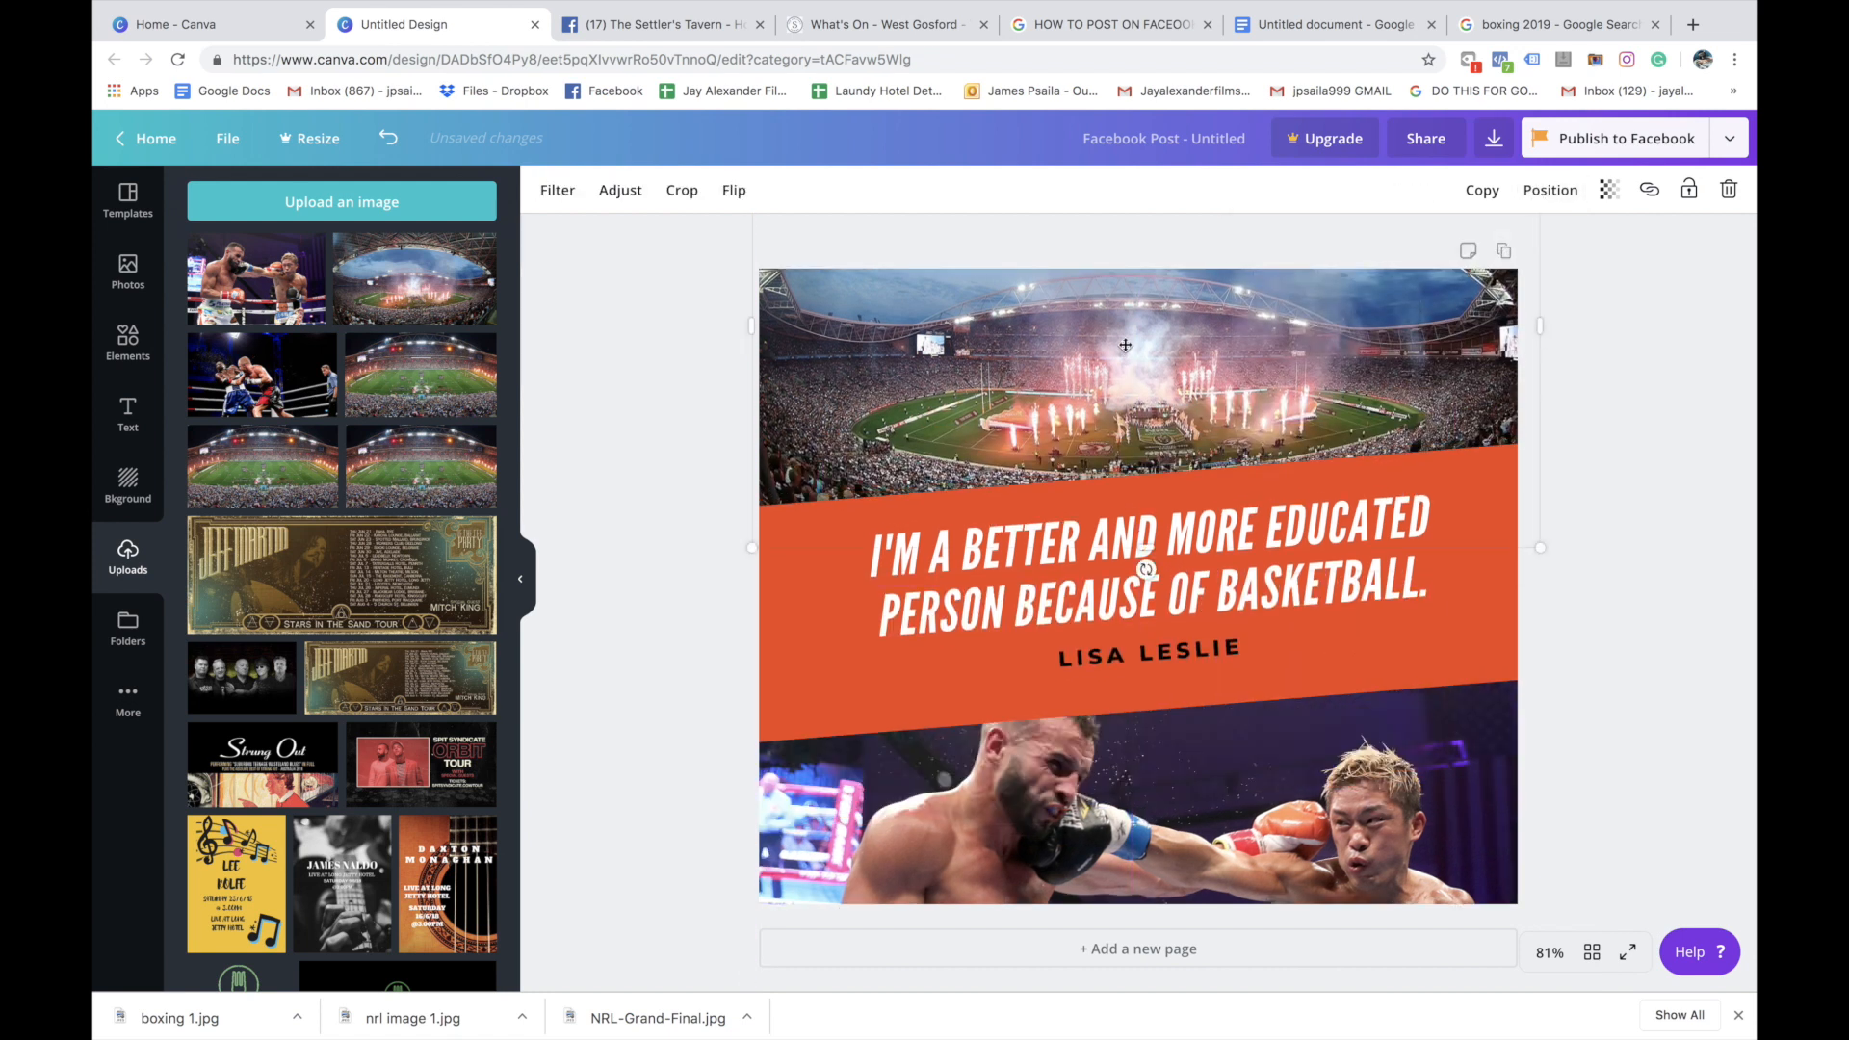
pyautogui.moveTo(1125, 348); pyautogui.dragTo(1151, 310)
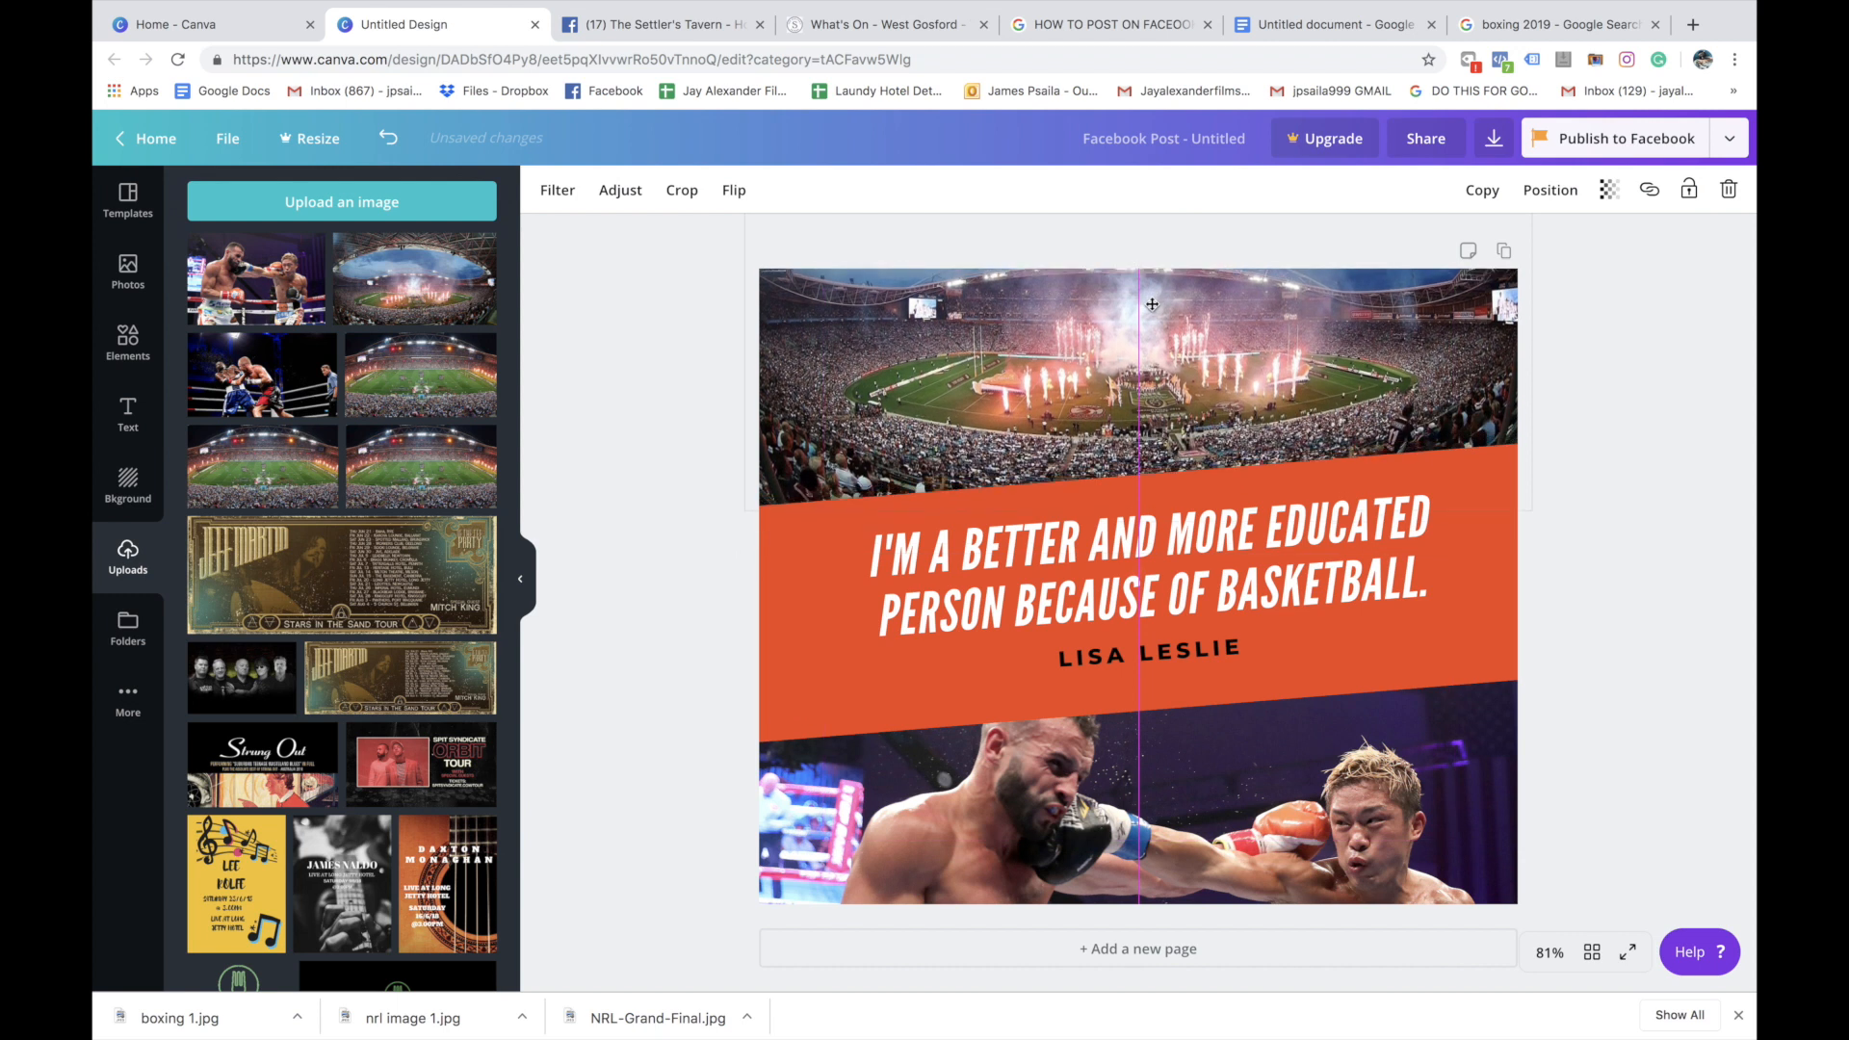
pyautogui.moveTo(1242, 765); pyautogui.dragTo(1248, 737)
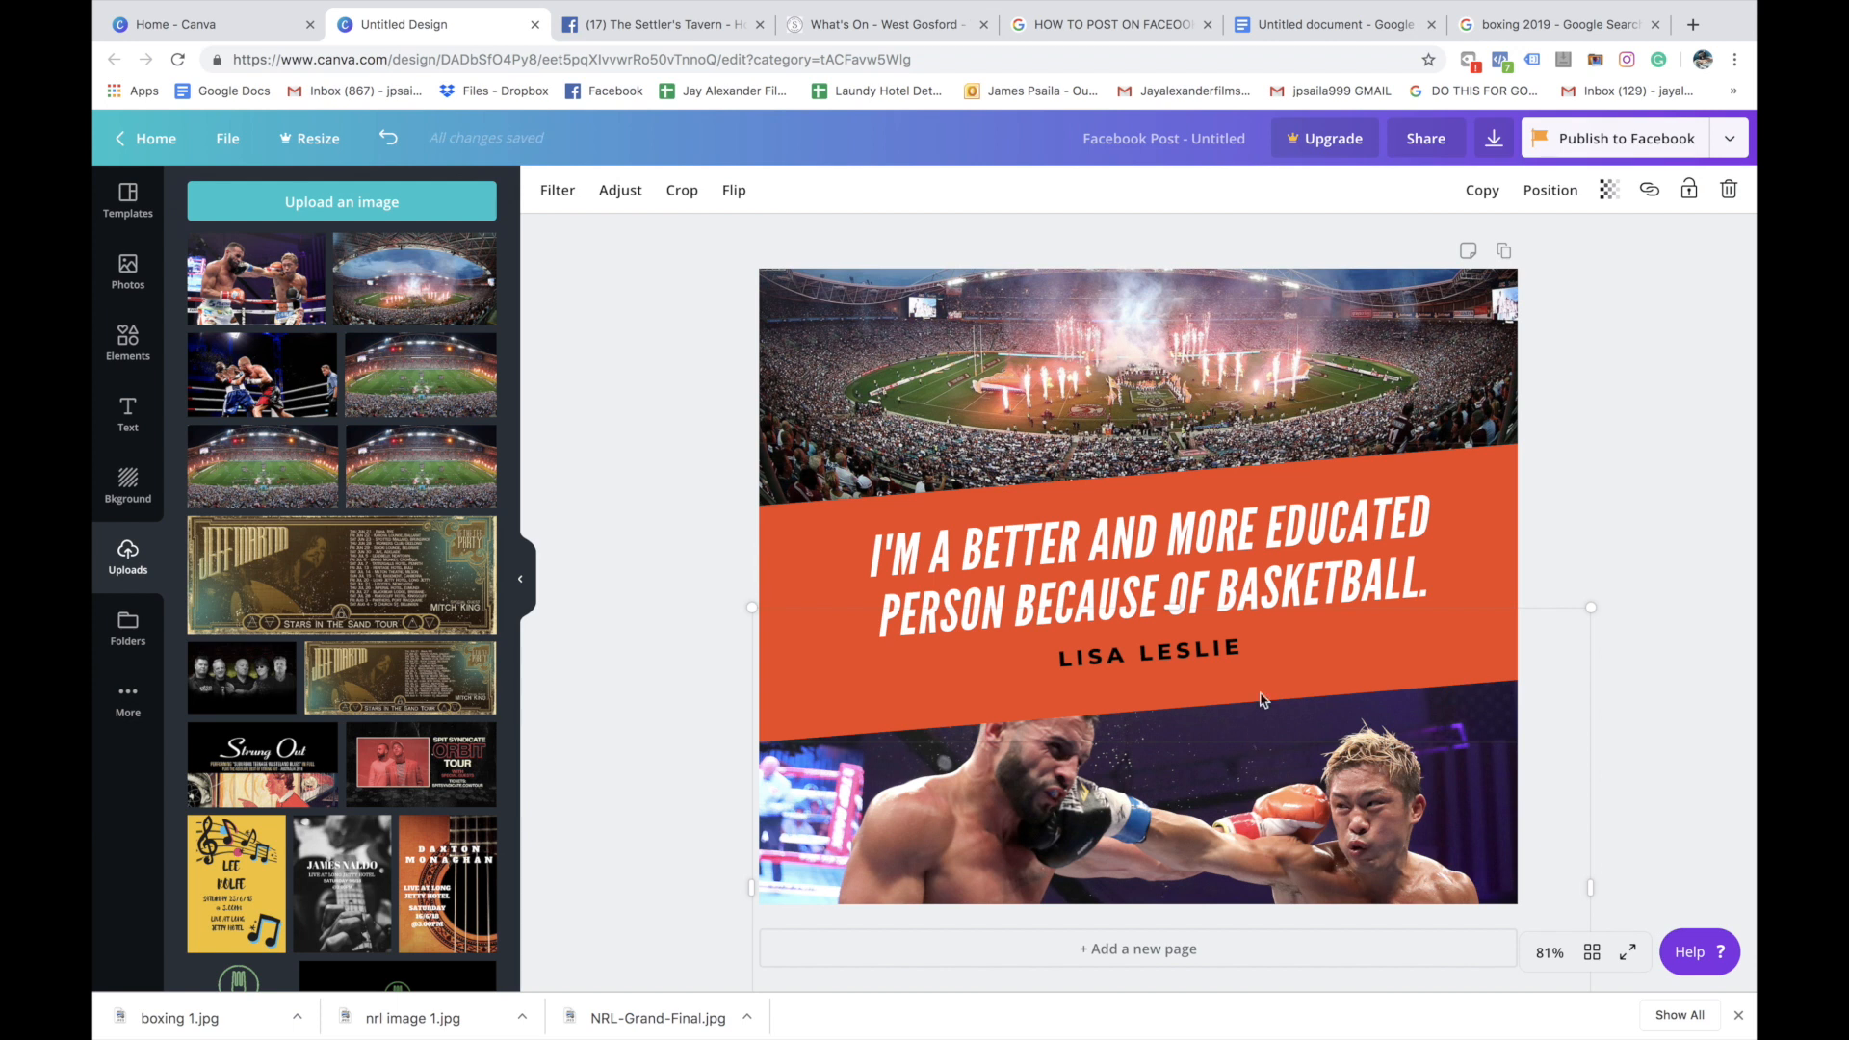
# Replace the basketball quote on the banner with "the settler's tavern"
pyautogui.click(1070, 550)
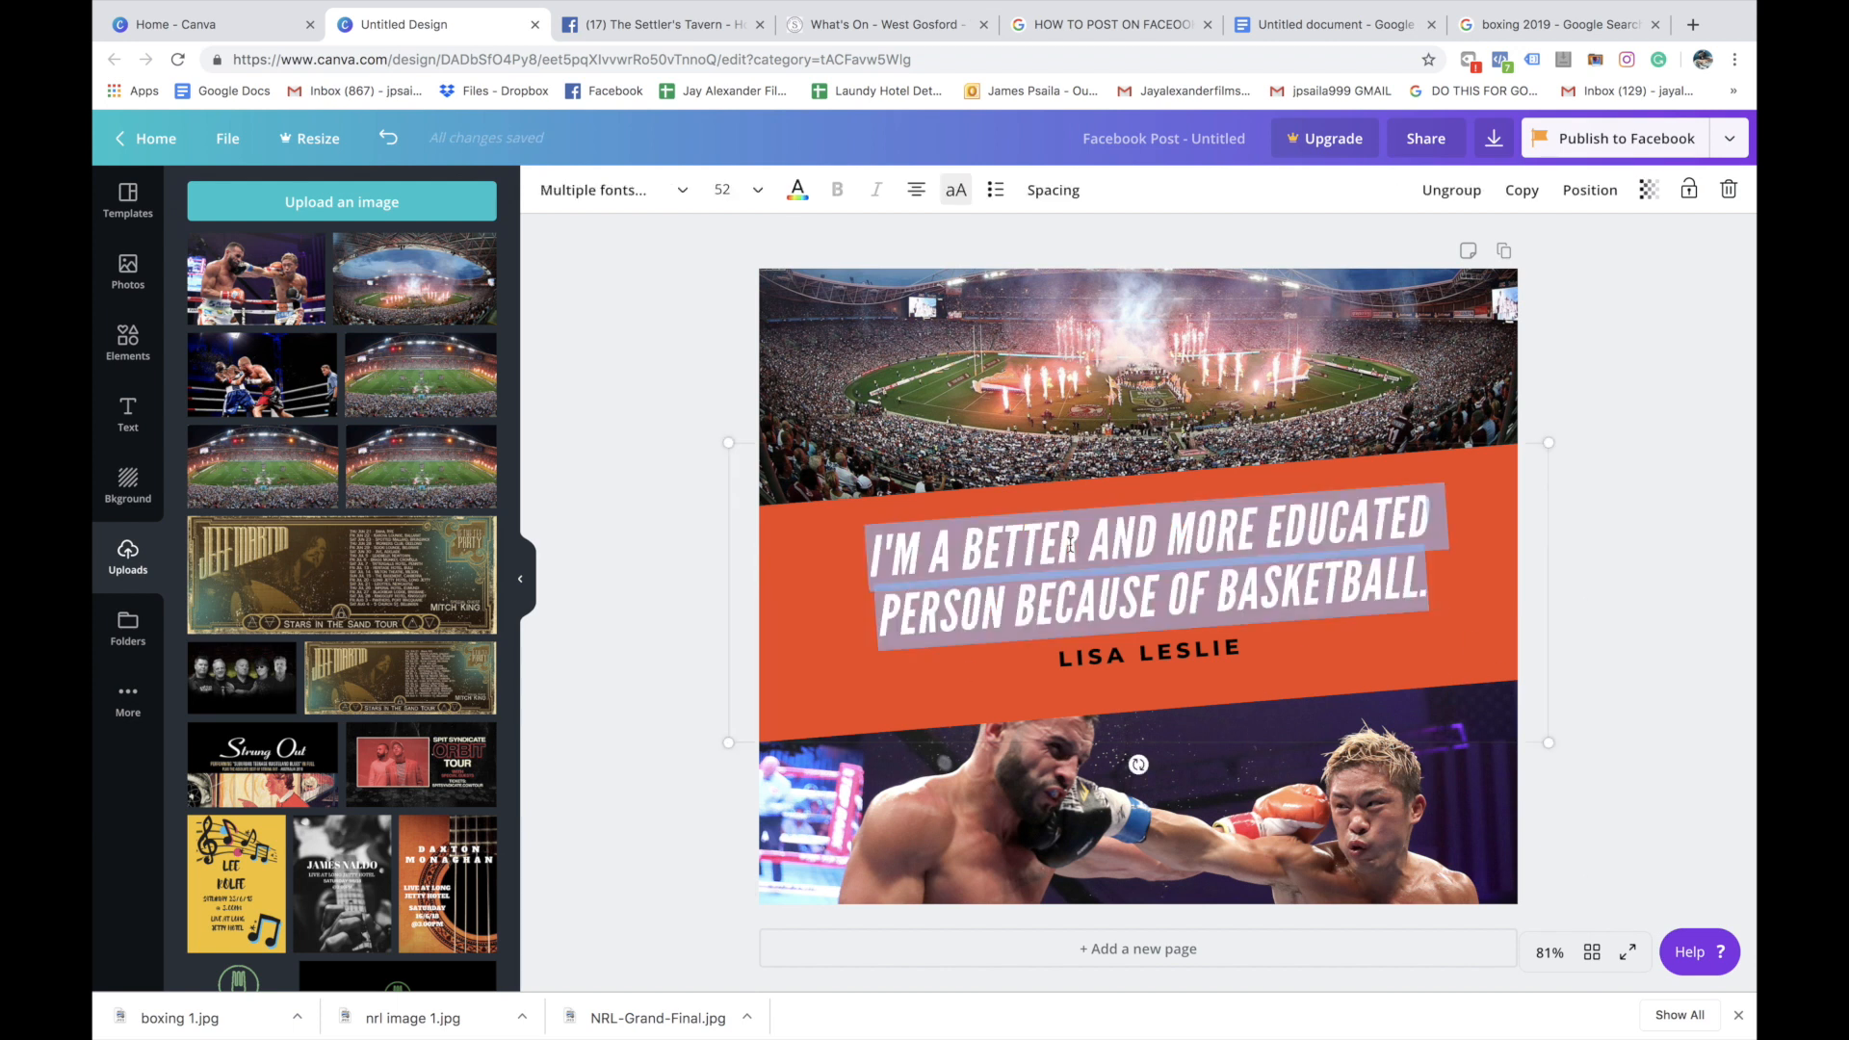
pyautogui.write("the settler's tavern")
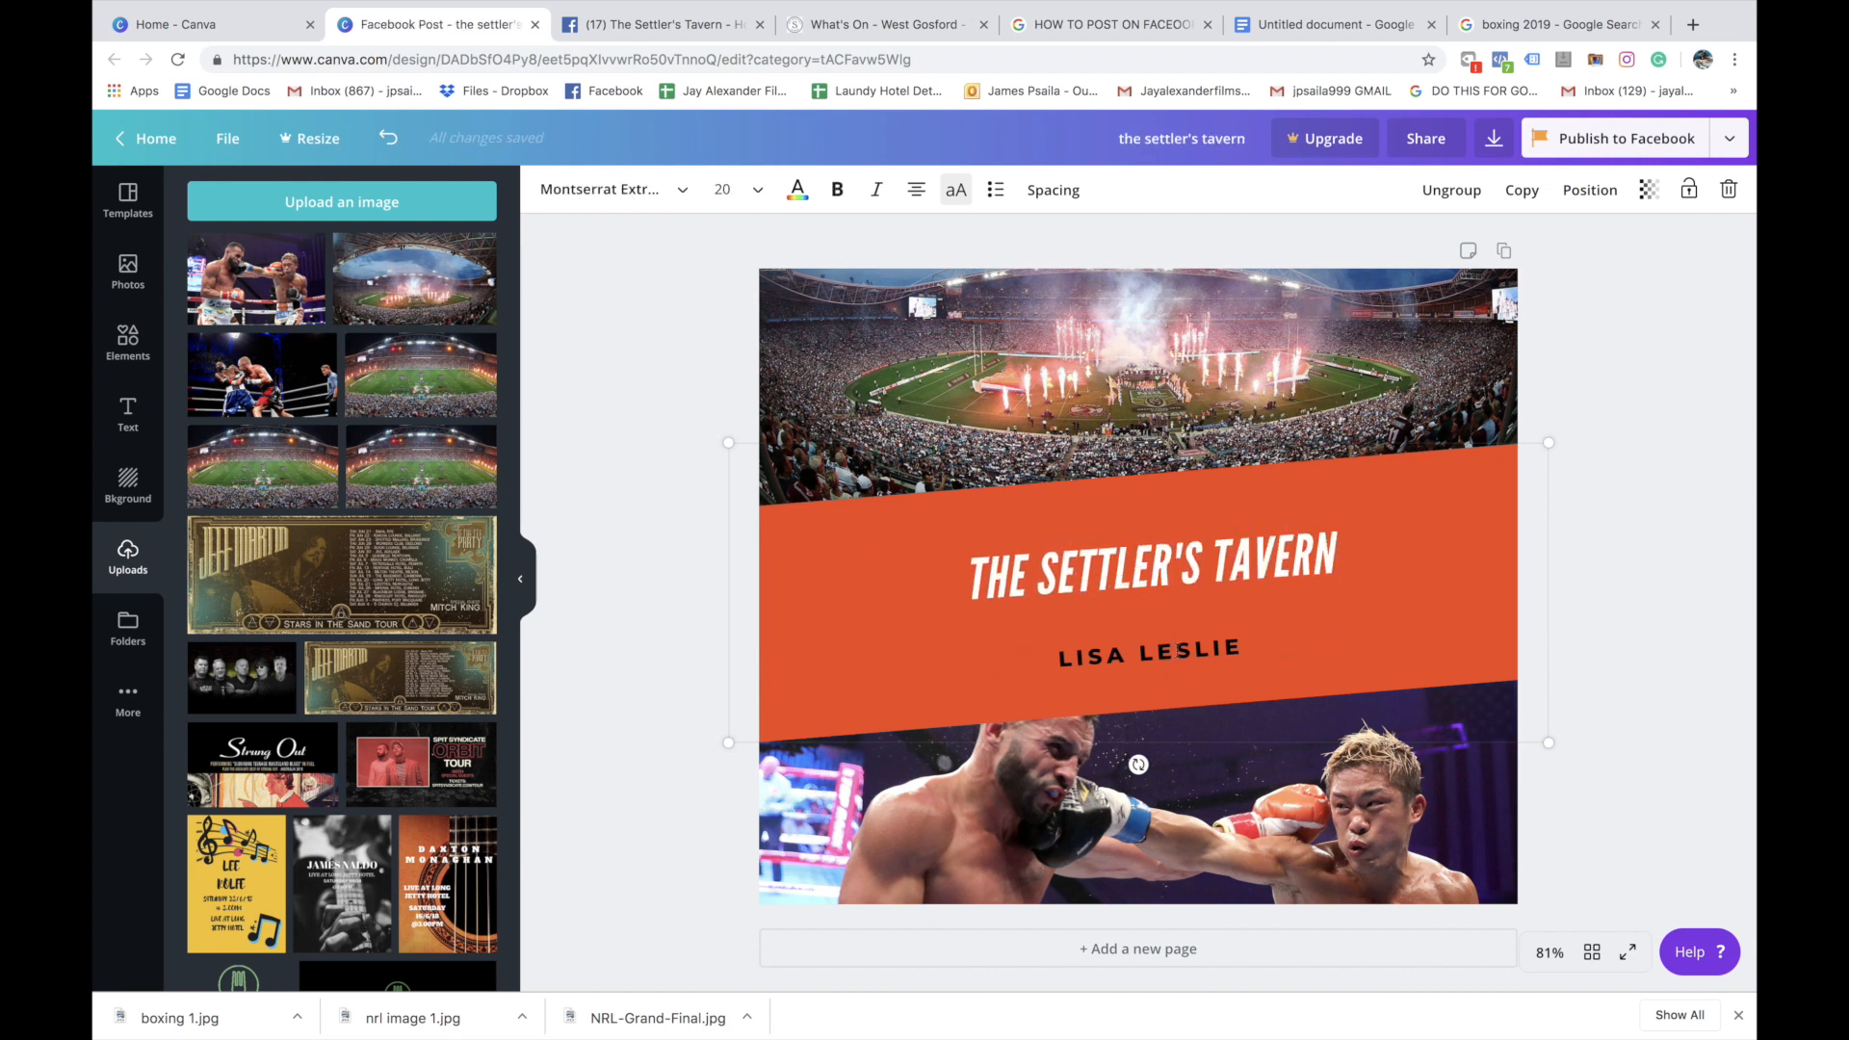
pyautogui.click(1349, 623)
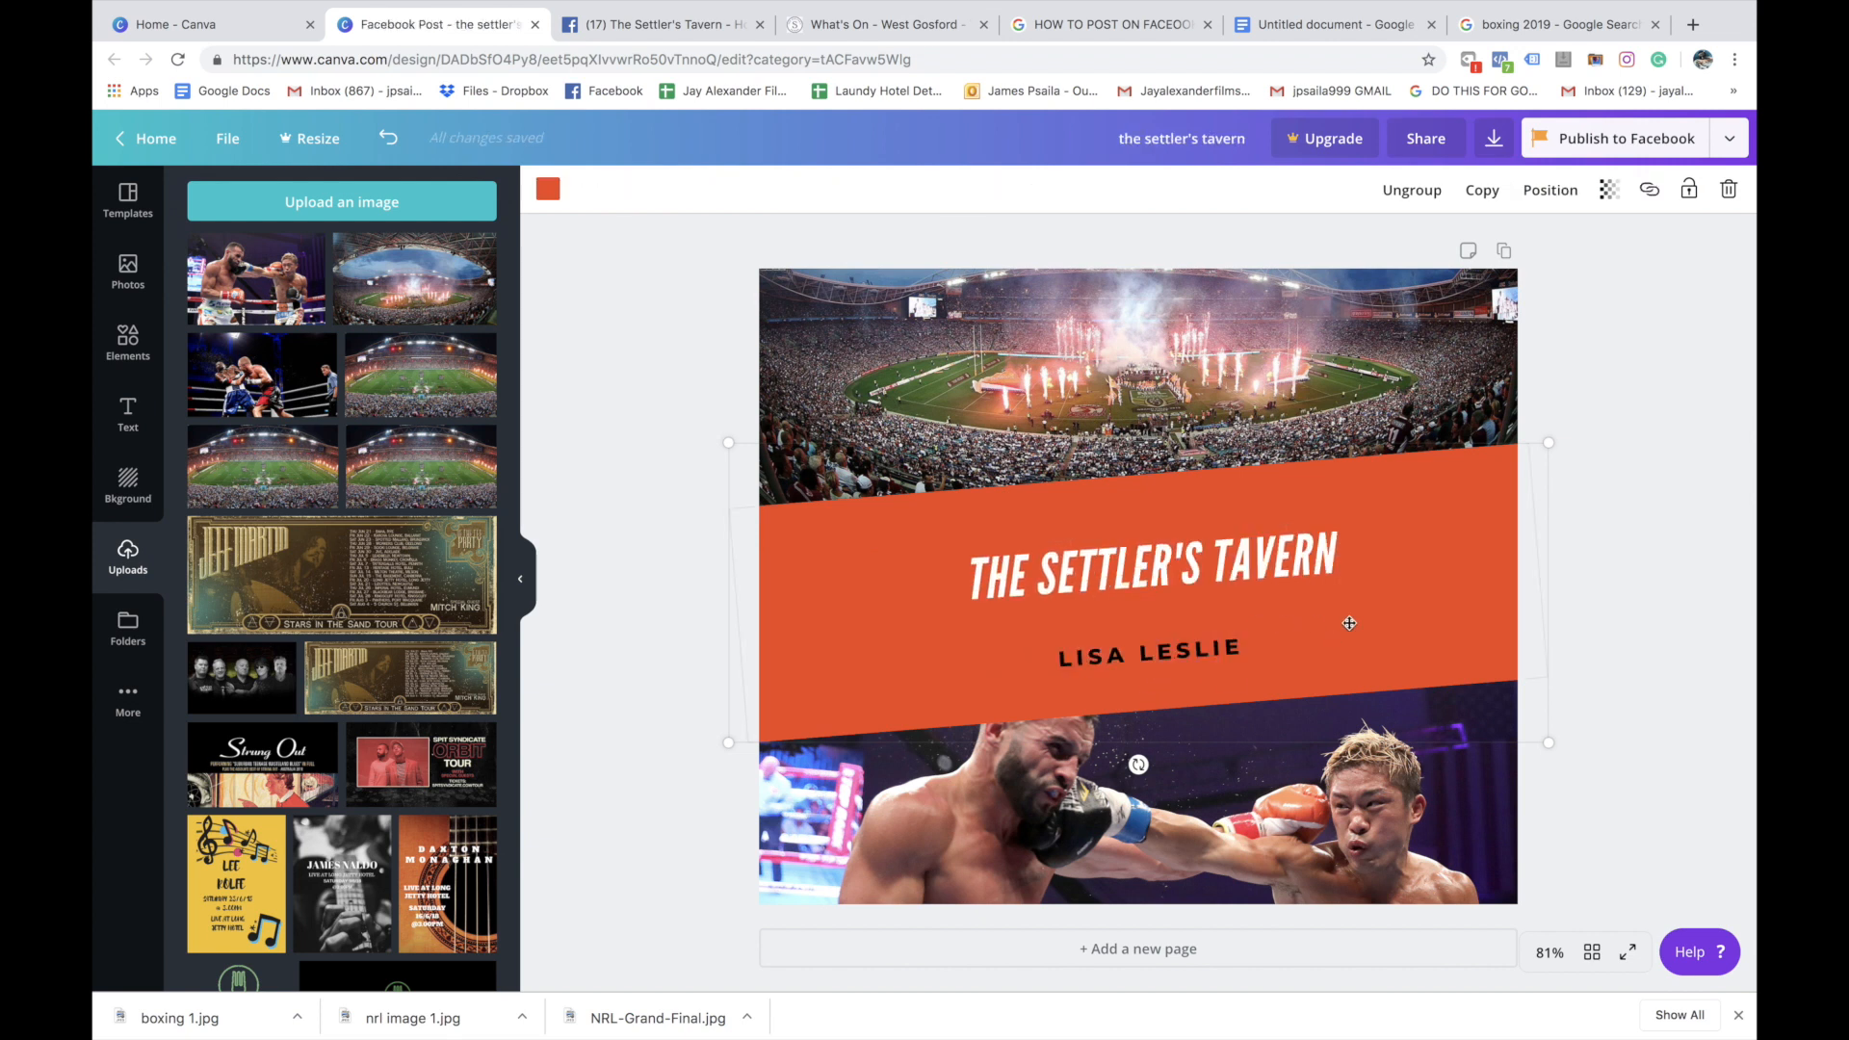
# Replace the author line under the headline with "HOME TO ALL SPORTING EVENTS - WATCH YOUR TEAM LIVE AND LOUD!"
pyautogui.click(1139, 660)
pyautogui.hotkey('ctrl', 'a')
pyautogui.write('home to al')
pyautogui.write('RT')
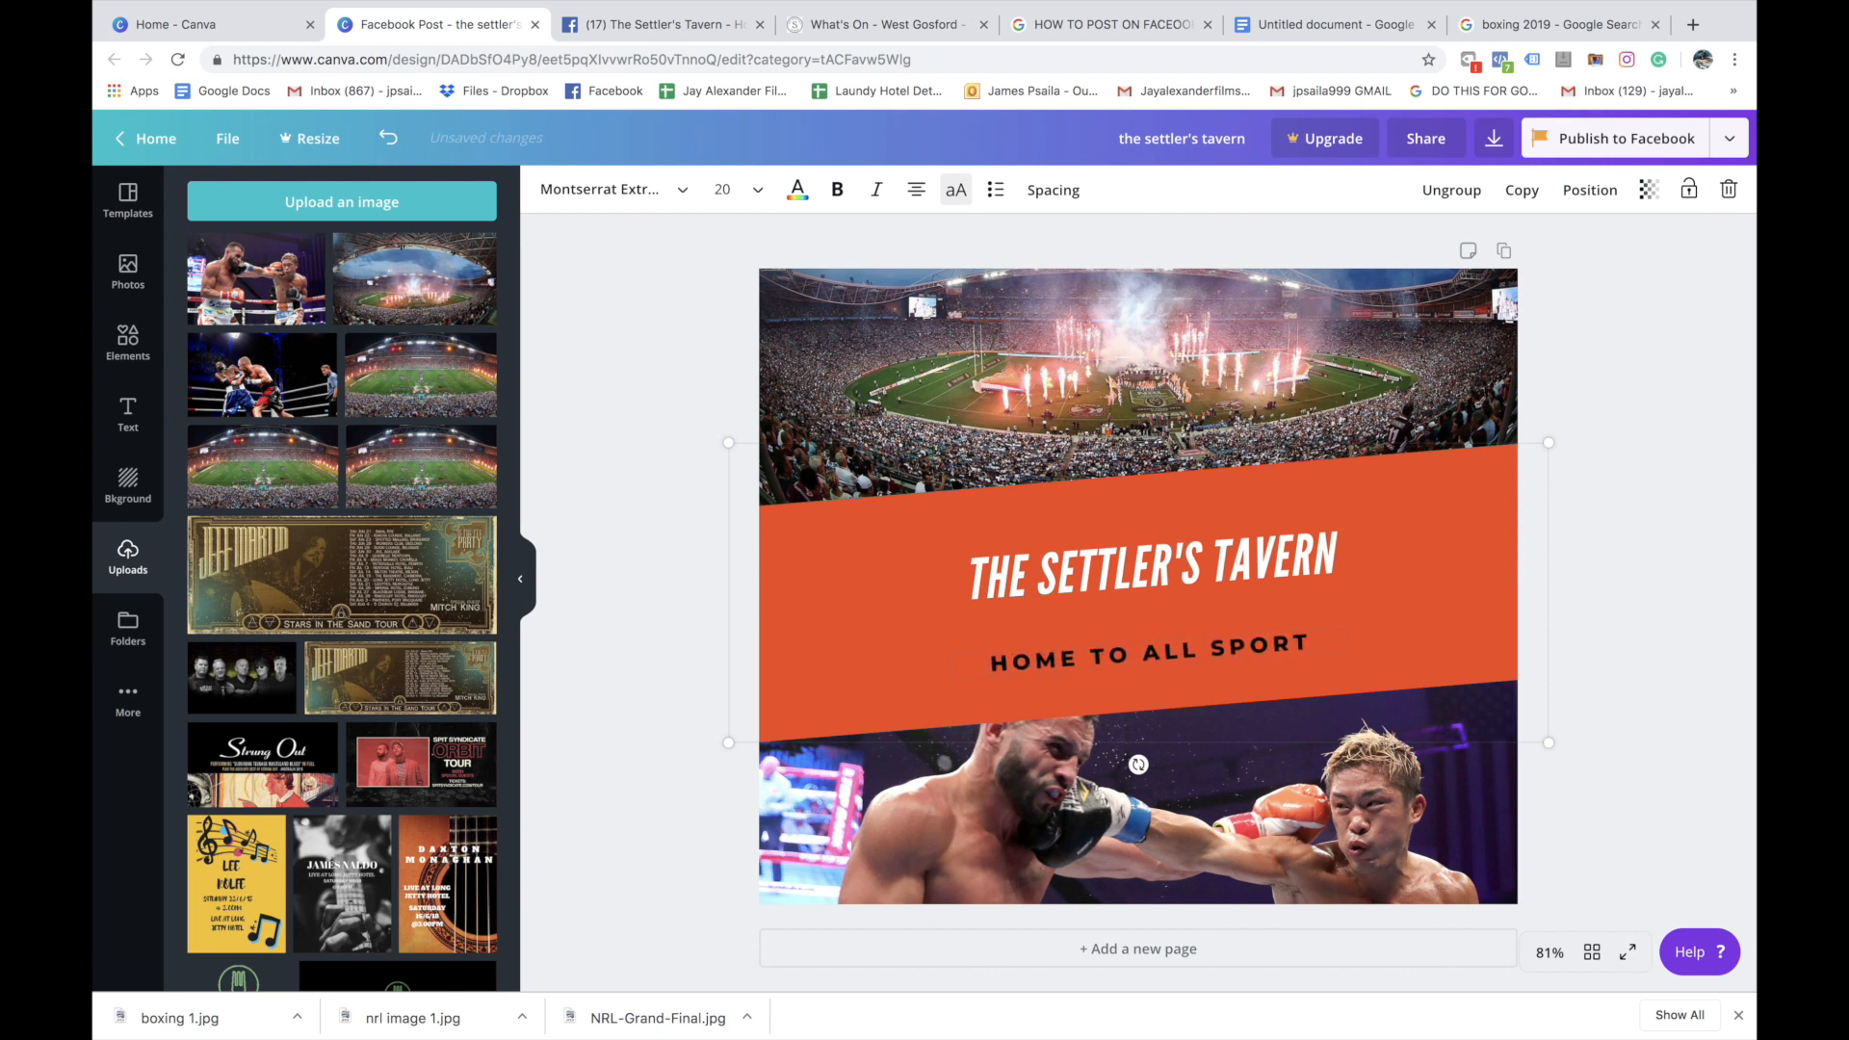
pyautogui.write('ING EVENTS')
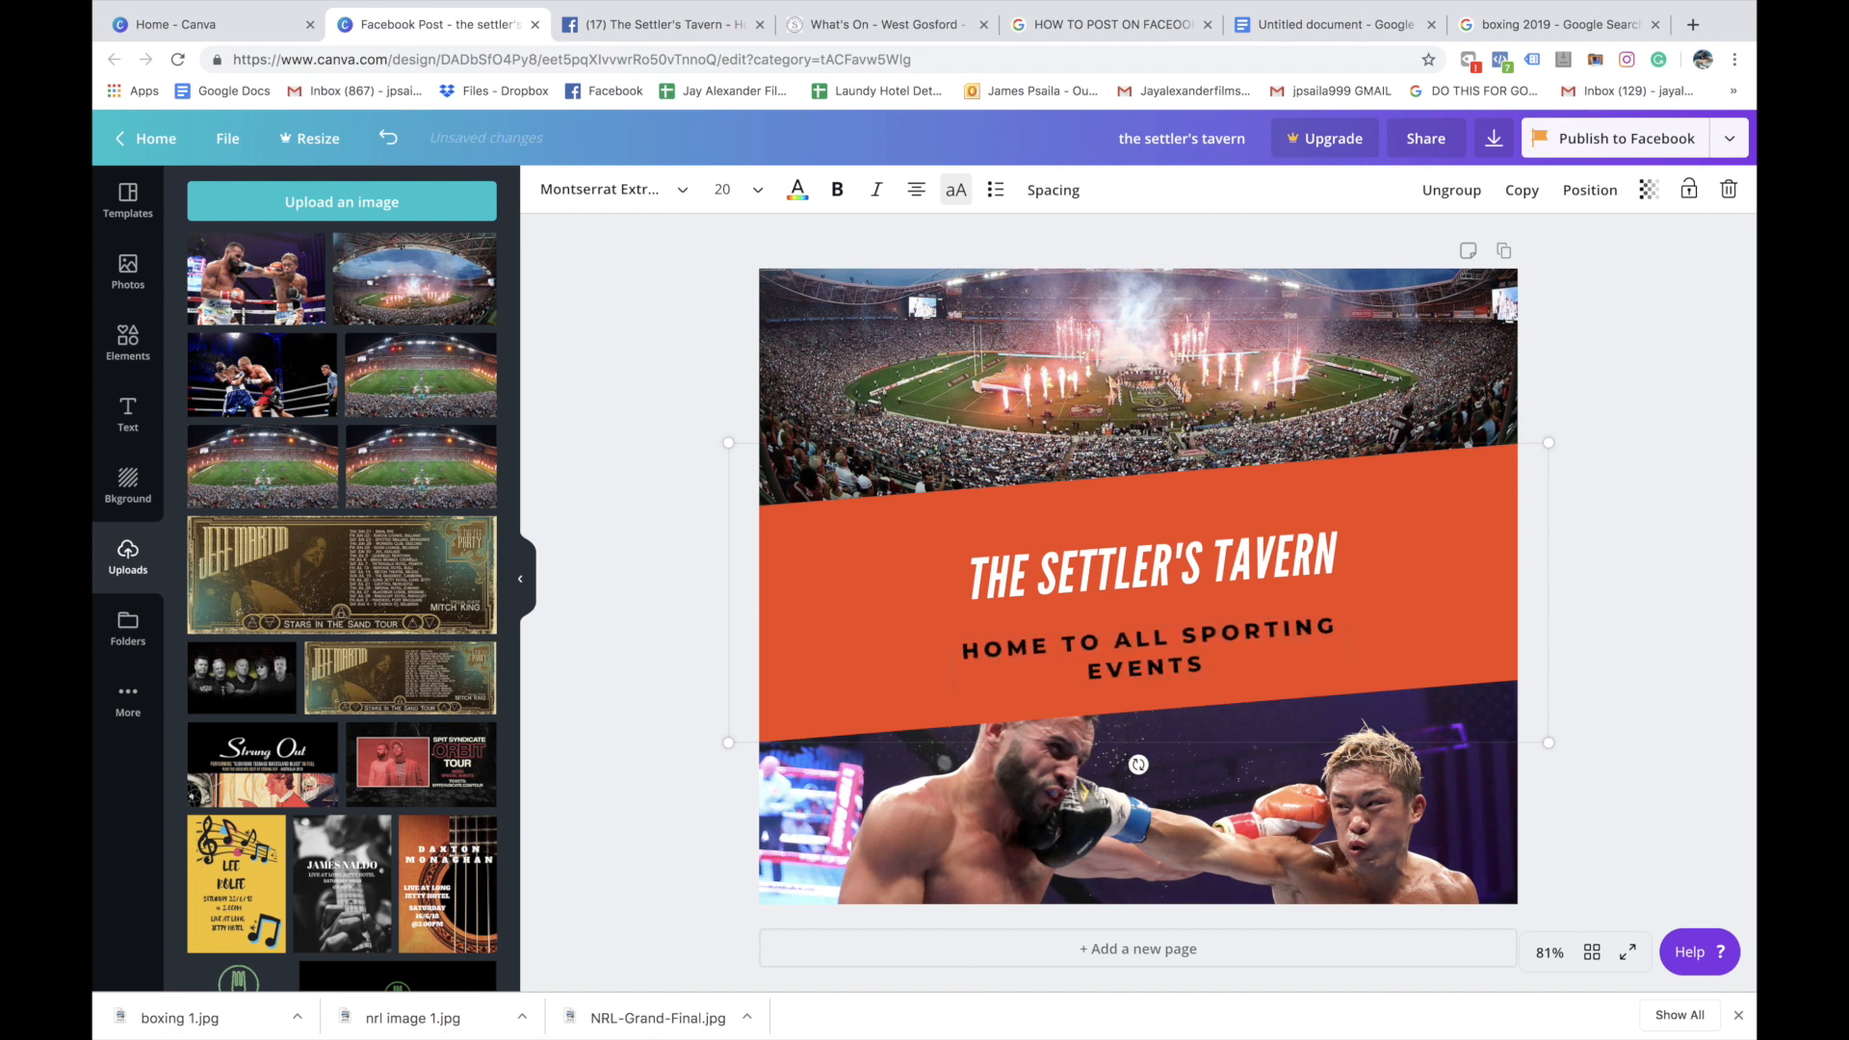
pyautogui.write(' - WATCH YOUR T')
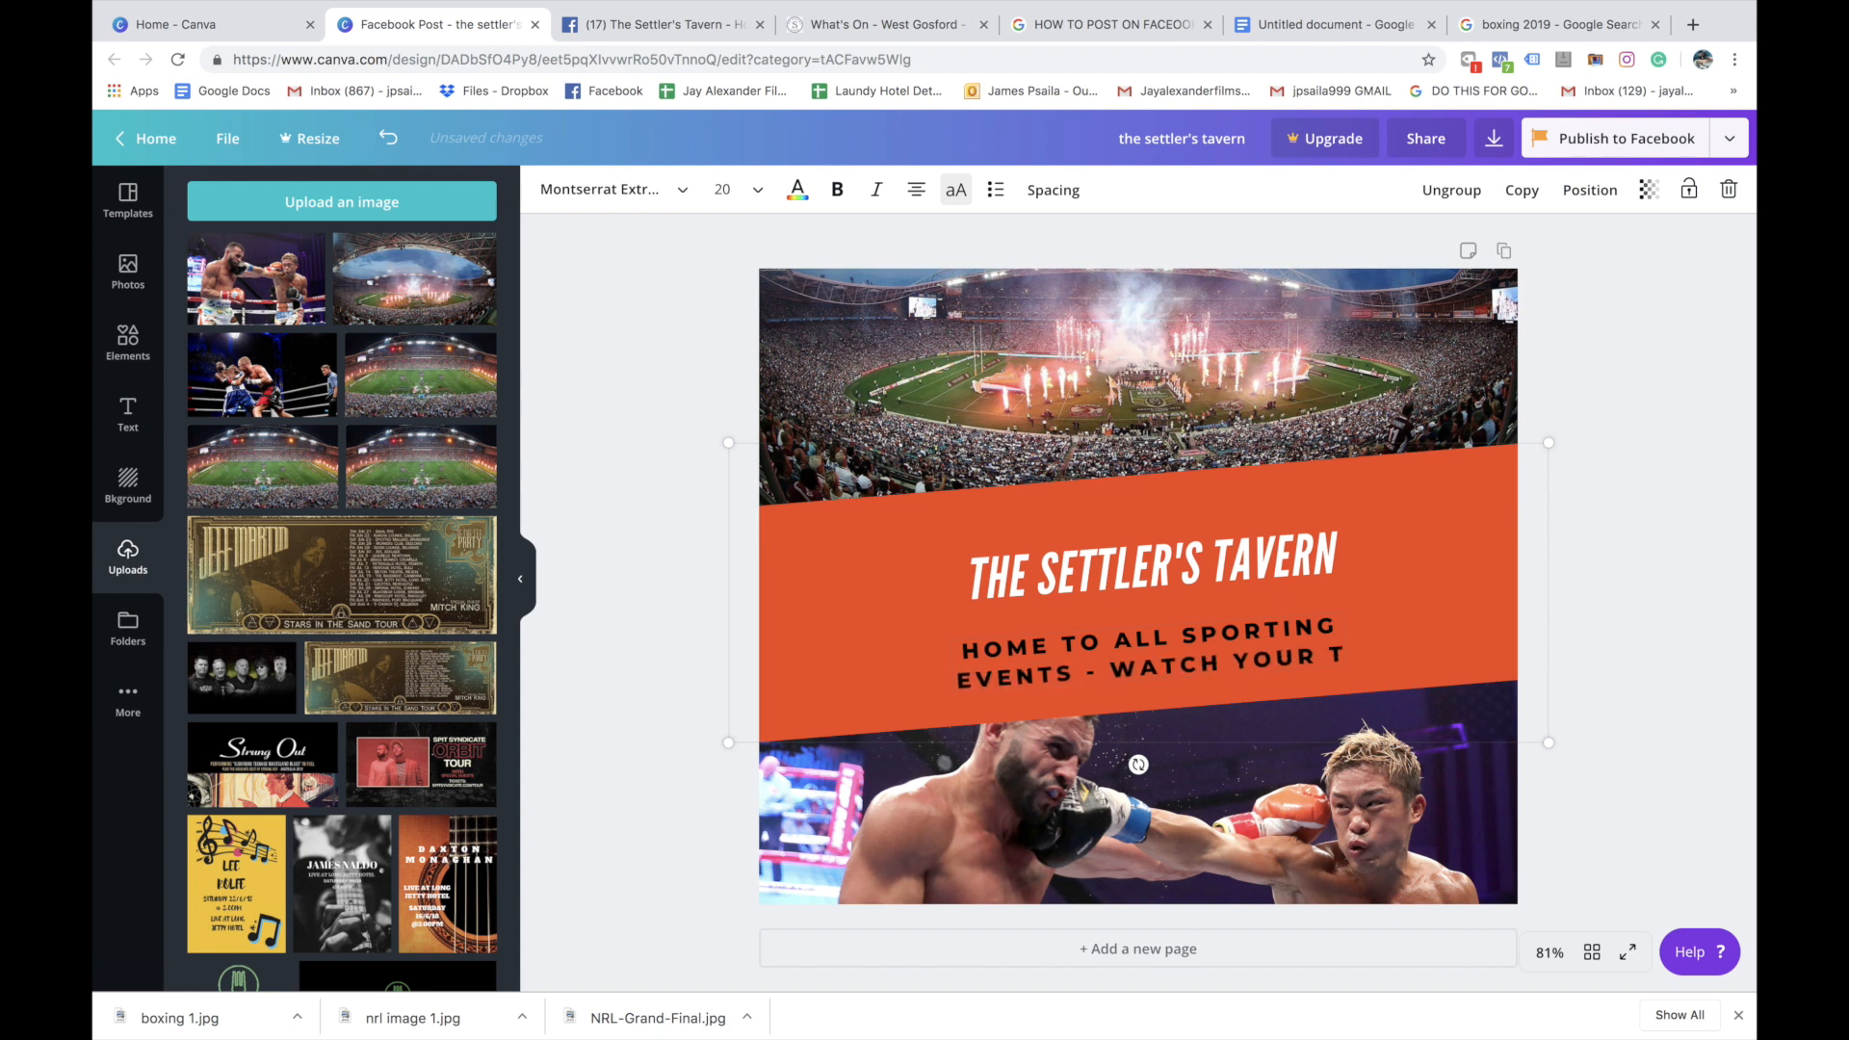
pyautogui.write('EAM LIVE AND LOUD!')
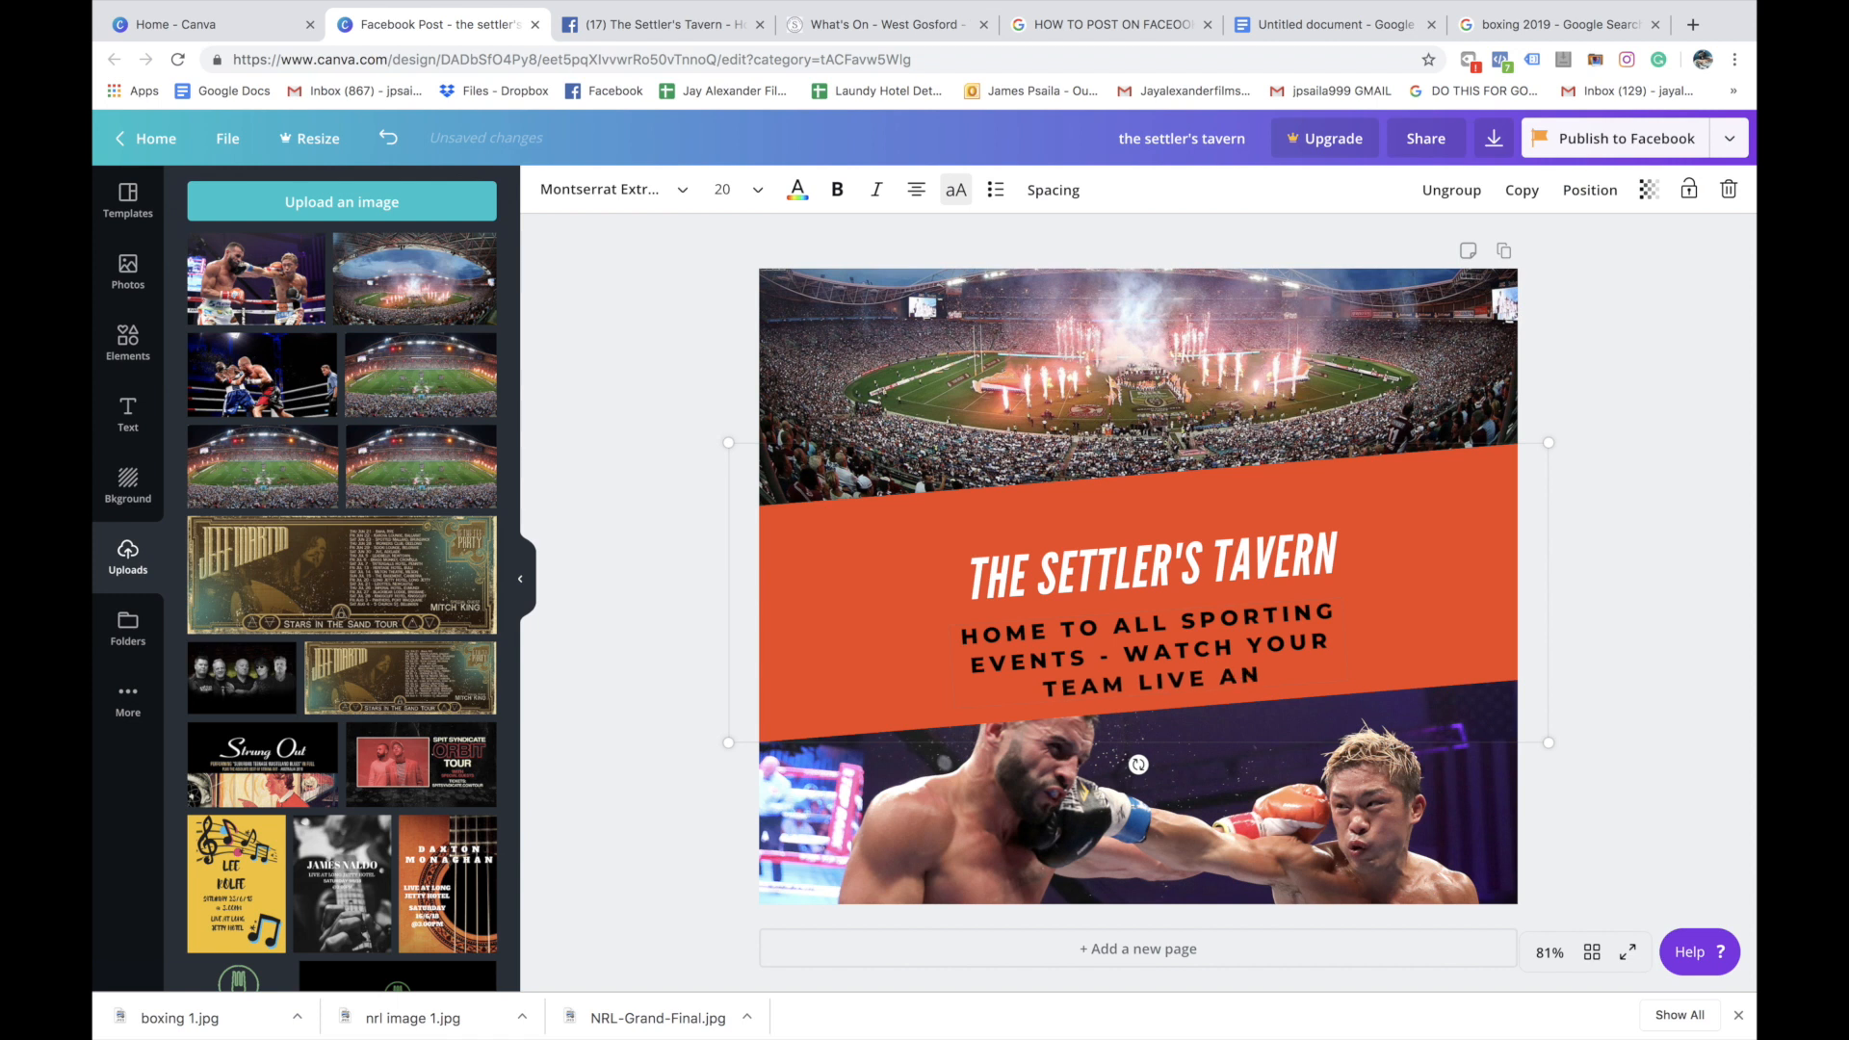
pyautogui.click(1339, 511)
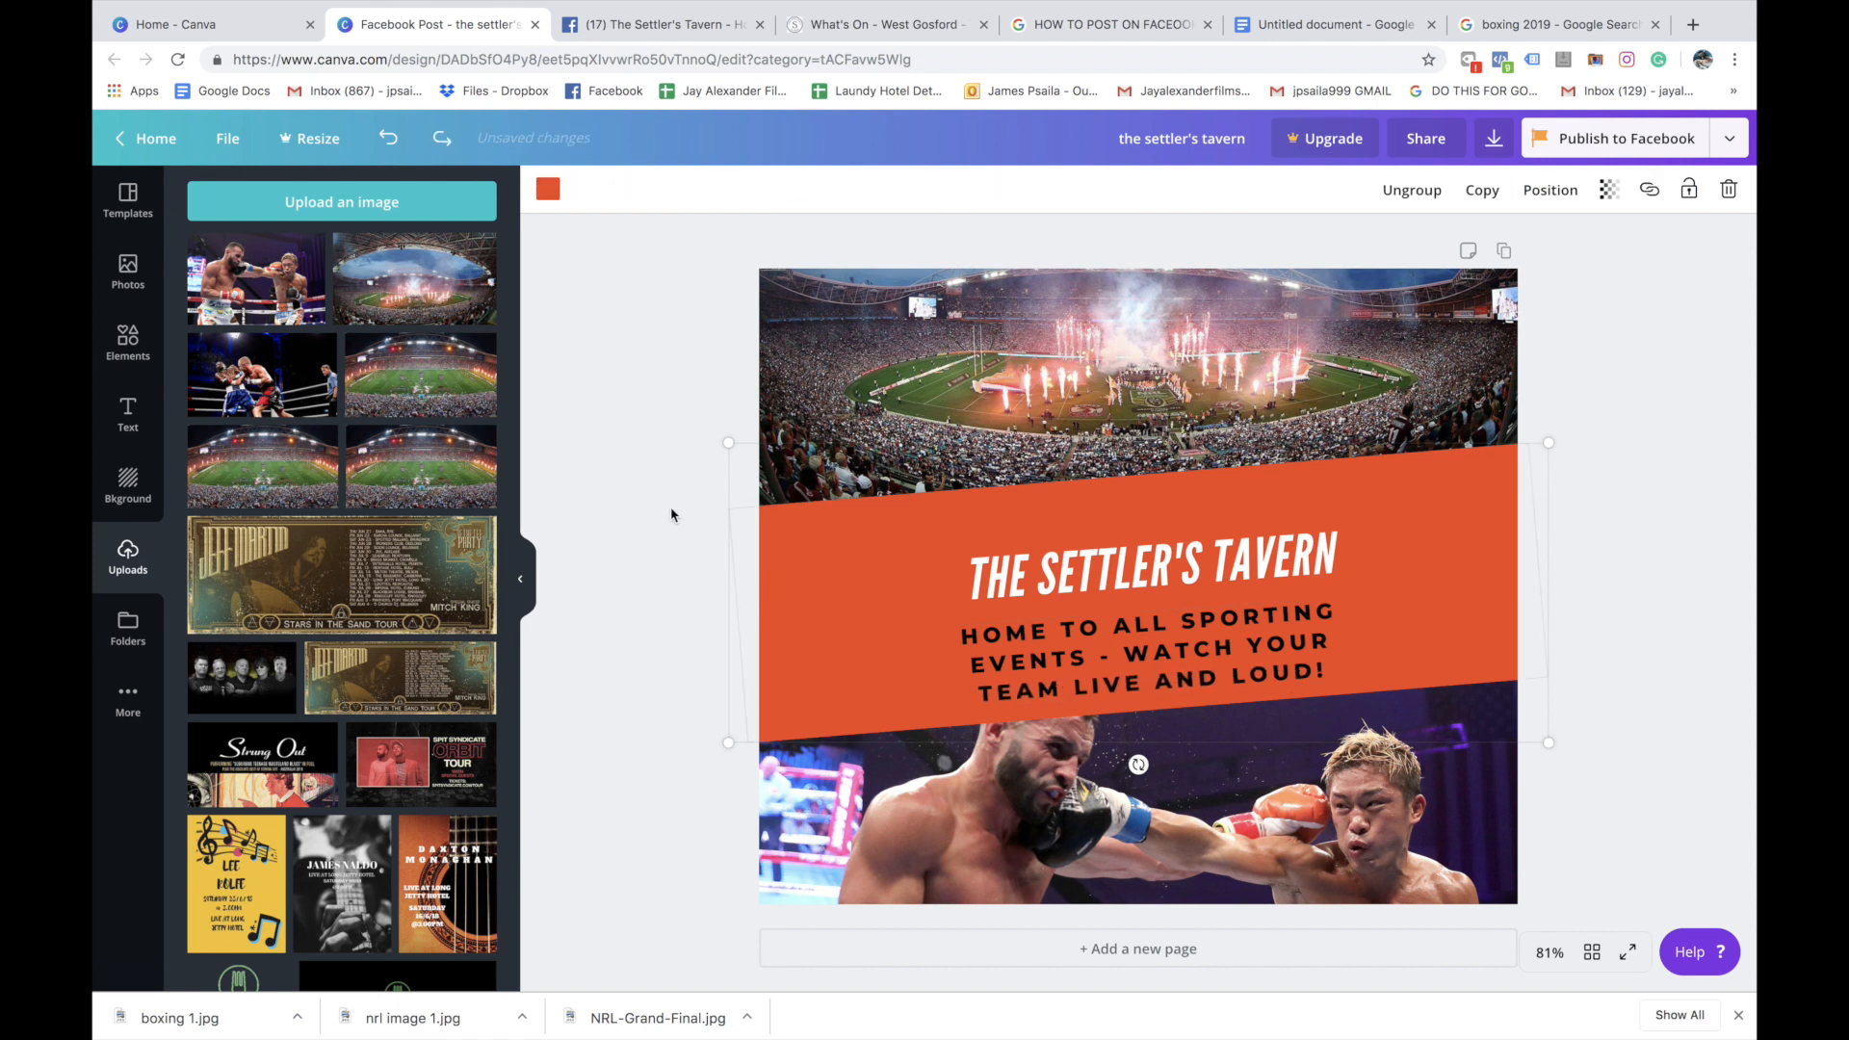
pyautogui.click(687, 624)
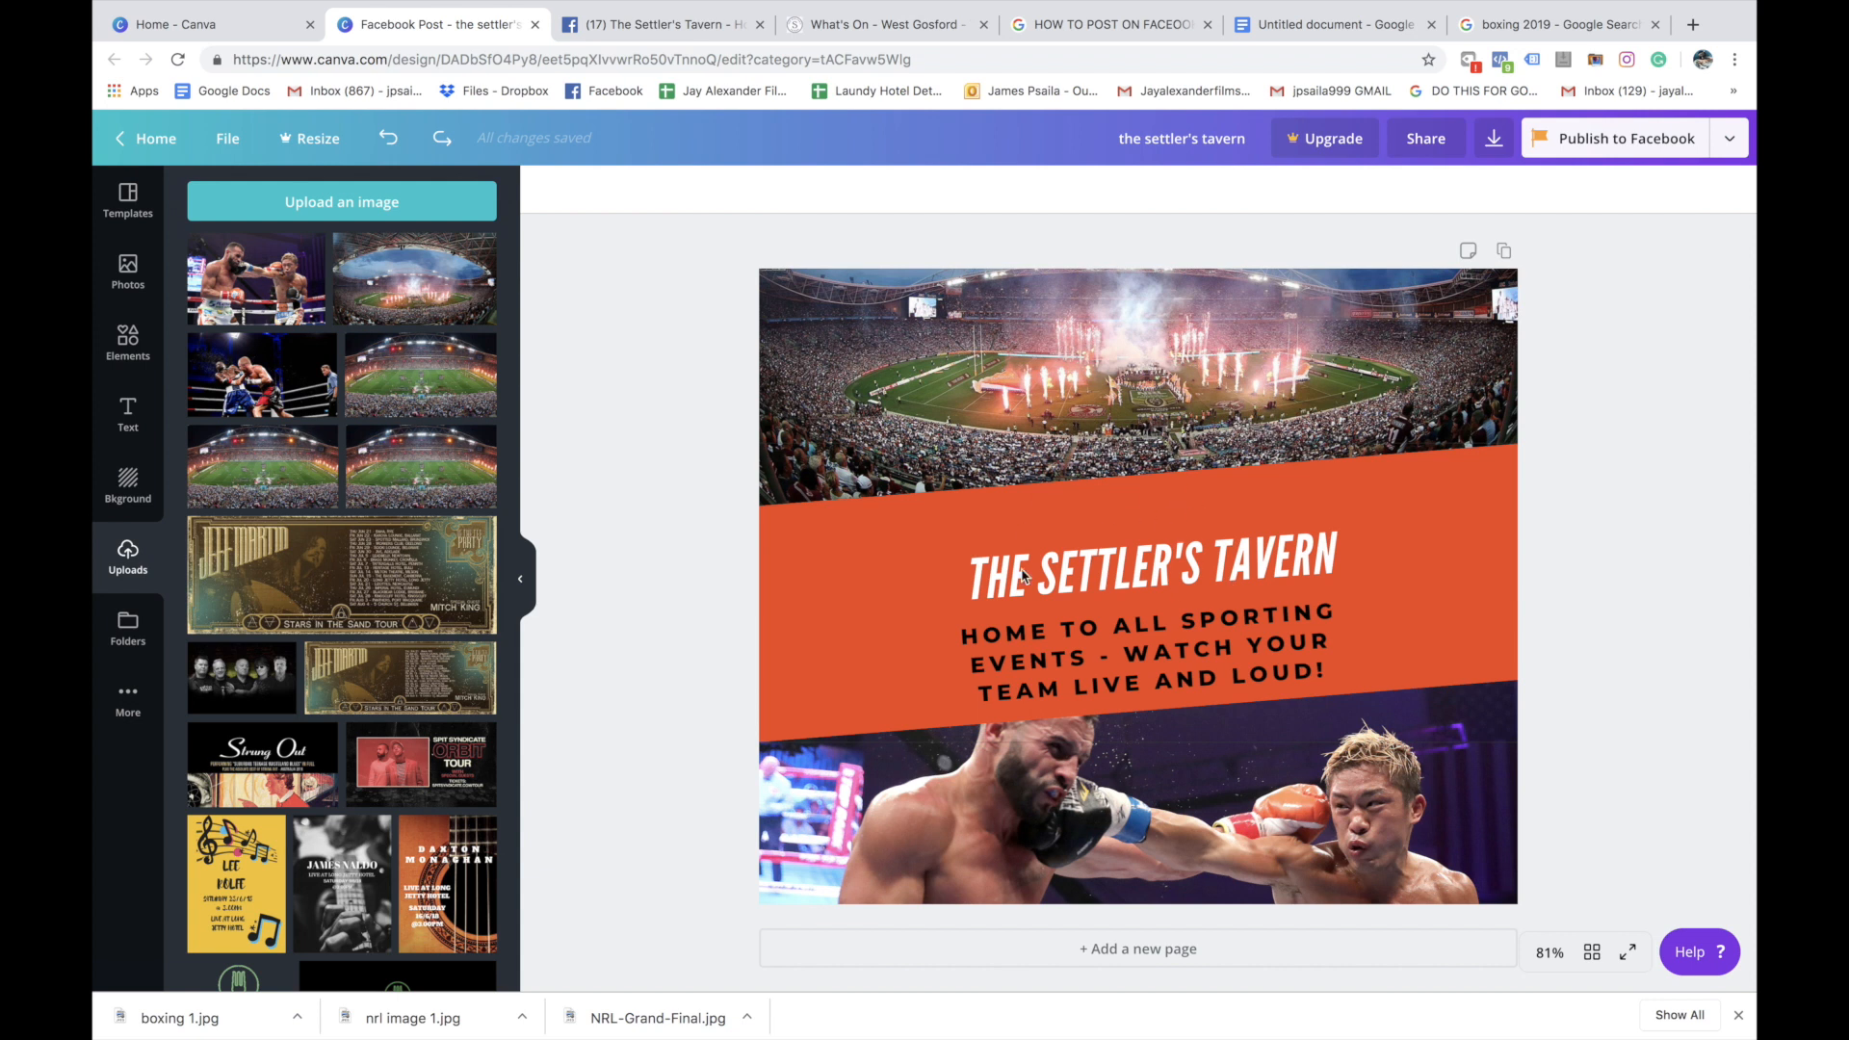
# Ungroup the banner from its text and move the headline and tagline slightly up within the orange area
pyautogui.click(1192, 576)
pyautogui.click(1411, 190)
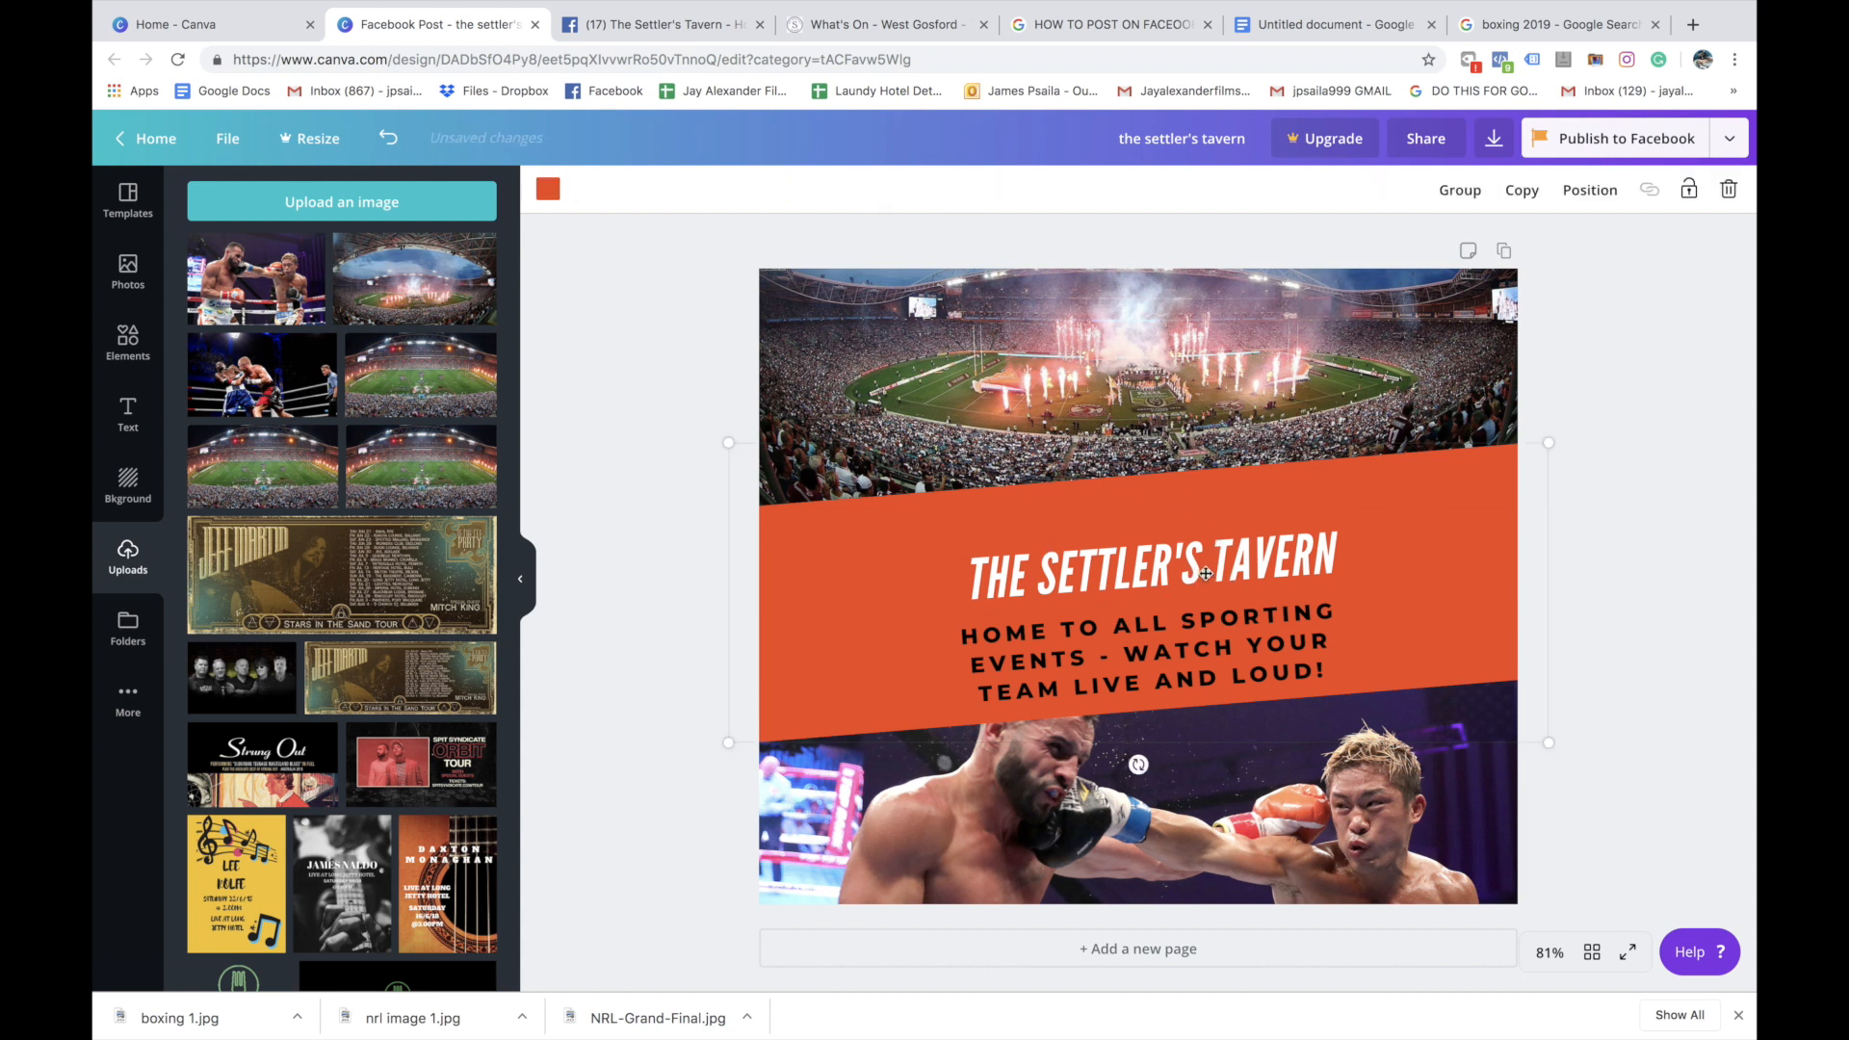
pyautogui.moveTo(1206, 572); pyautogui.dragTo(1205, 545)
pyautogui.click(1559, 592)
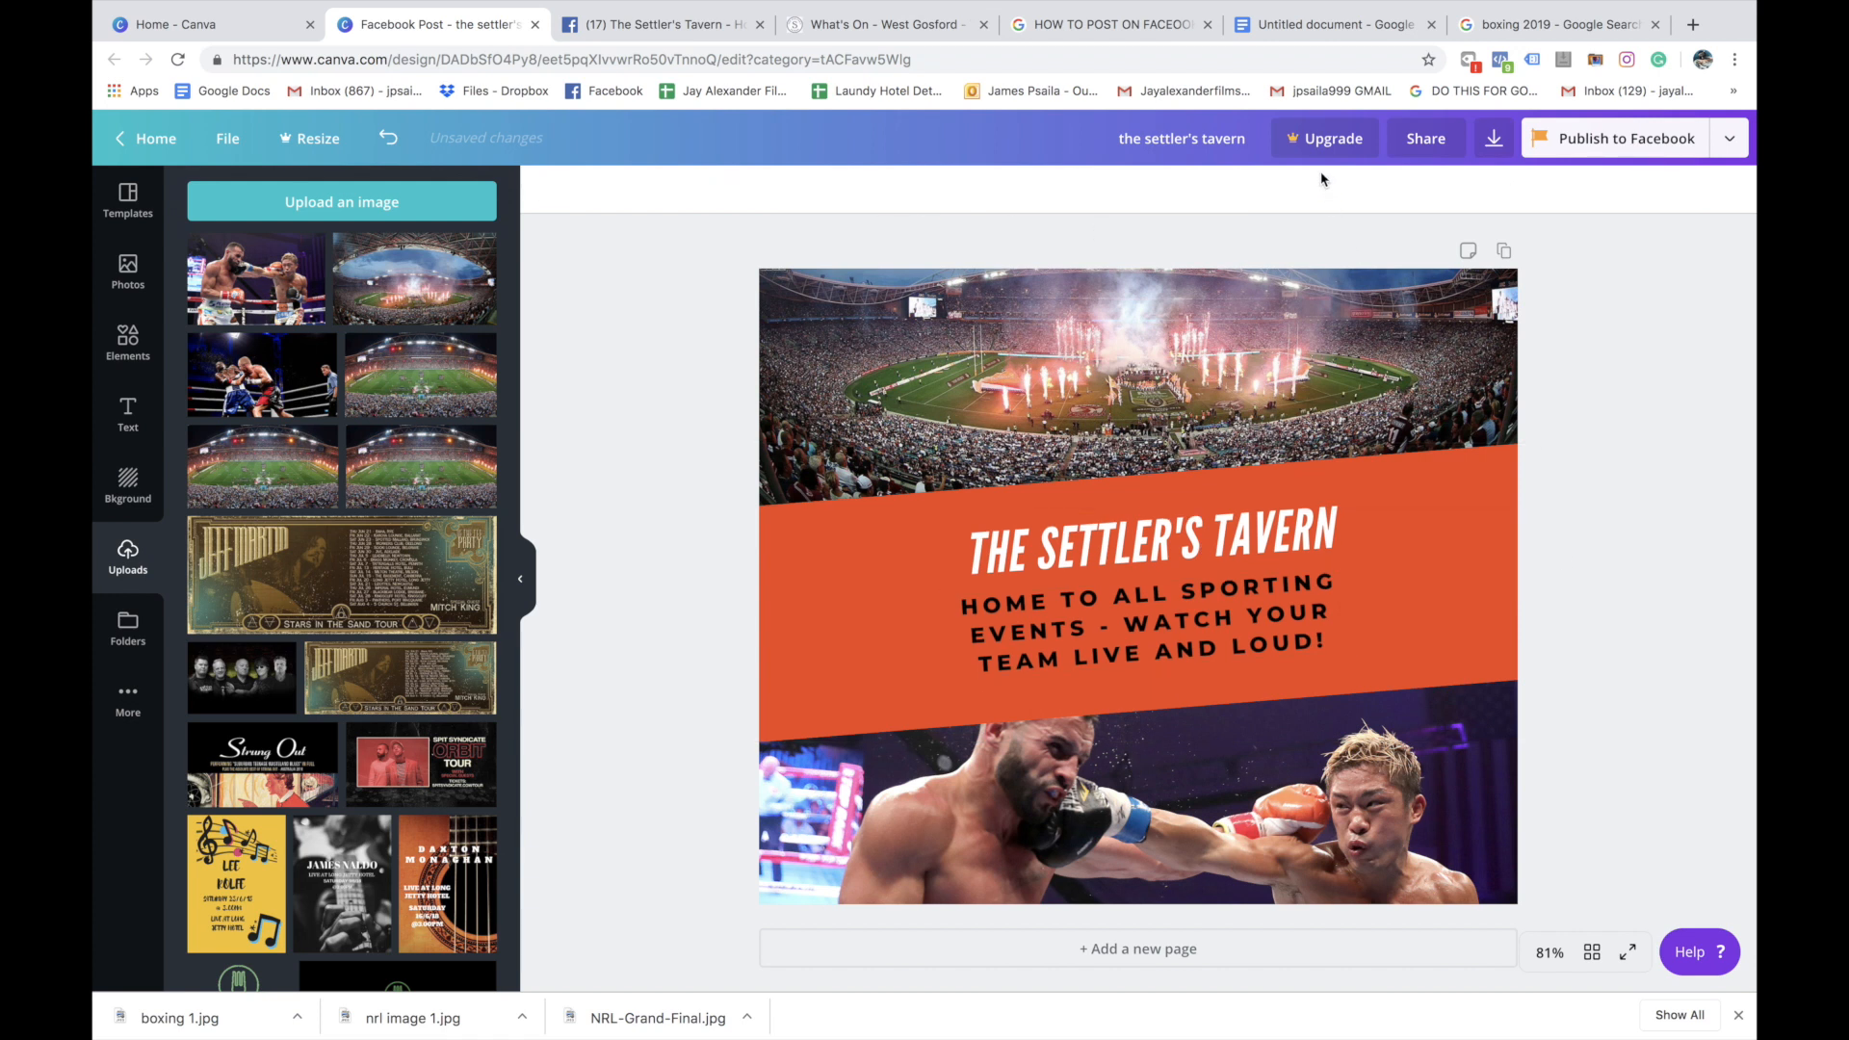
# Download the finished design as a PNG and dismiss the Canva Pro trial offer
pyautogui.click(1492, 144)
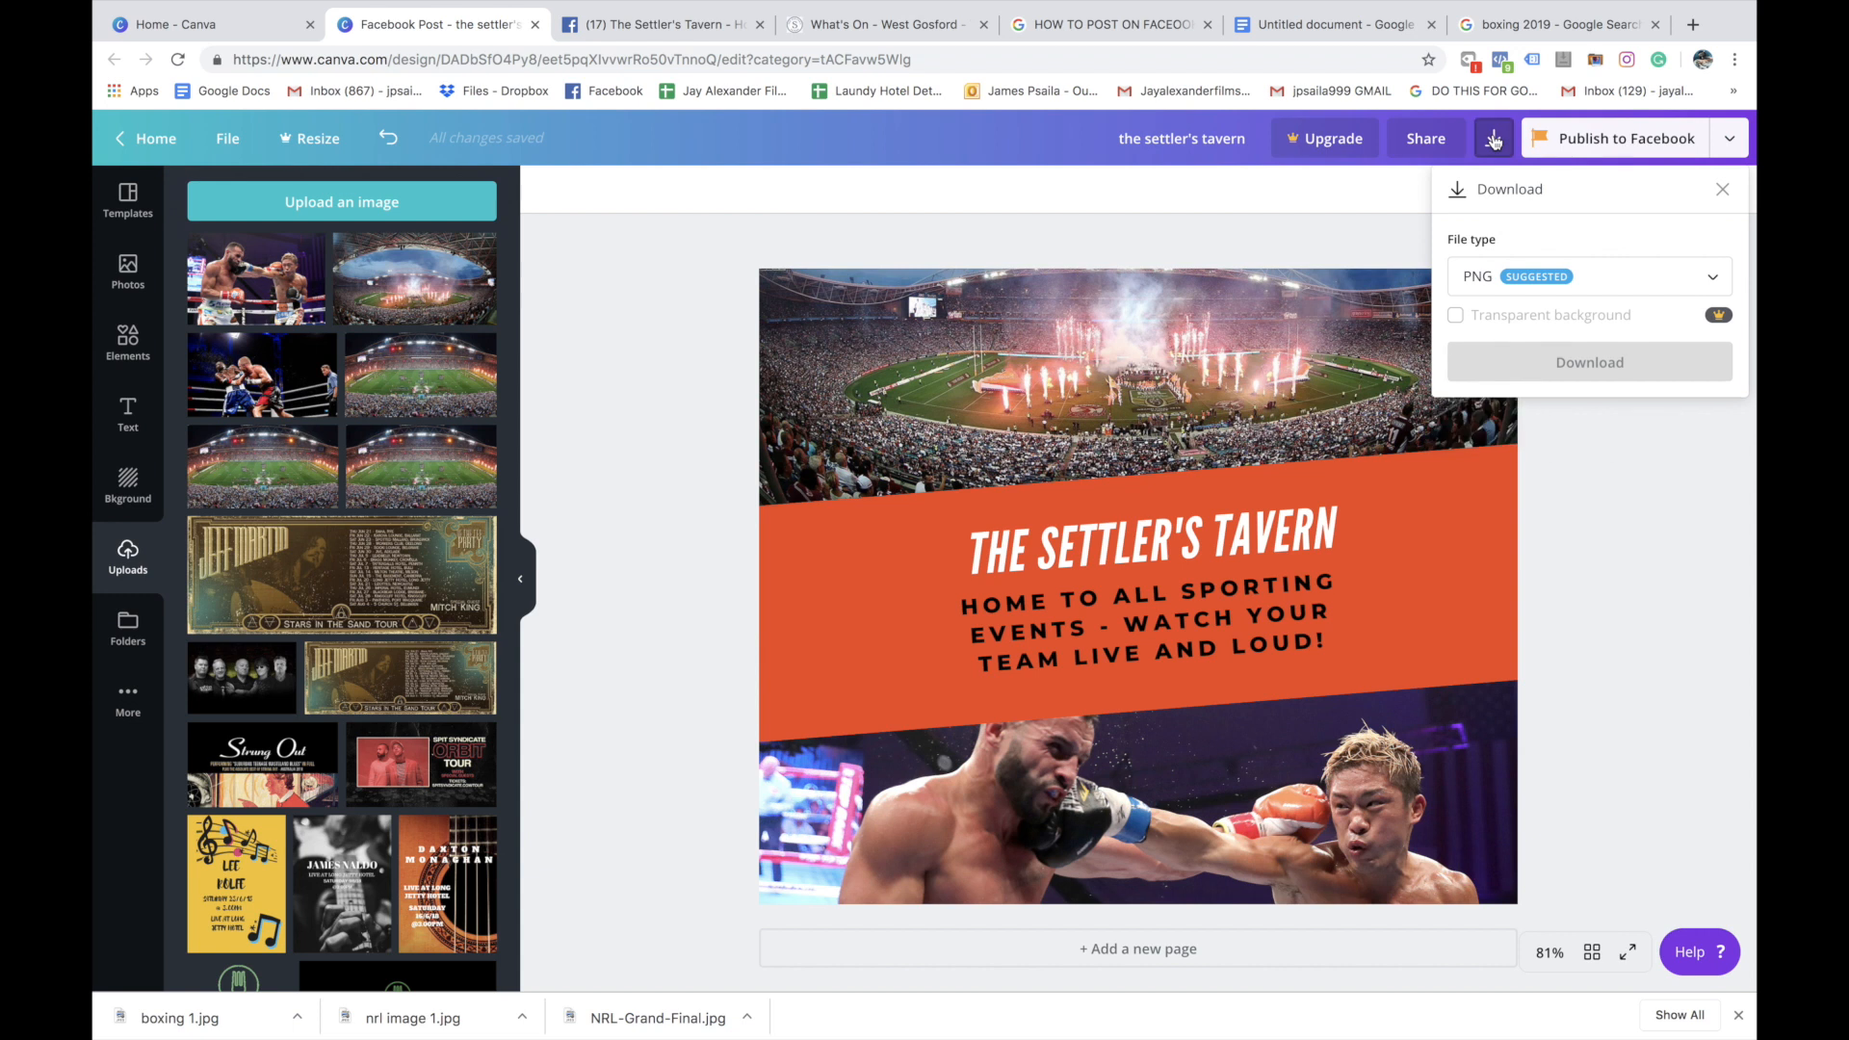
pyautogui.click(1602, 277)
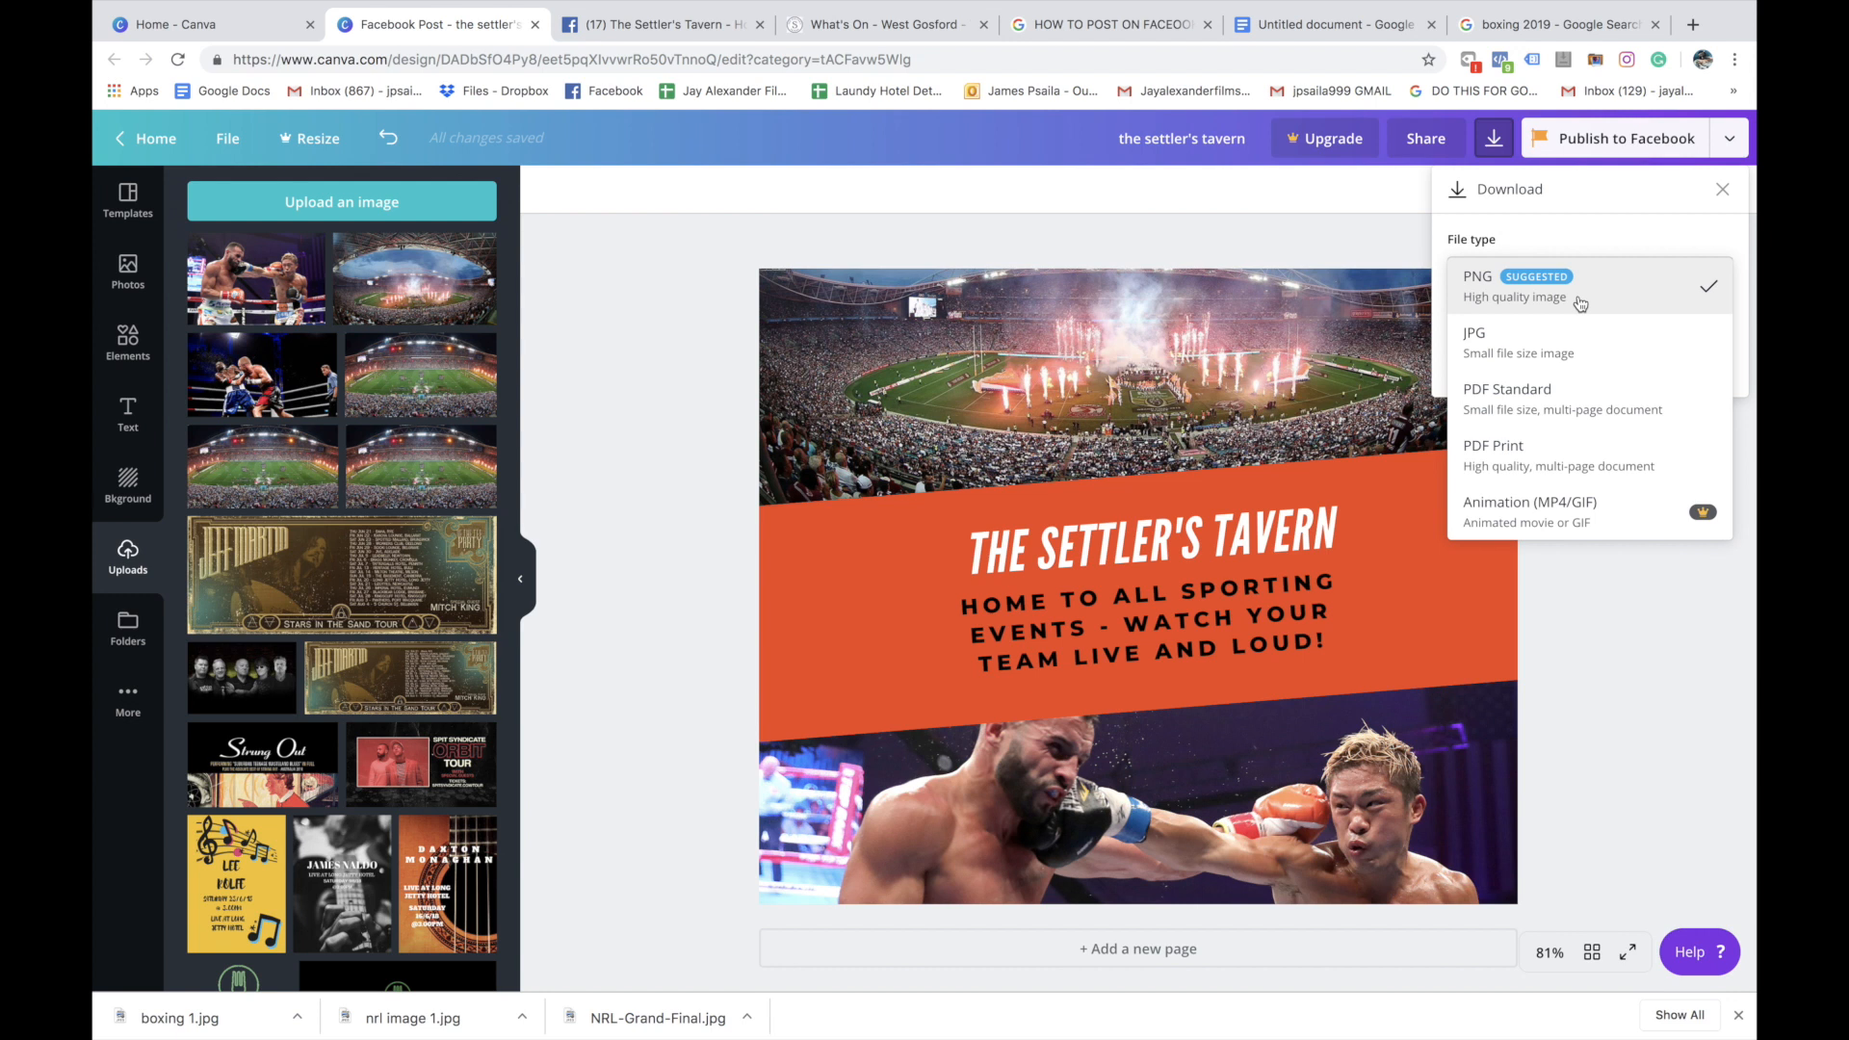
pyautogui.click(1580, 304)
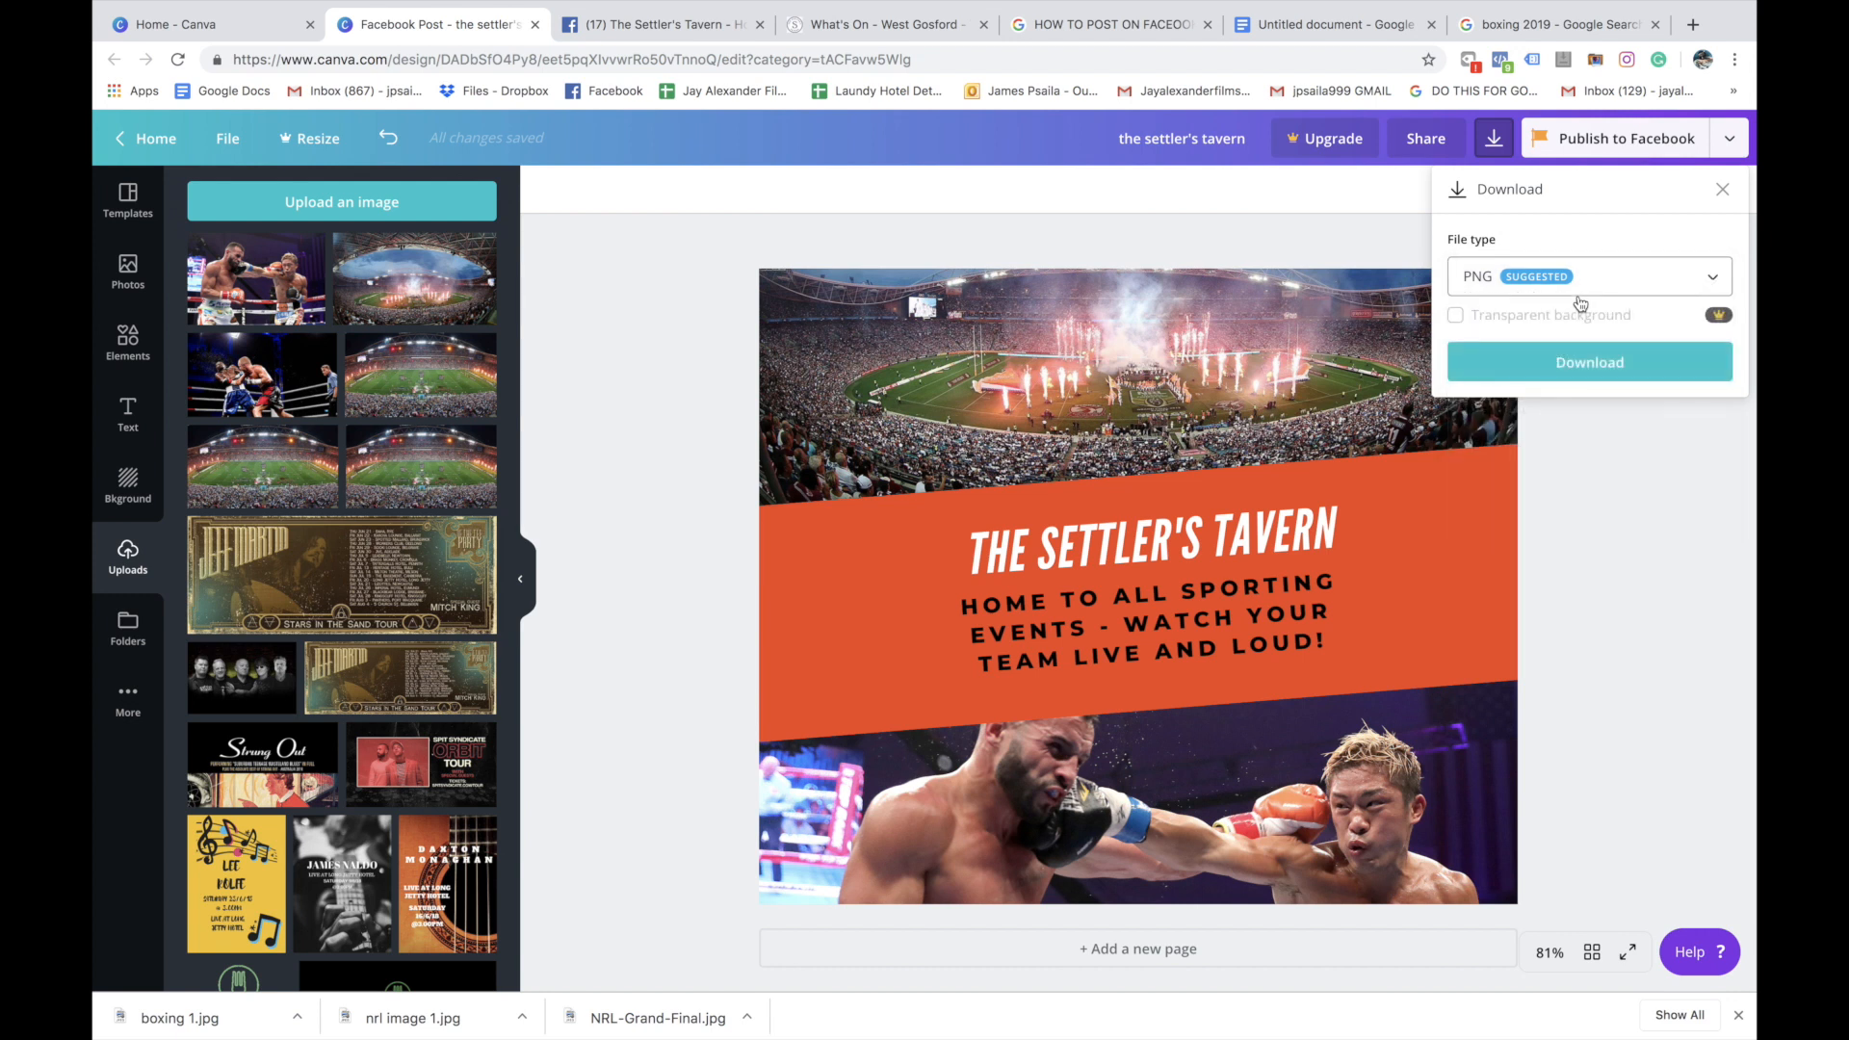
pyautogui.click(1606, 361)
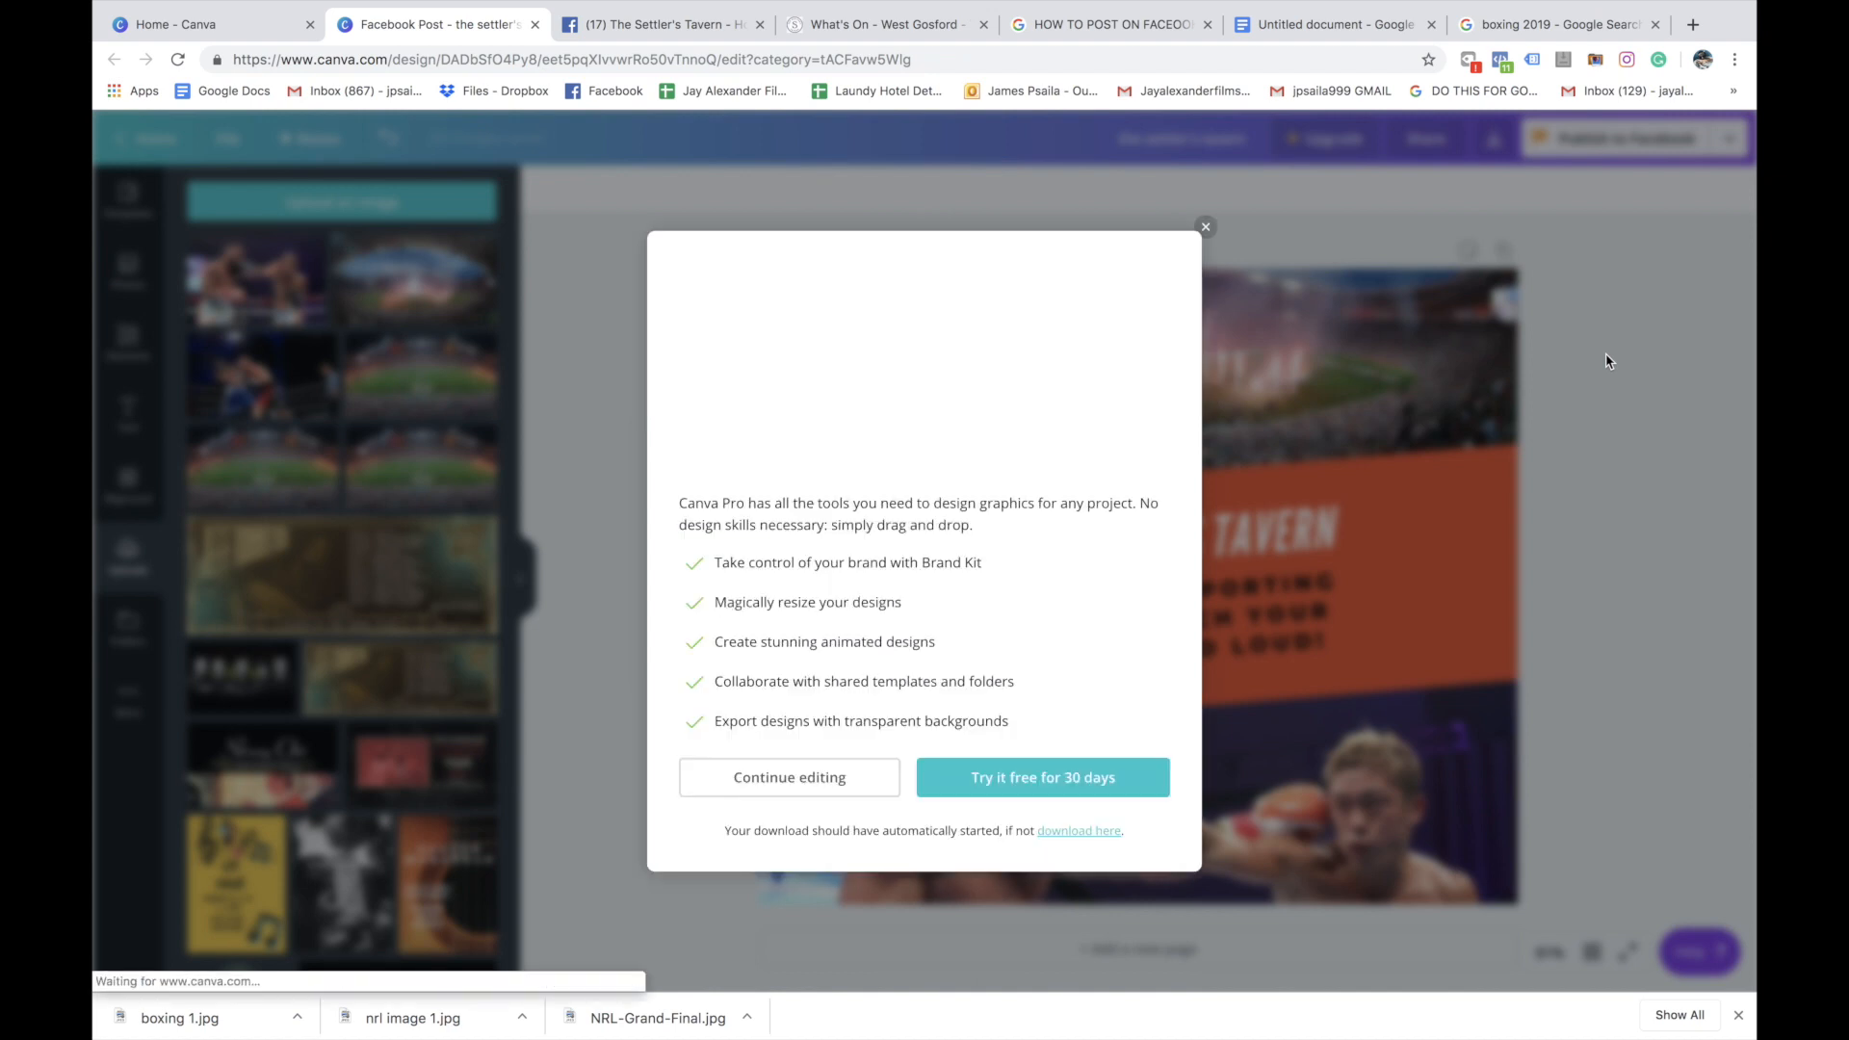
pyautogui.click(1205, 226)
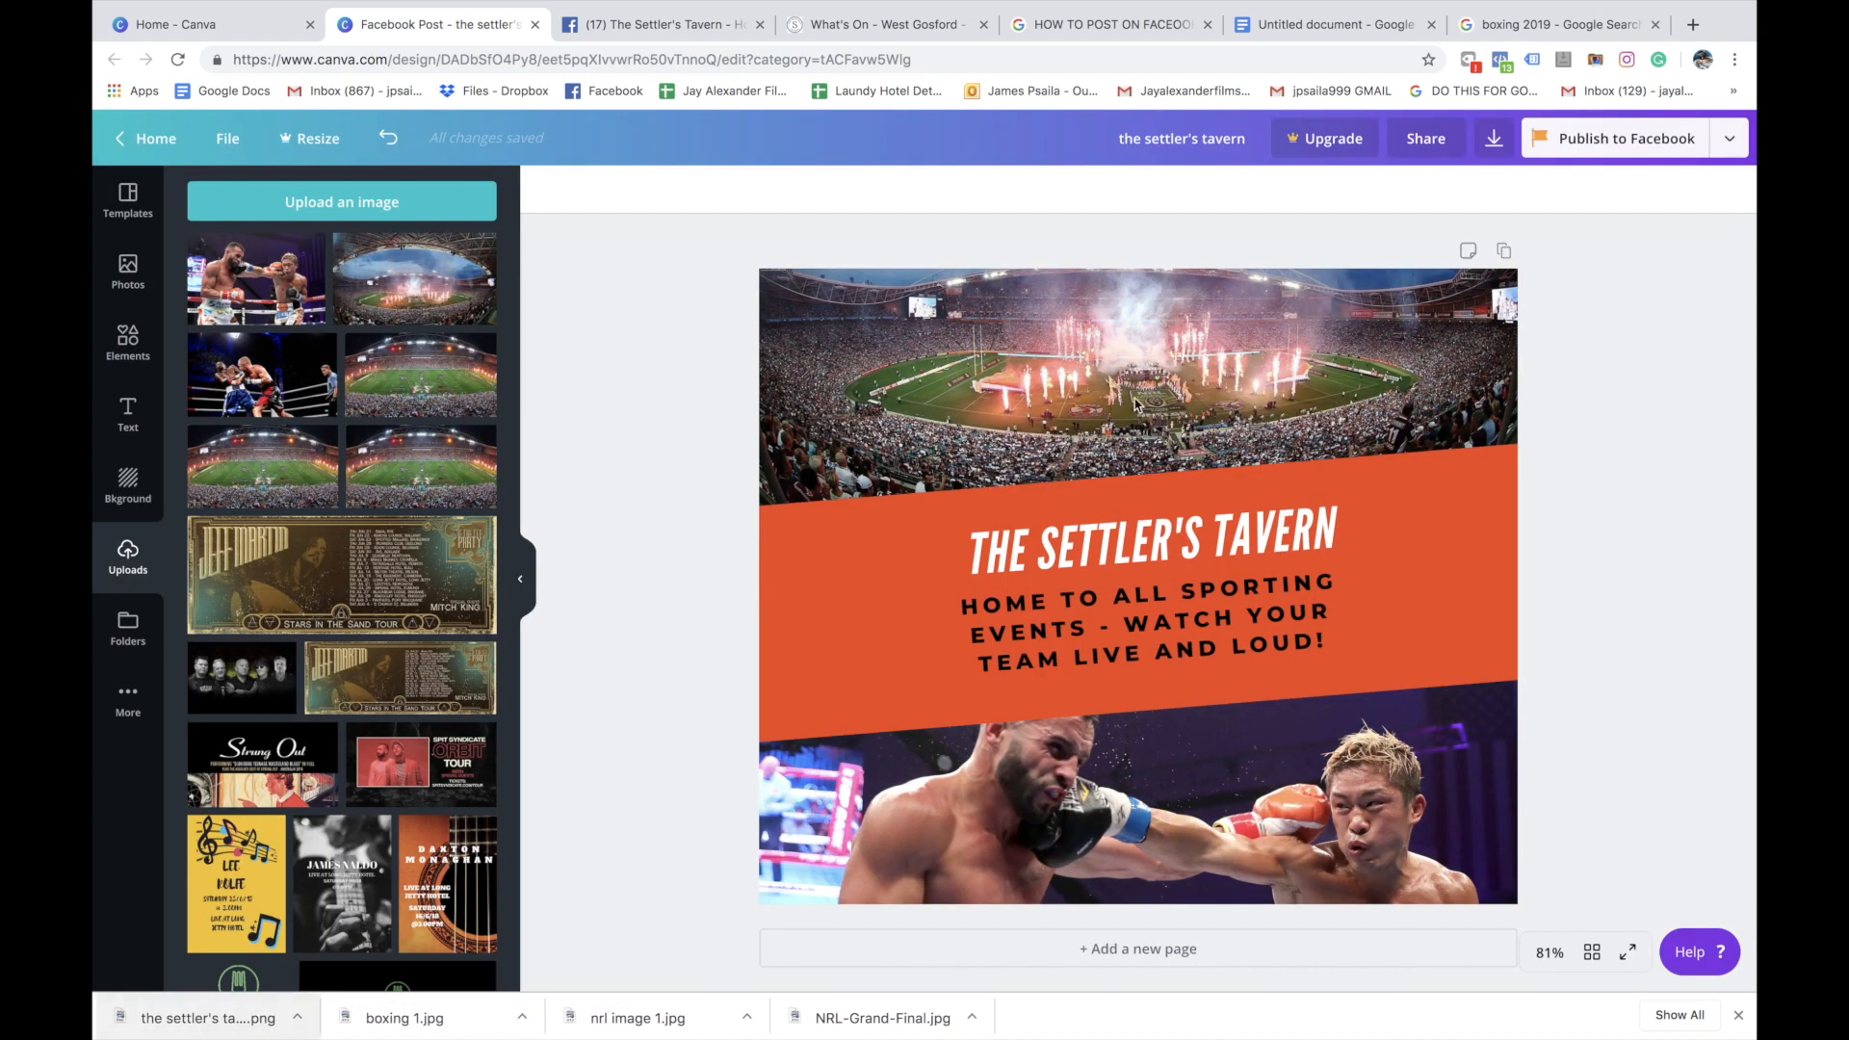
# Switch to the Google Docs outline and review the "Post Copy on Facebook" item
pyautogui.click(1327, 26)
pyautogui.click(816, 441)
pyautogui.moveTo(730, 466); pyautogui.dragTo(468, 464)
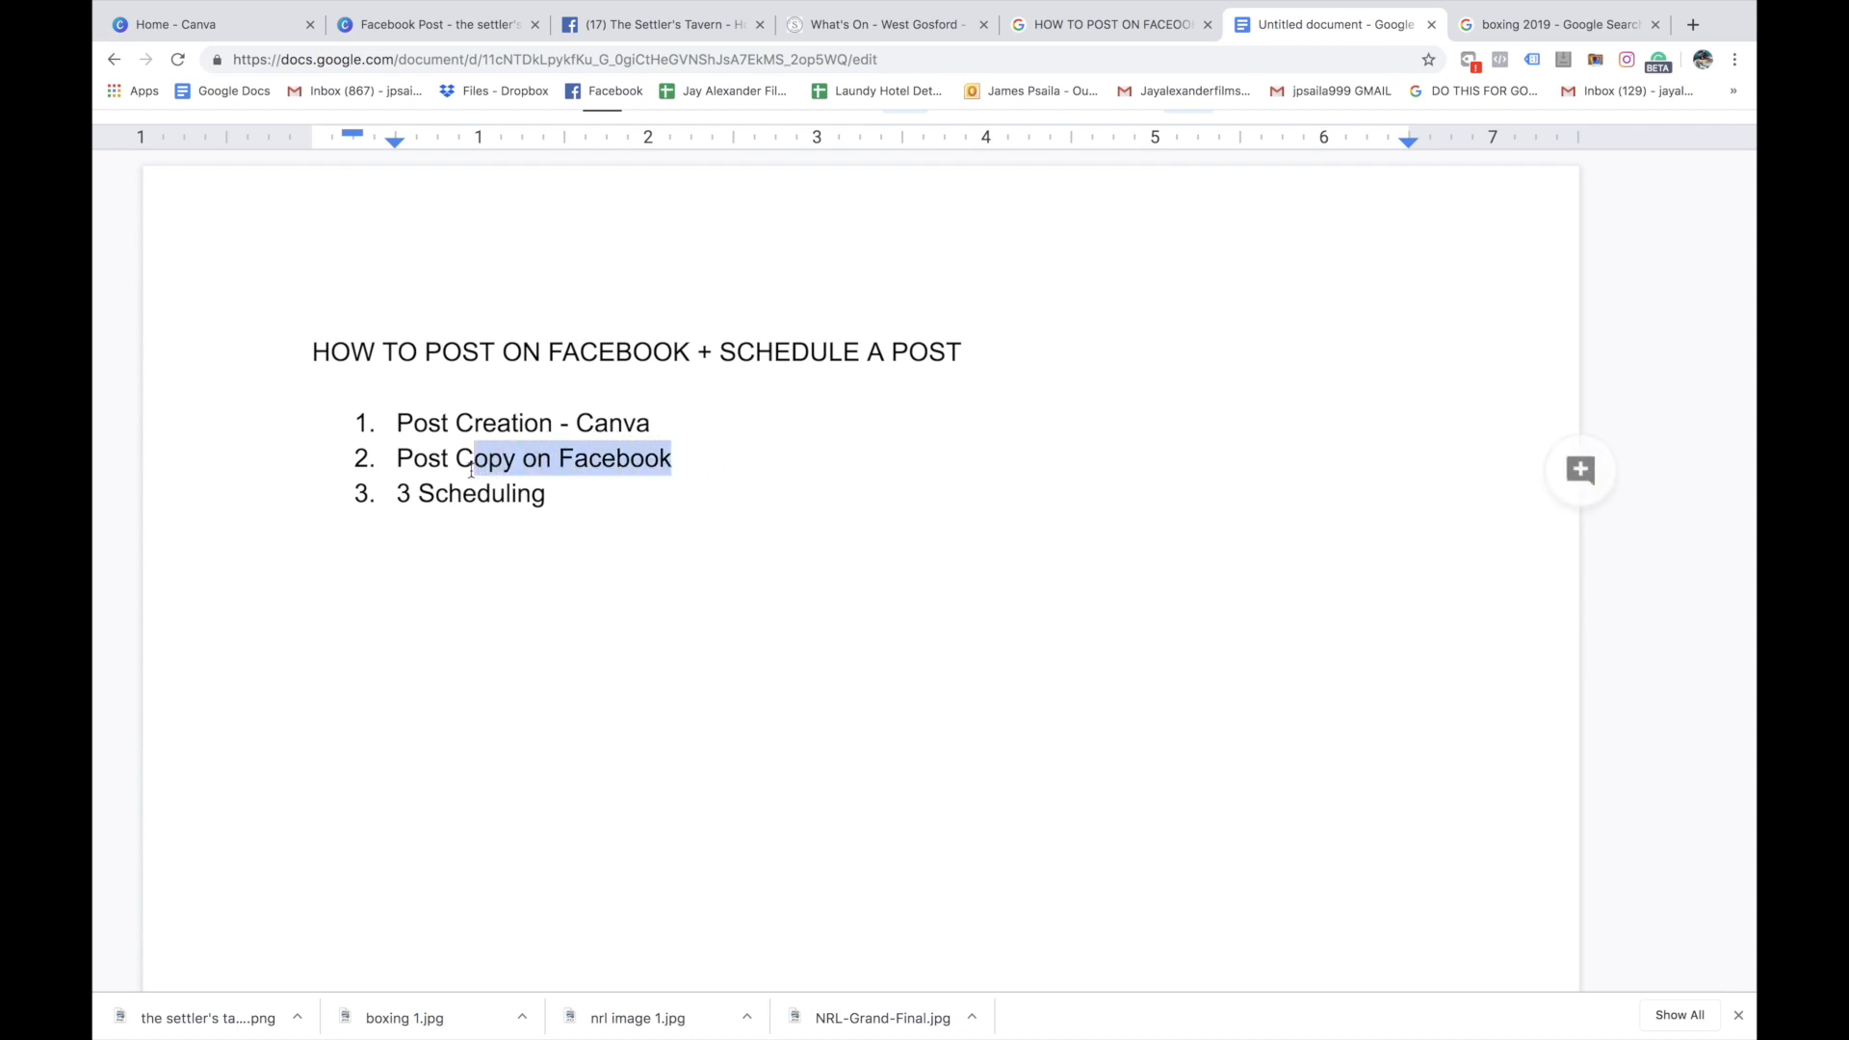
pyautogui.click(631, 462)
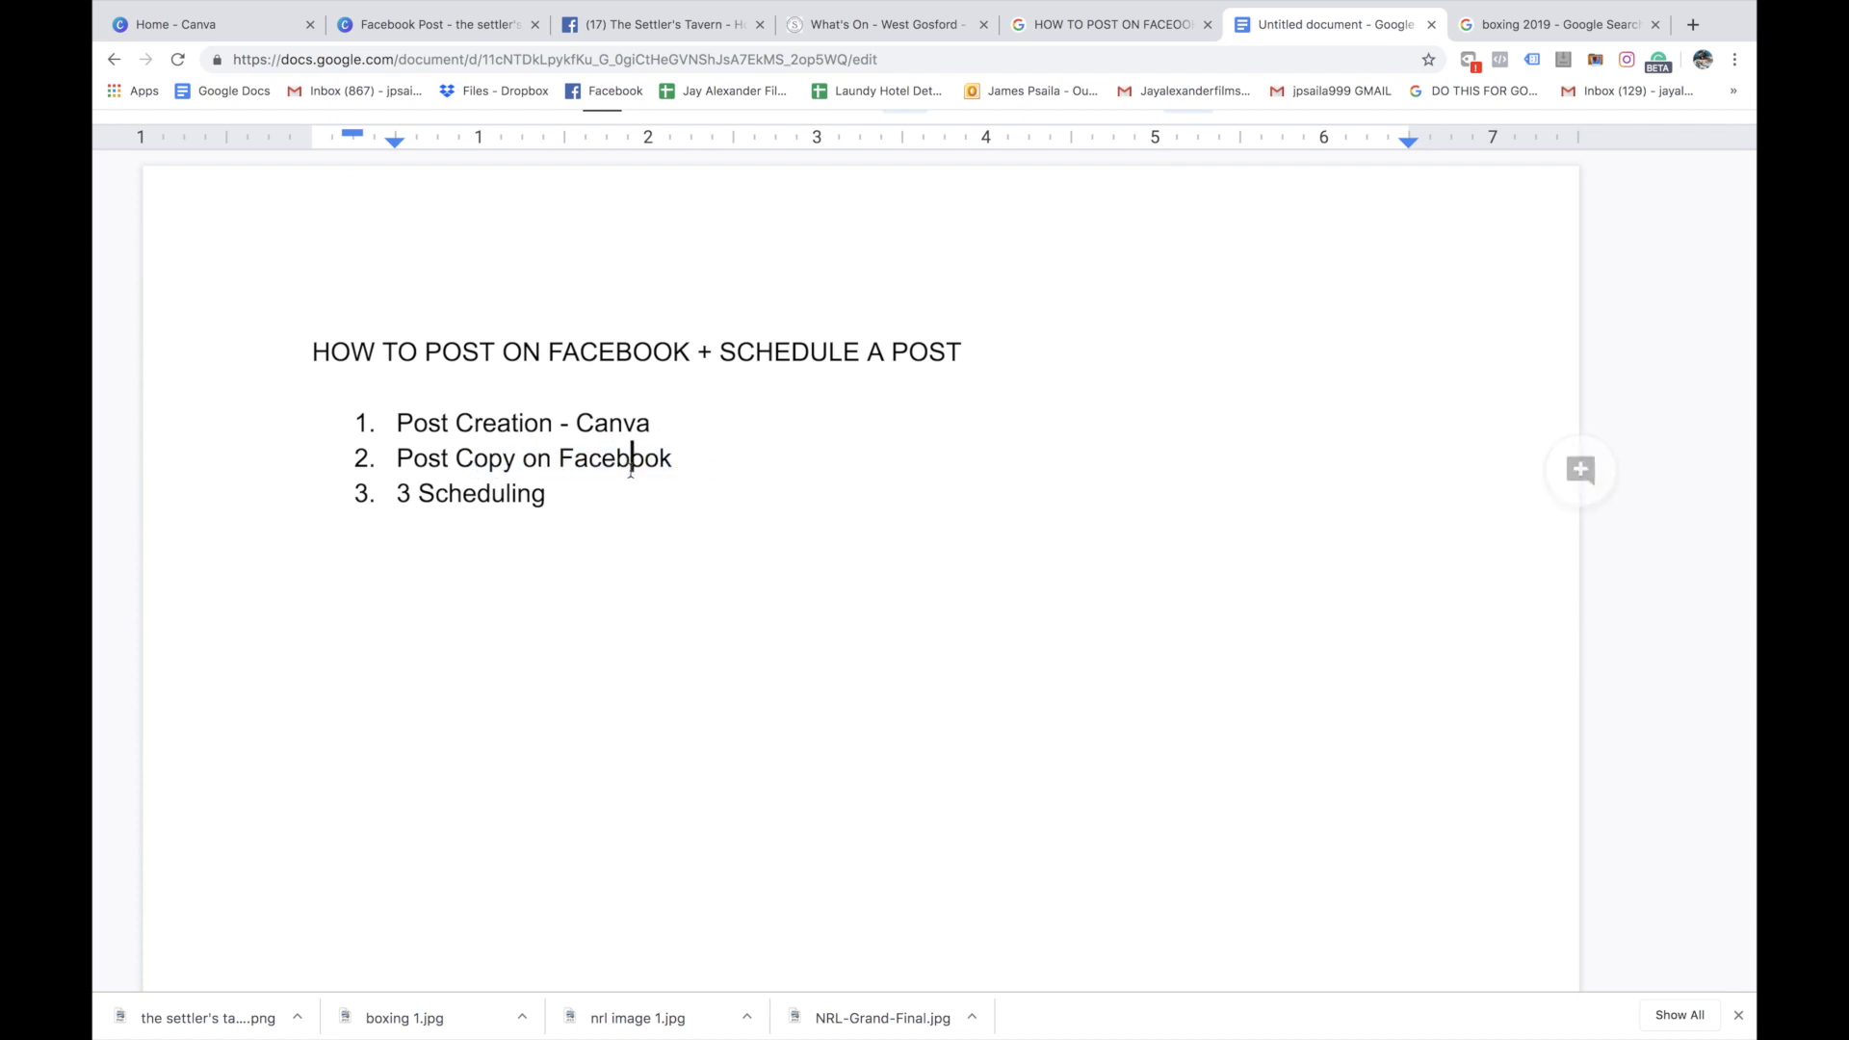
# Switch to The Settler's Tavern Facebook page and start a post with the headline "MAKE THE SETTLER'S YOUR SPORTING HOME"
pyautogui.click(646, 29)
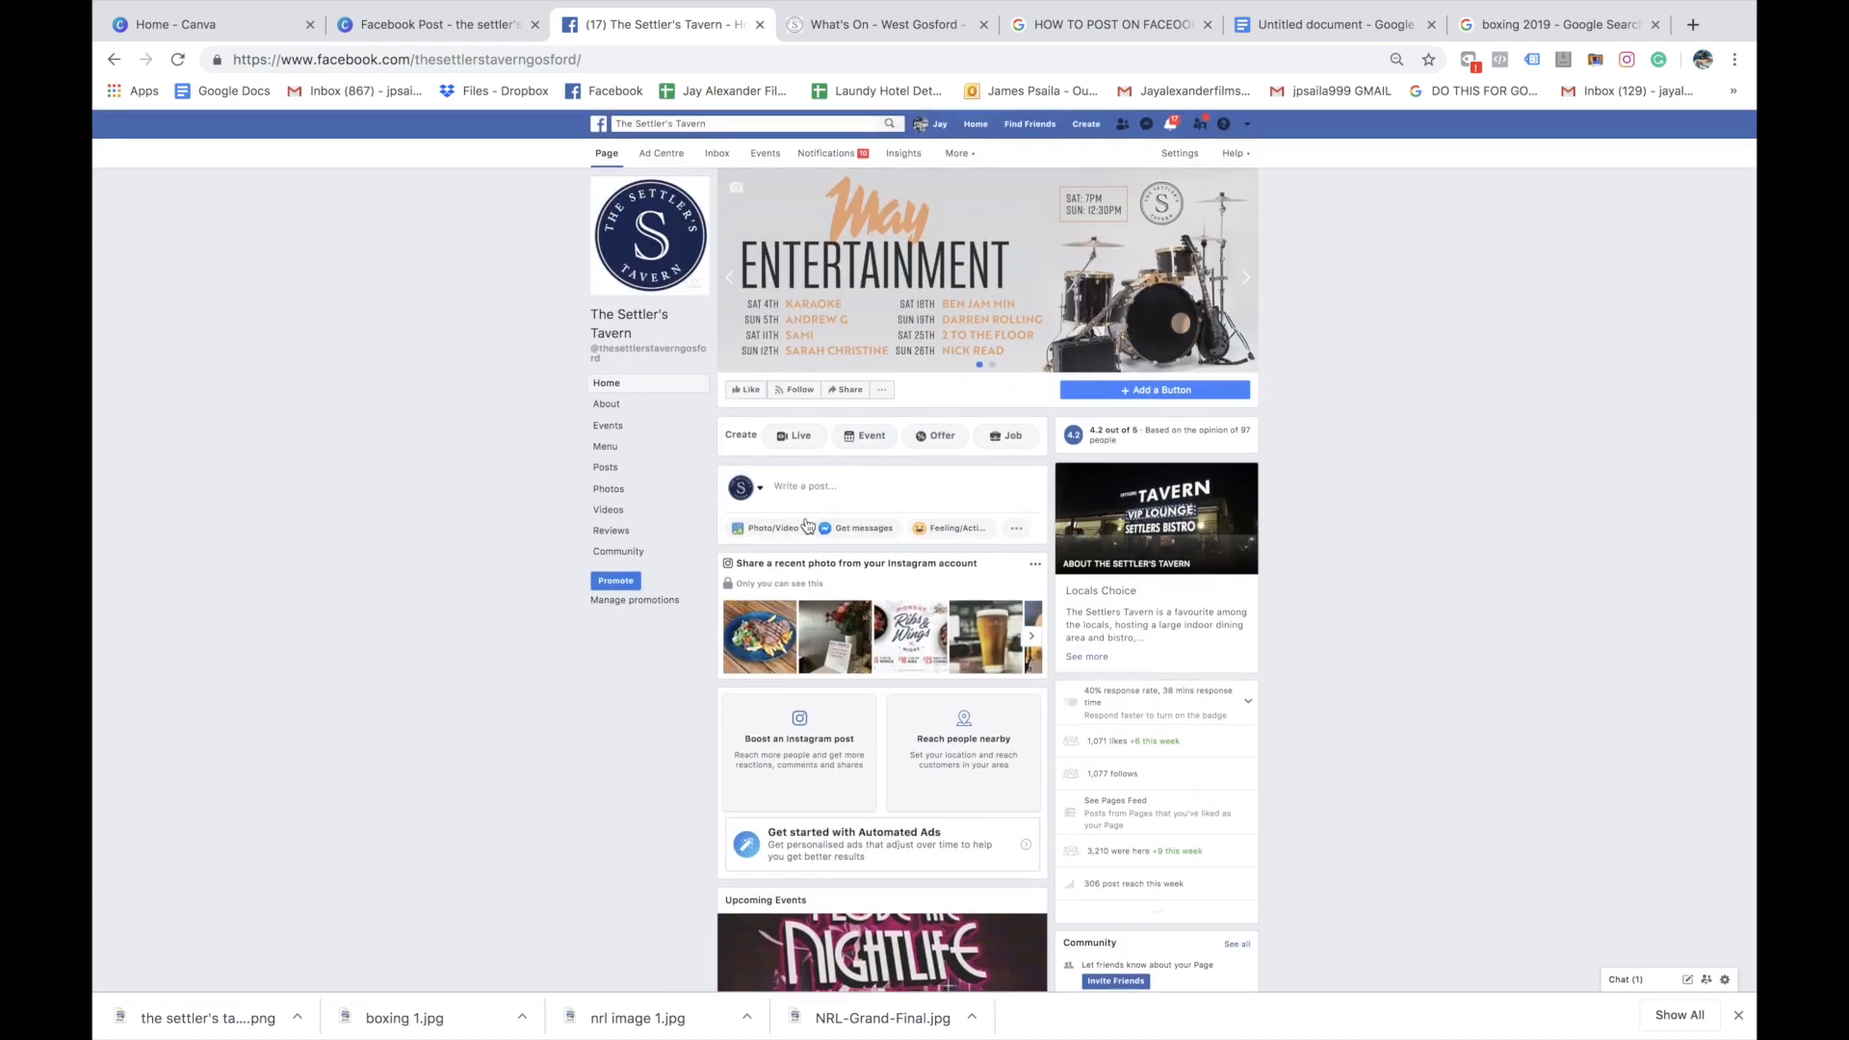
pyautogui.click(854, 498)
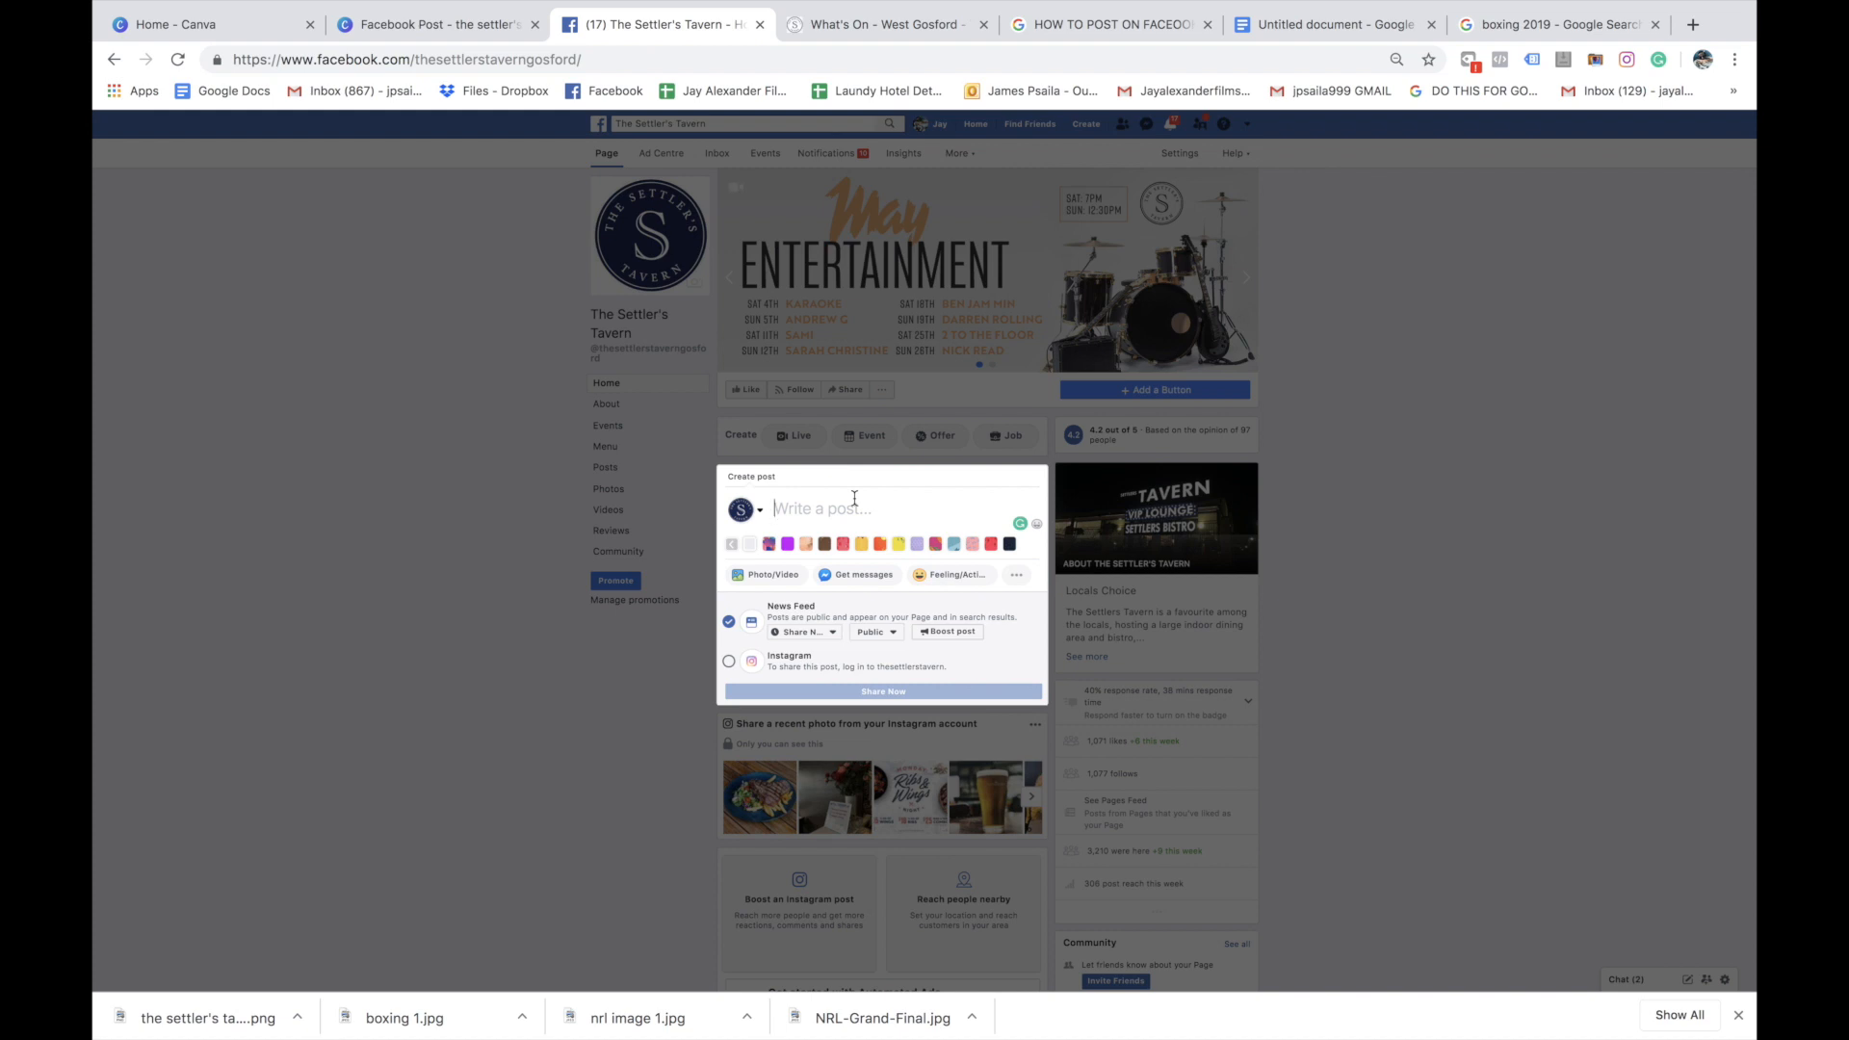
pyautogui.write('MAK')
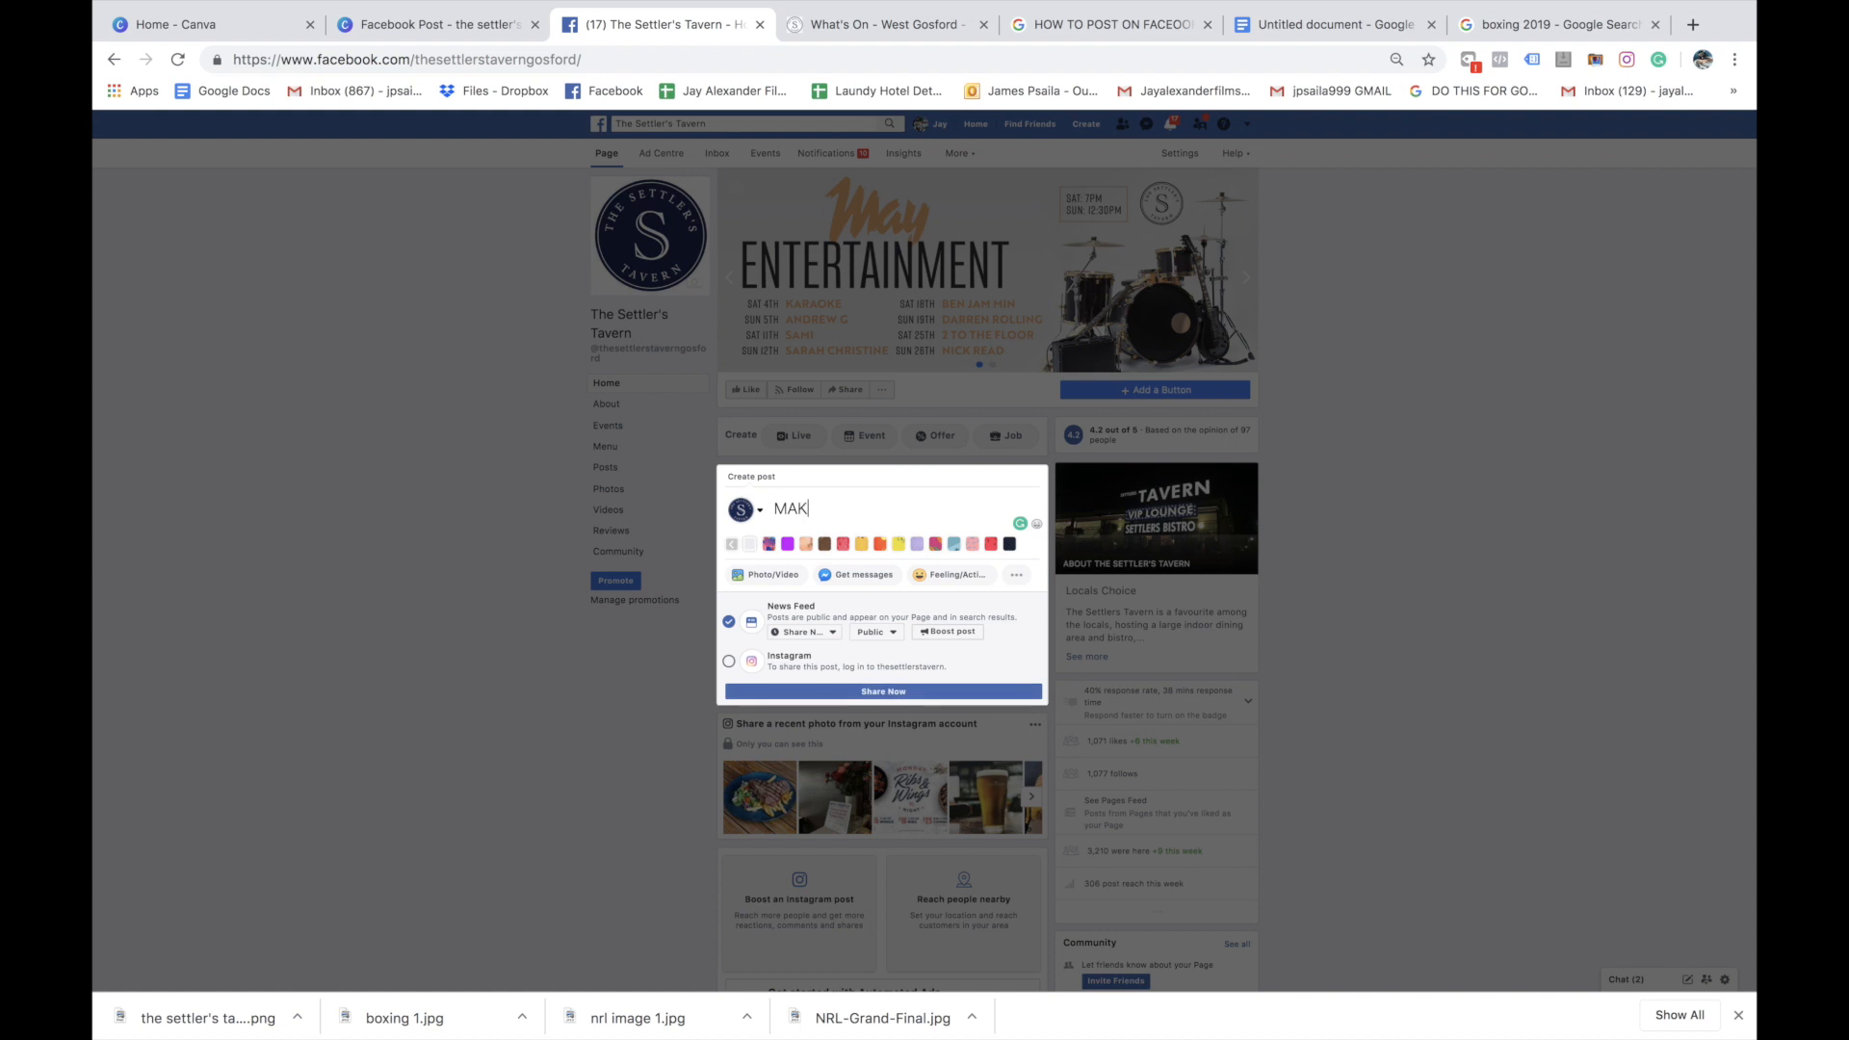
pyautogui.write("E THE SETTLER'S YOUR SPORTING HOME")
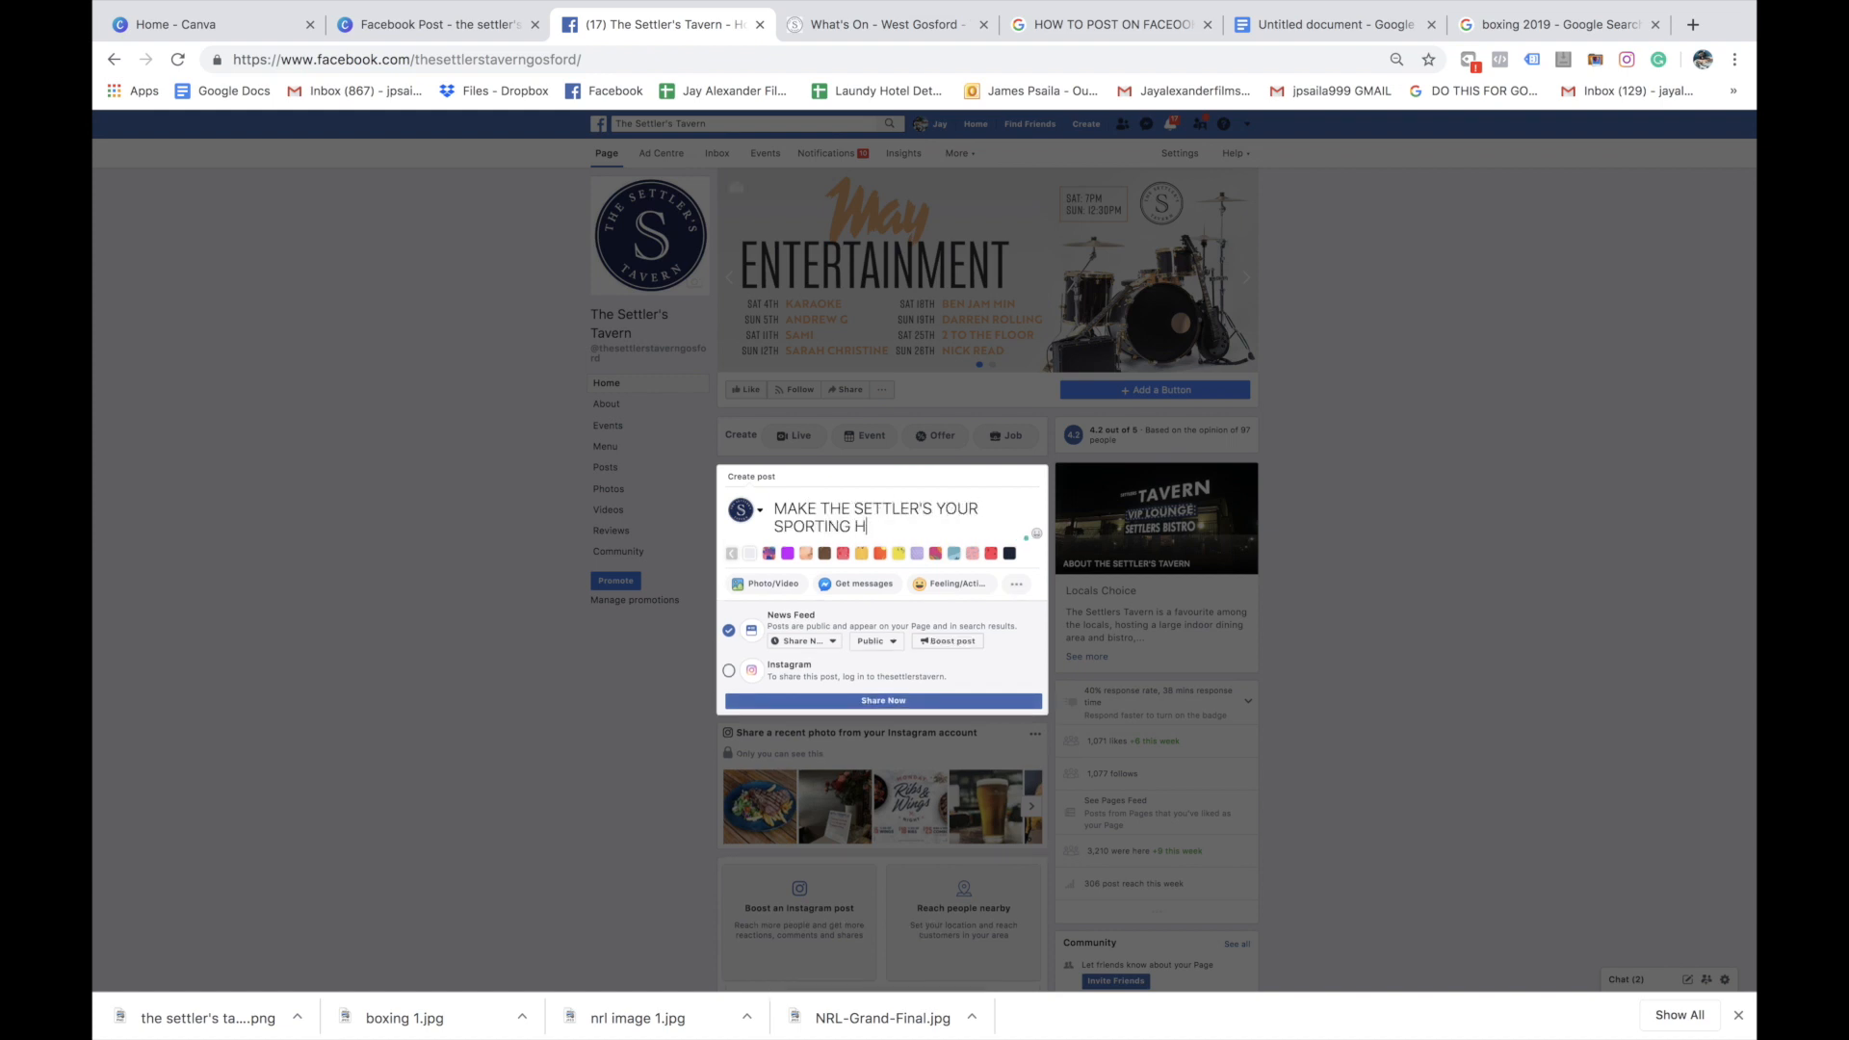
pyautogui.press('Return')
pyautogui.press('Return')
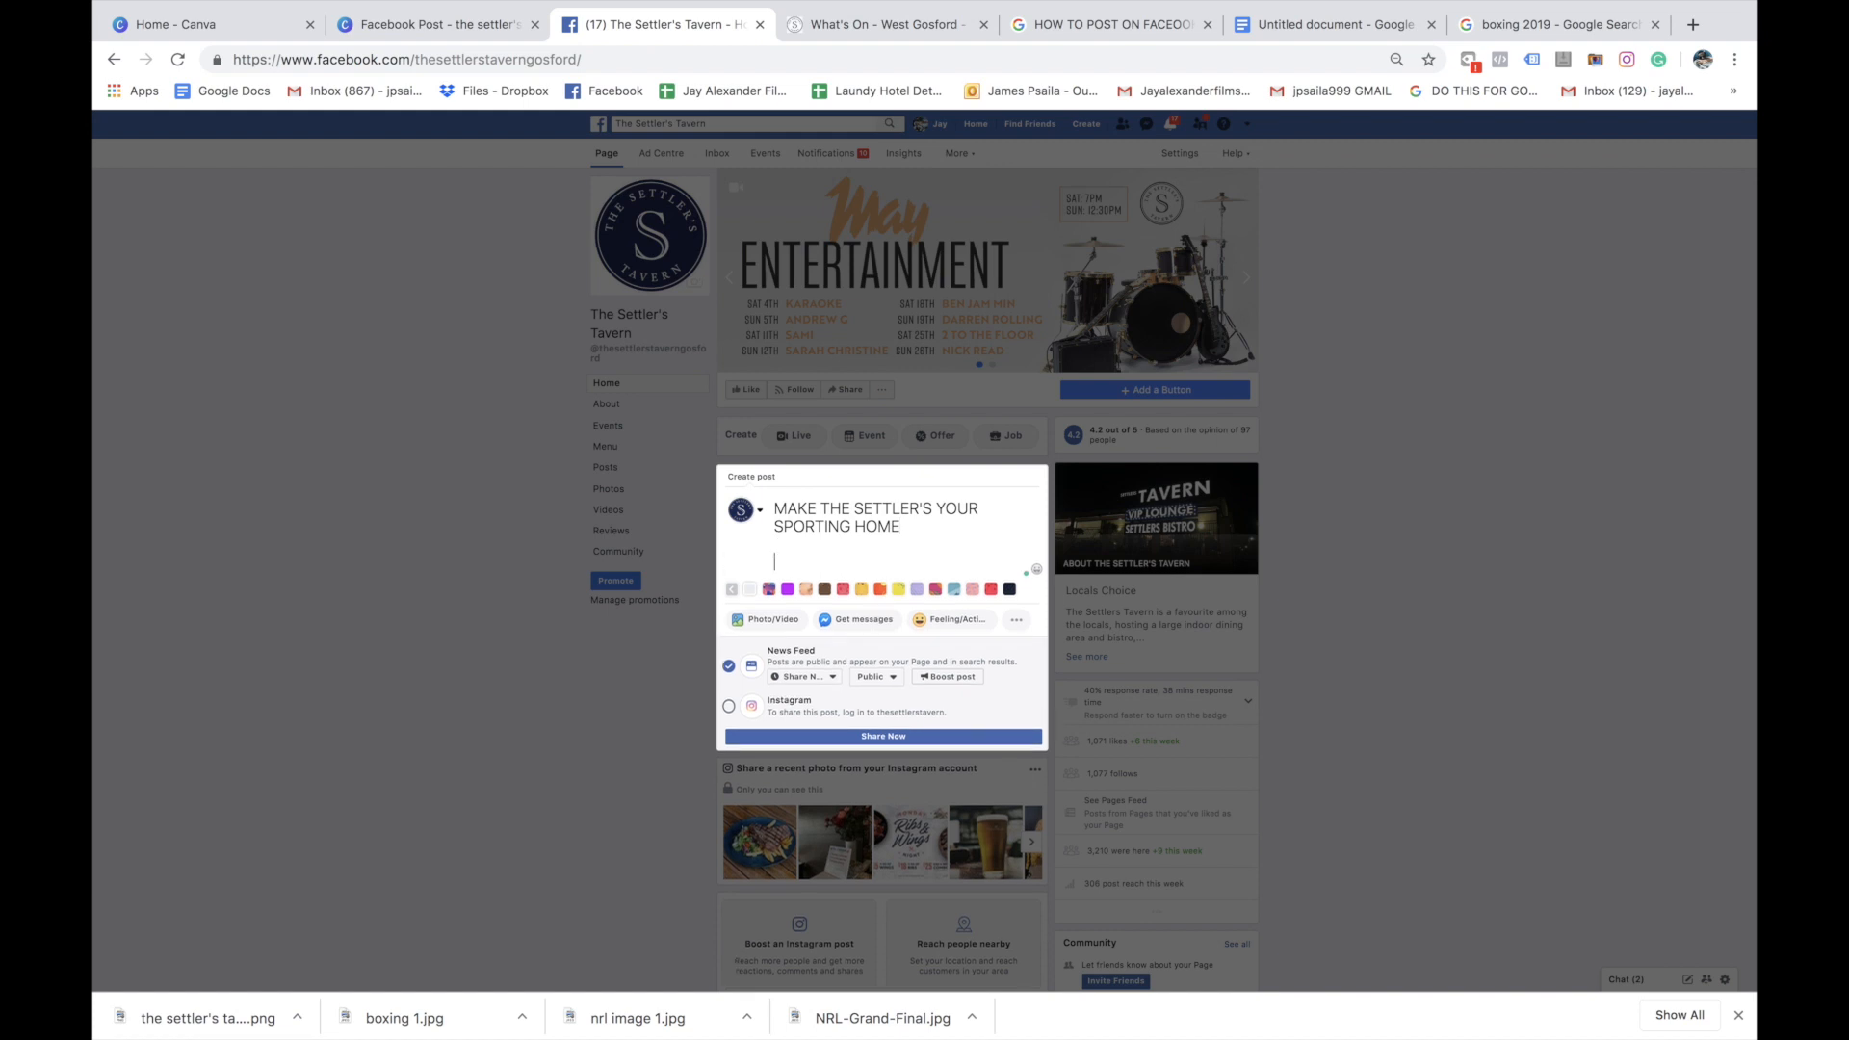
# Add the line "All major sporting events will be played LIVE AND LOUD" below the headline, correcting the spelling of "events"
pyautogui.write('All major sporting eve')
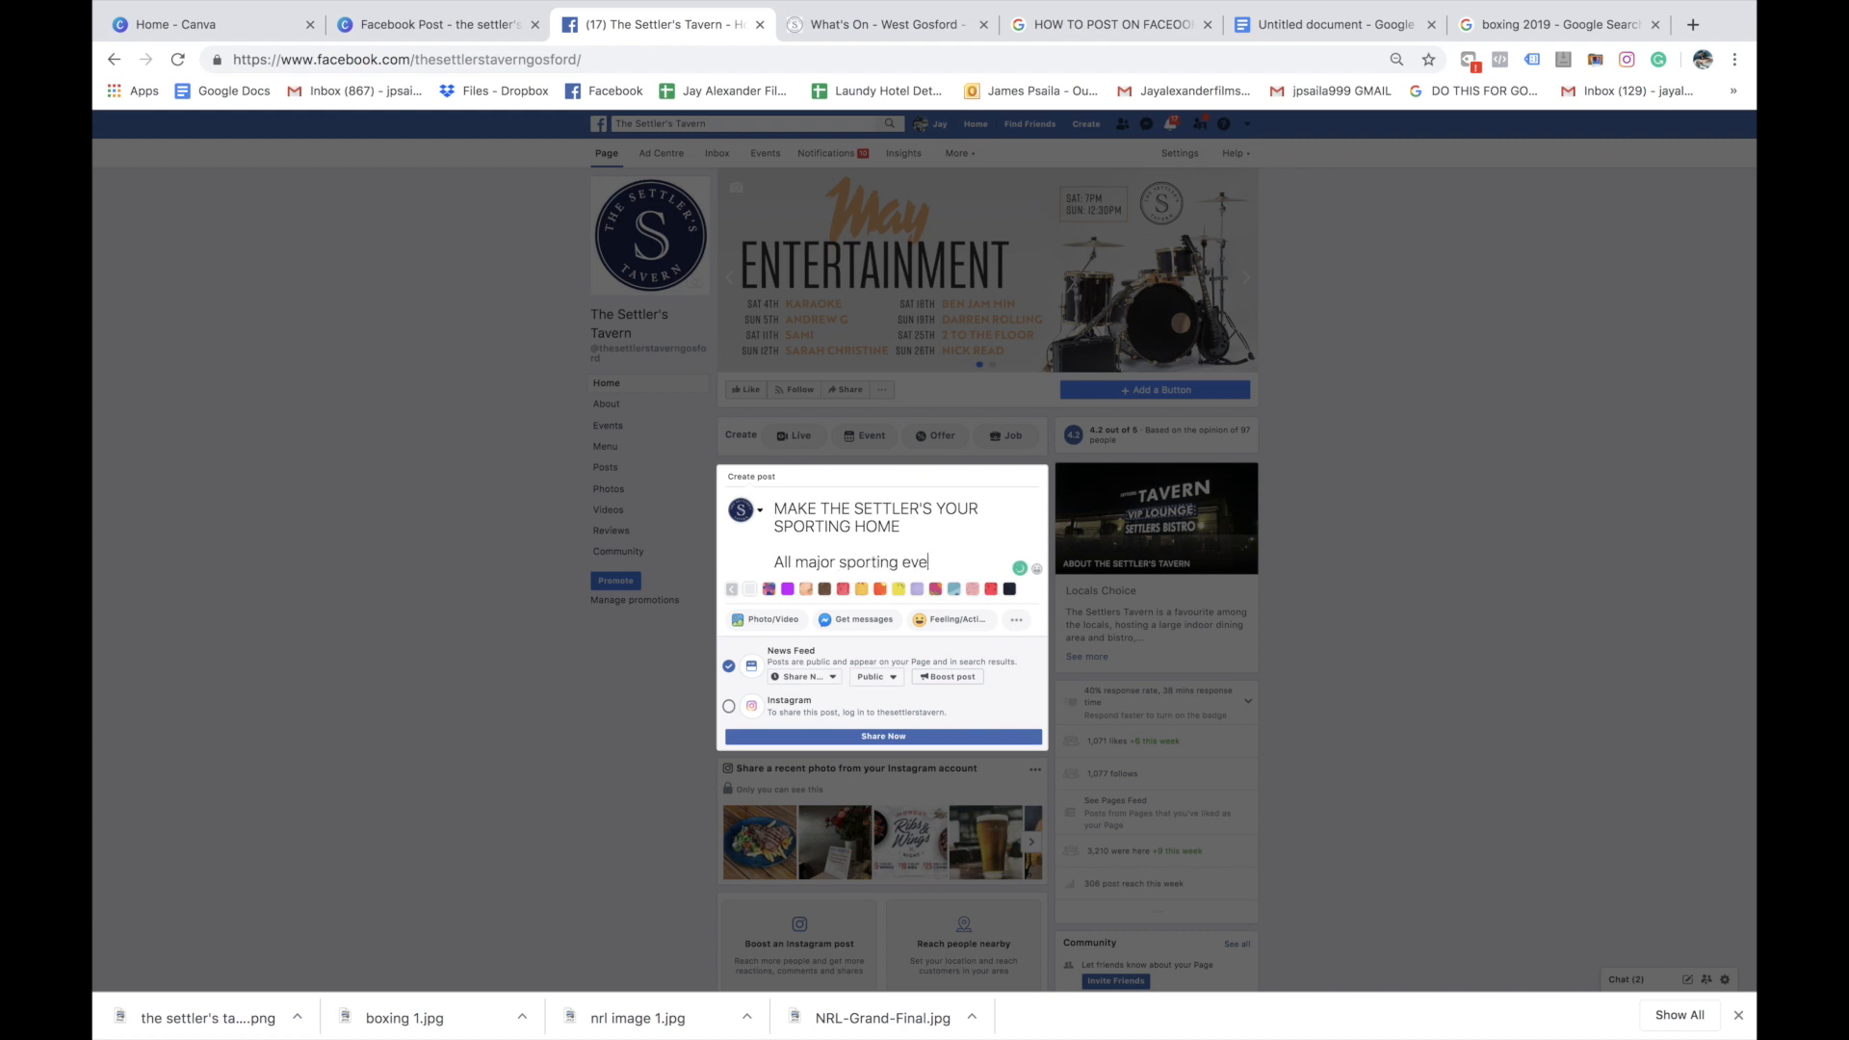
pyautogui.write('nnts will be played')
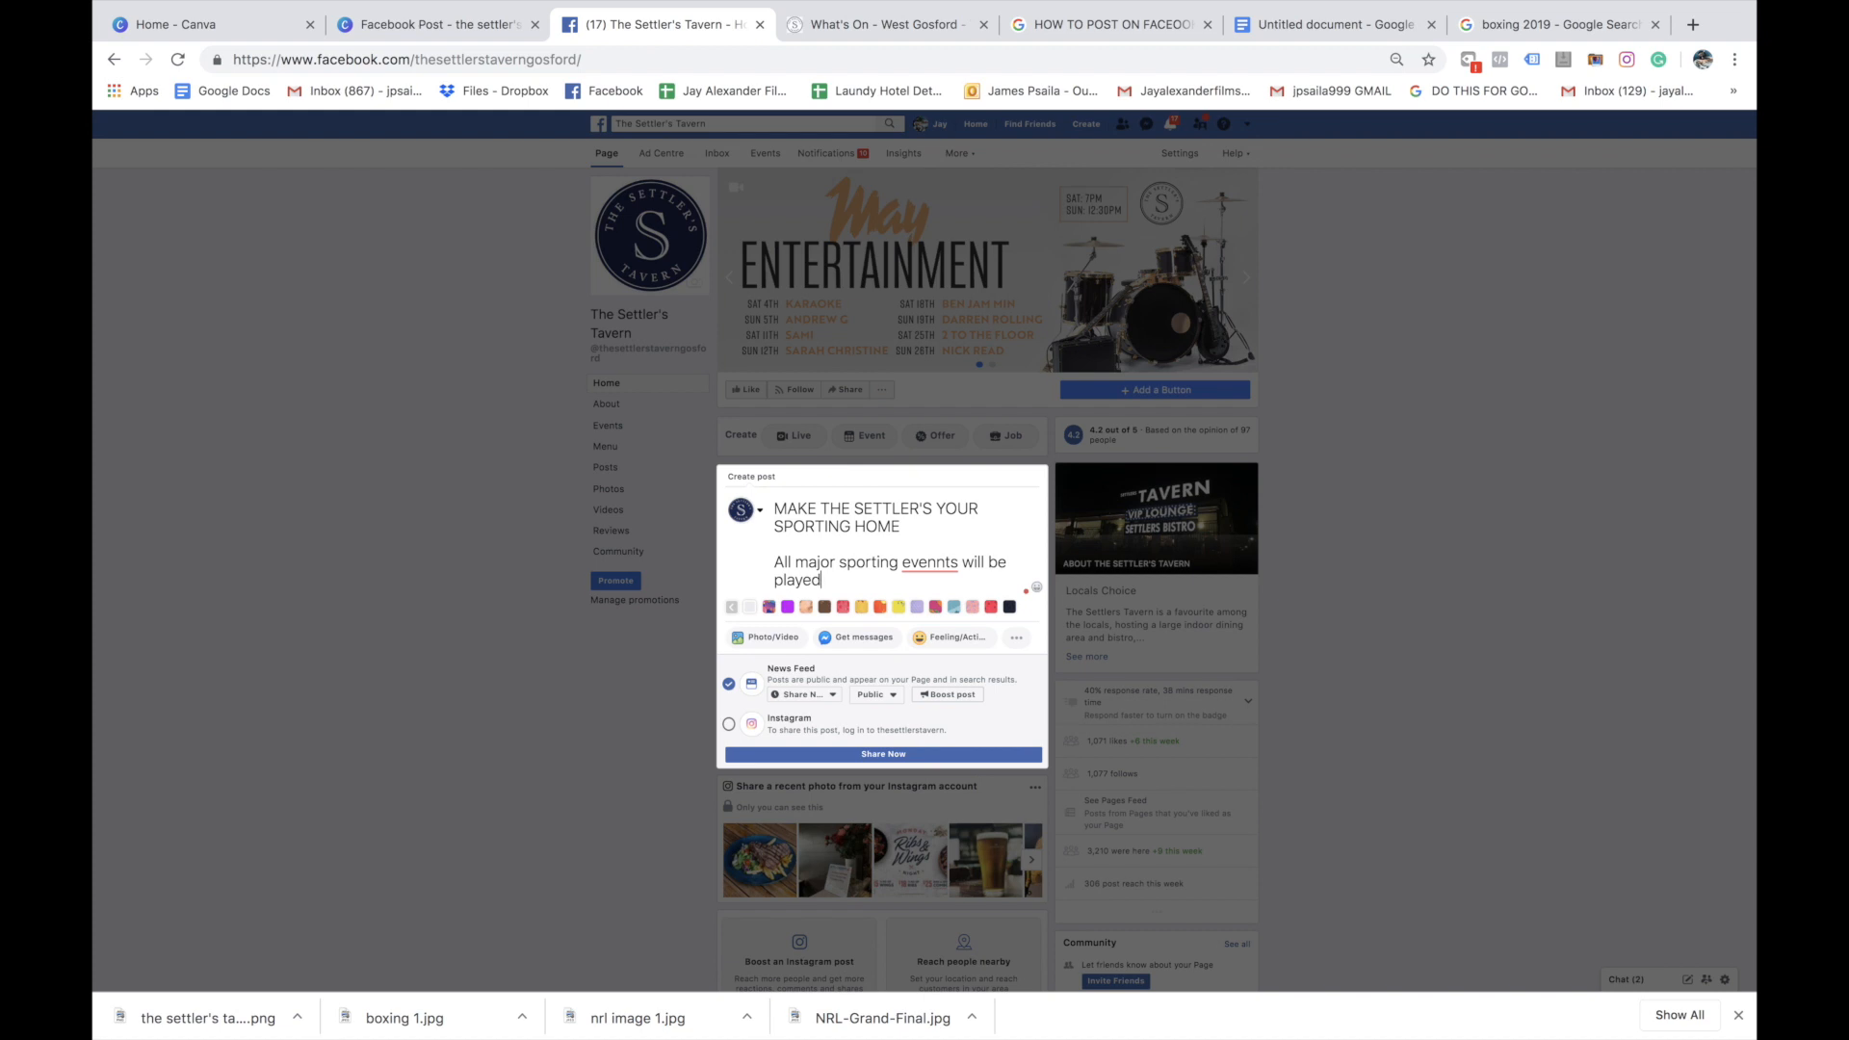
pyautogui.write(' LIVE AND LOUD')
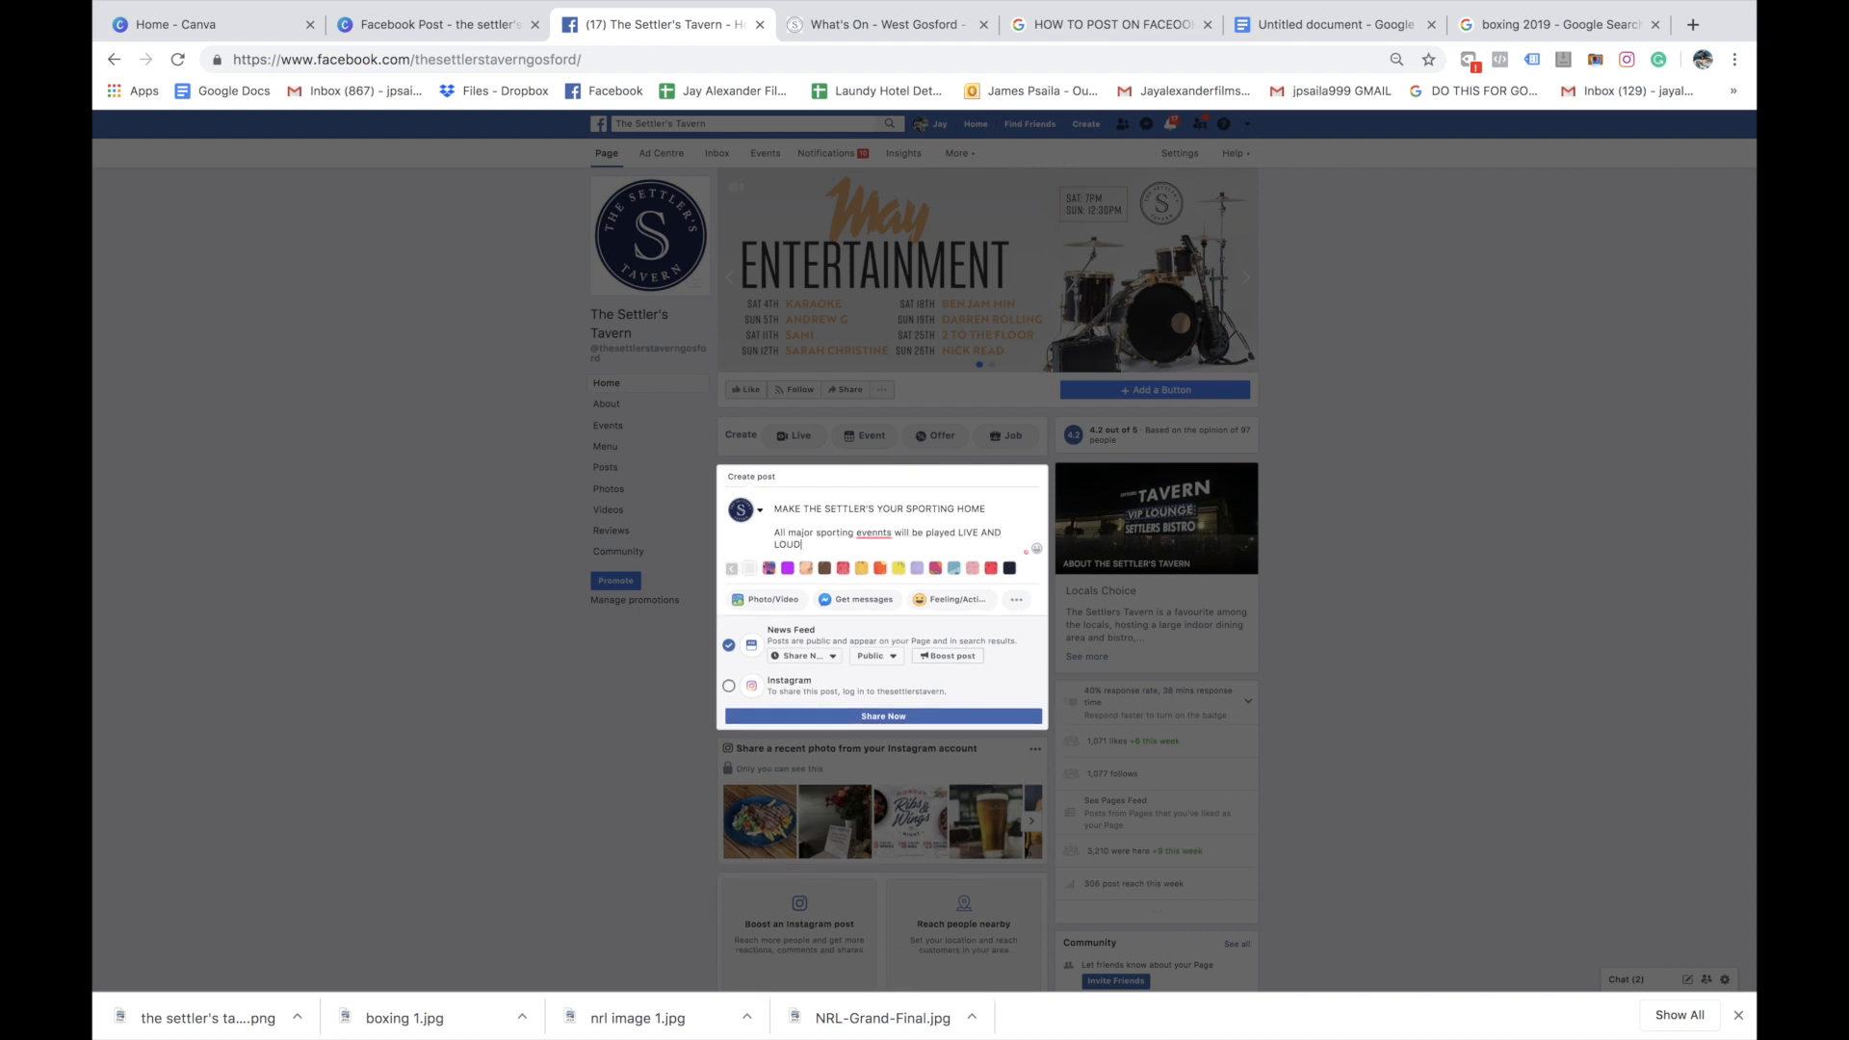
pyautogui.rightClick(879, 534)
pyautogui.click(871, 552)
pyautogui.click(874, 553)
# Add a paragraph reading "Stay up to date with our facebook for the latest promotions and events"
pyautogui.press('Return')
pyautogui.press('Return')
pyautogui.write('Stay up to date with our facebook for the latest oromotions and')
pyautogui.press('BackSpace')
pyautogui.press('BackSpace')
pyautogui.press('BackSpace')
pyautogui.press('BackSpace')
pyautogui.press('BackSpace')
pyautogui.press('BackSpace')
pyautogui.press('BackSpace')
pyautogui.press('BackSpace')
pyautogui.press('BackSpace')
pyautogui.press('BackSpace')
pyautogui.press('BackSpace')
pyautogui.press('BackSpace')
pyautogui.press('BackSpace')
pyautogui.write('promotions and events')
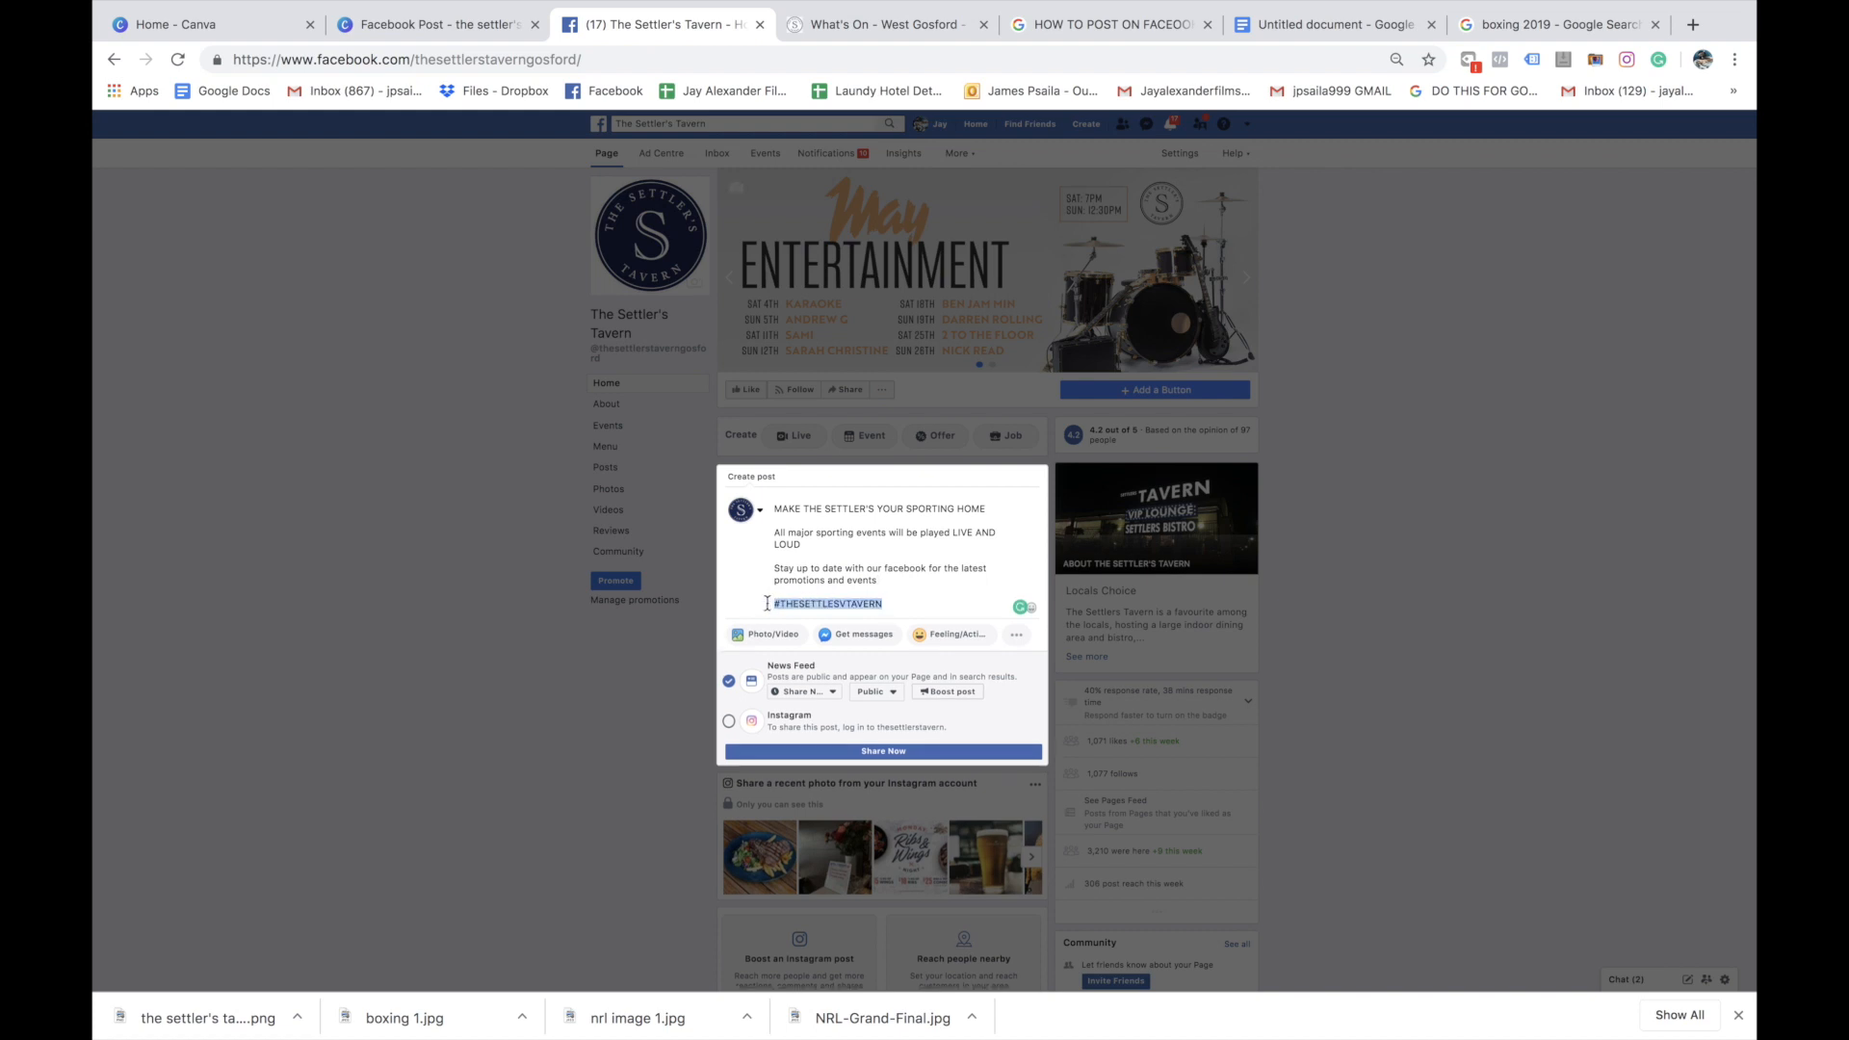
# Replace the misspelled hashtag at the end of the post with #THESETTLERSTAVERN
pyautogui.press('BackSpace')
pyautogui.write('#THESETTLERSTAVERN')
# Insert a fire emoji at the end of the post's headline
pyautogui.click(995, 509)
pyautogui.click(1018, 634)
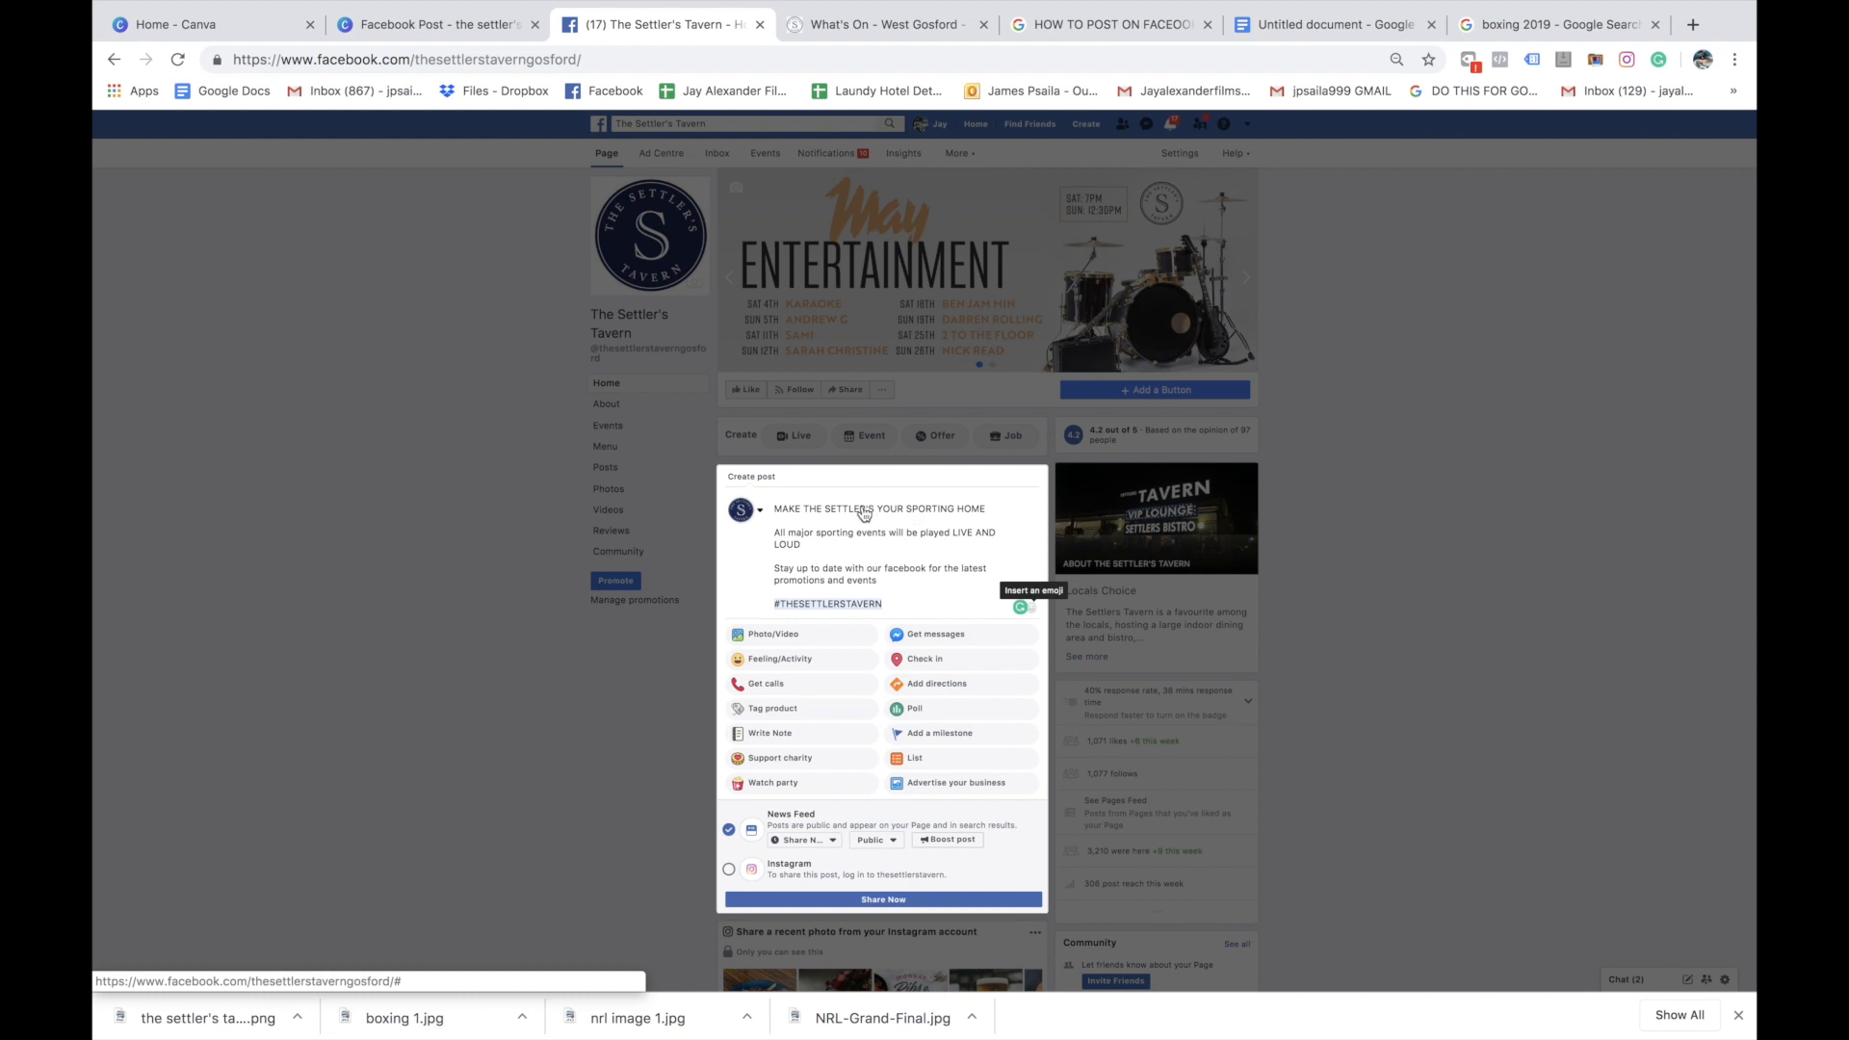
pyautogui.click(1031, 606)
pyautogui.click(1010, 653)
pyautogui.click(948, 578)
# Insert football and boxing glove emojis after "LOUD" and a red exclamation mark emoji after "promotions and events"
pyautogui.click(871, 544)
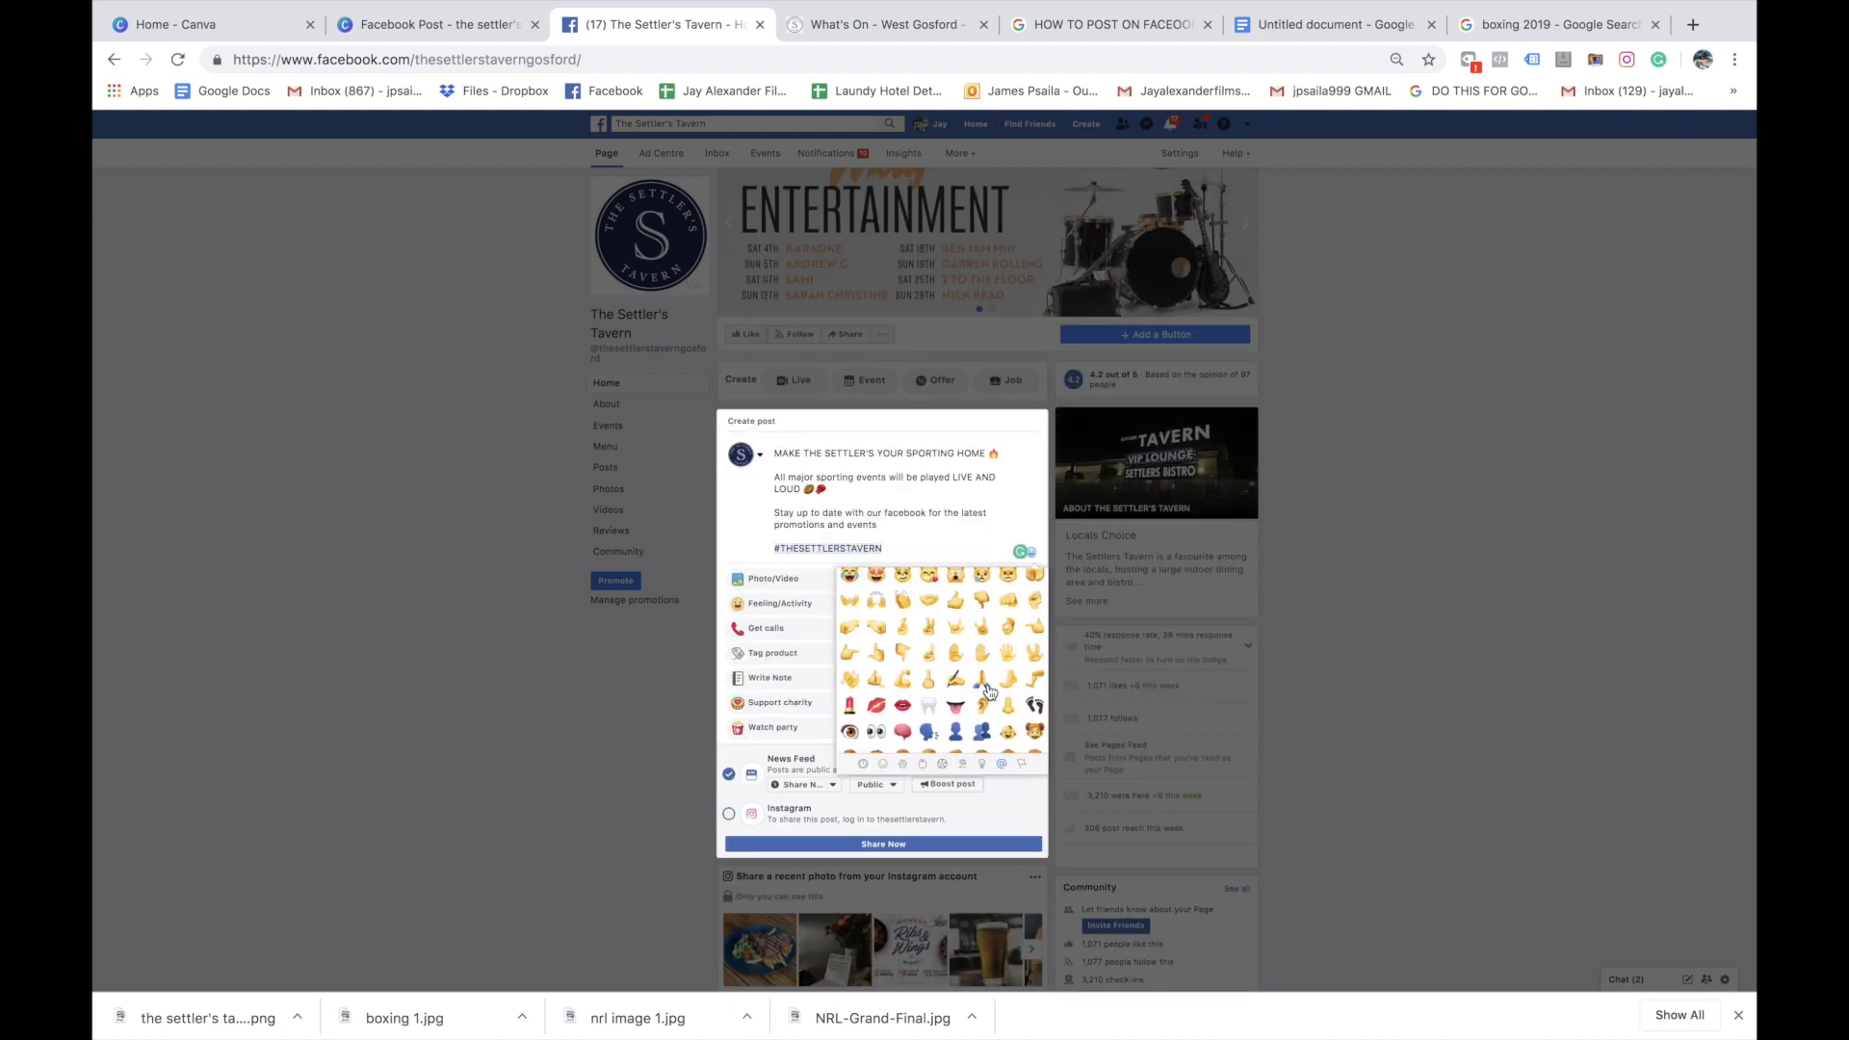
pyautogui.scroll(-20, 984, 691)
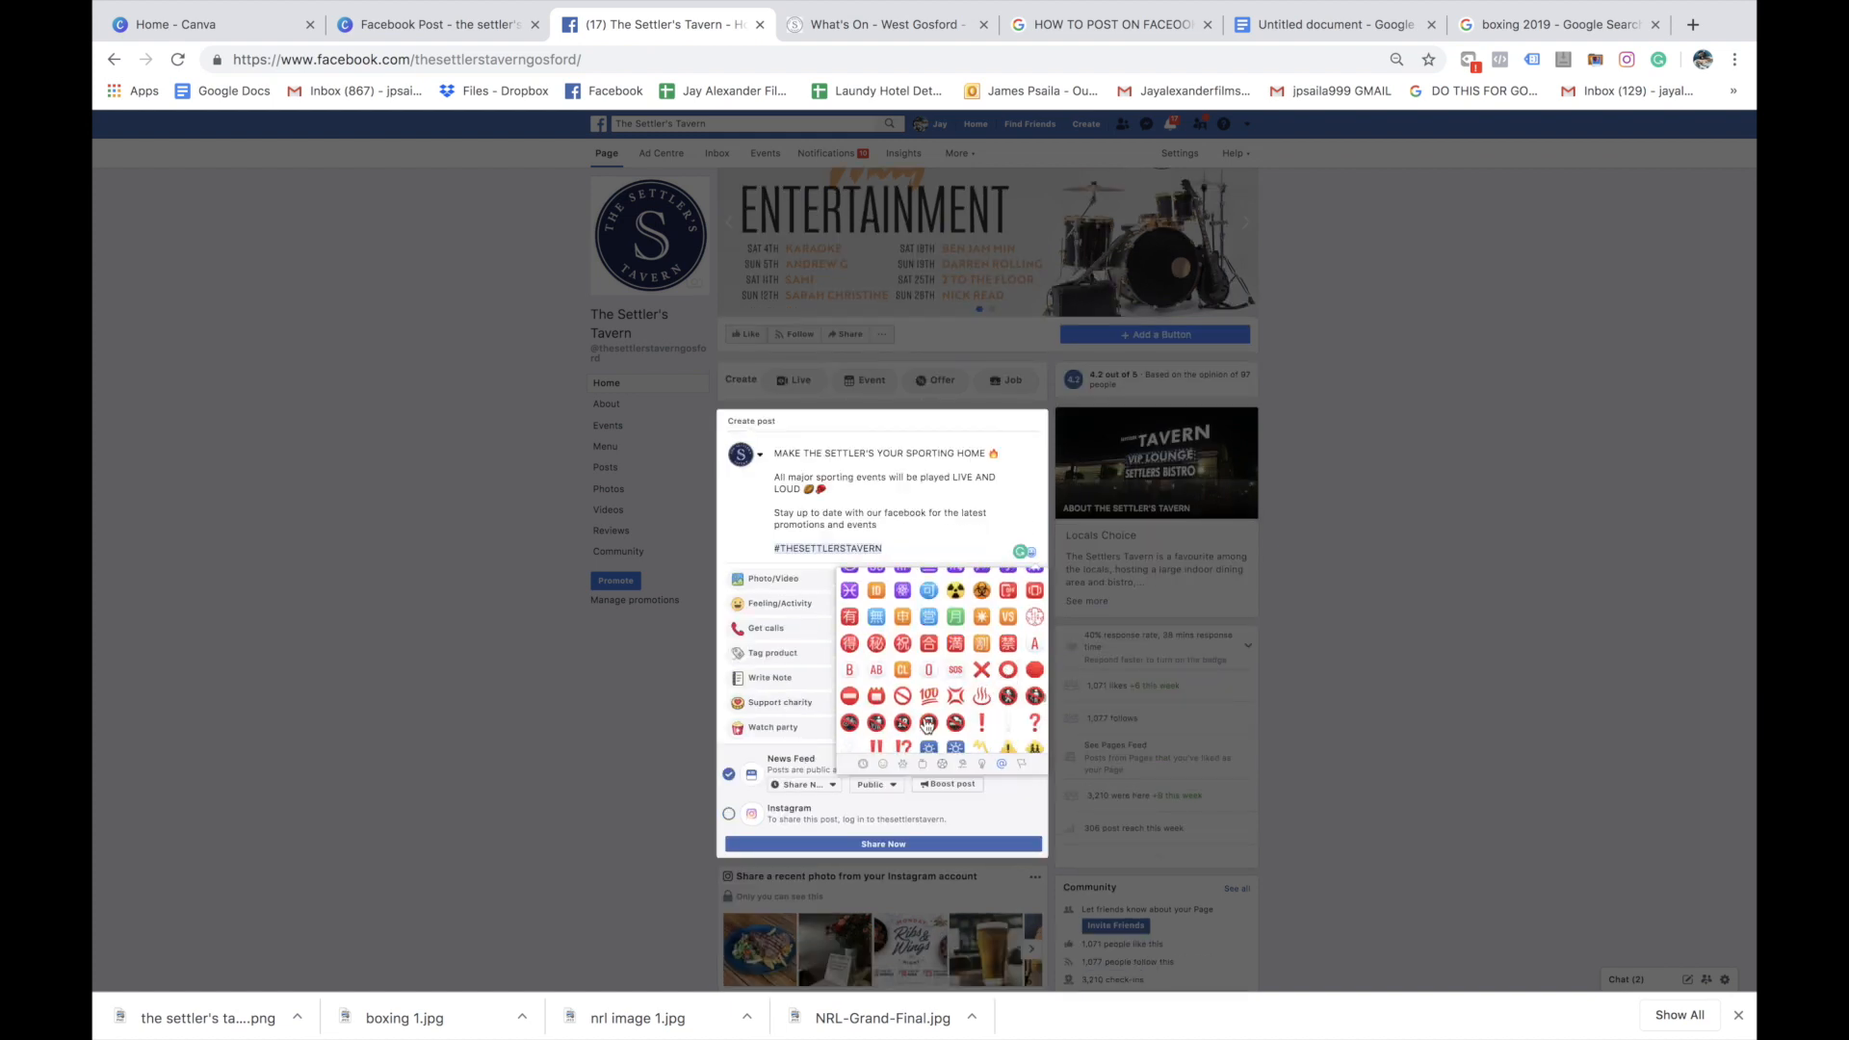
pyautogui.click(981, 722)
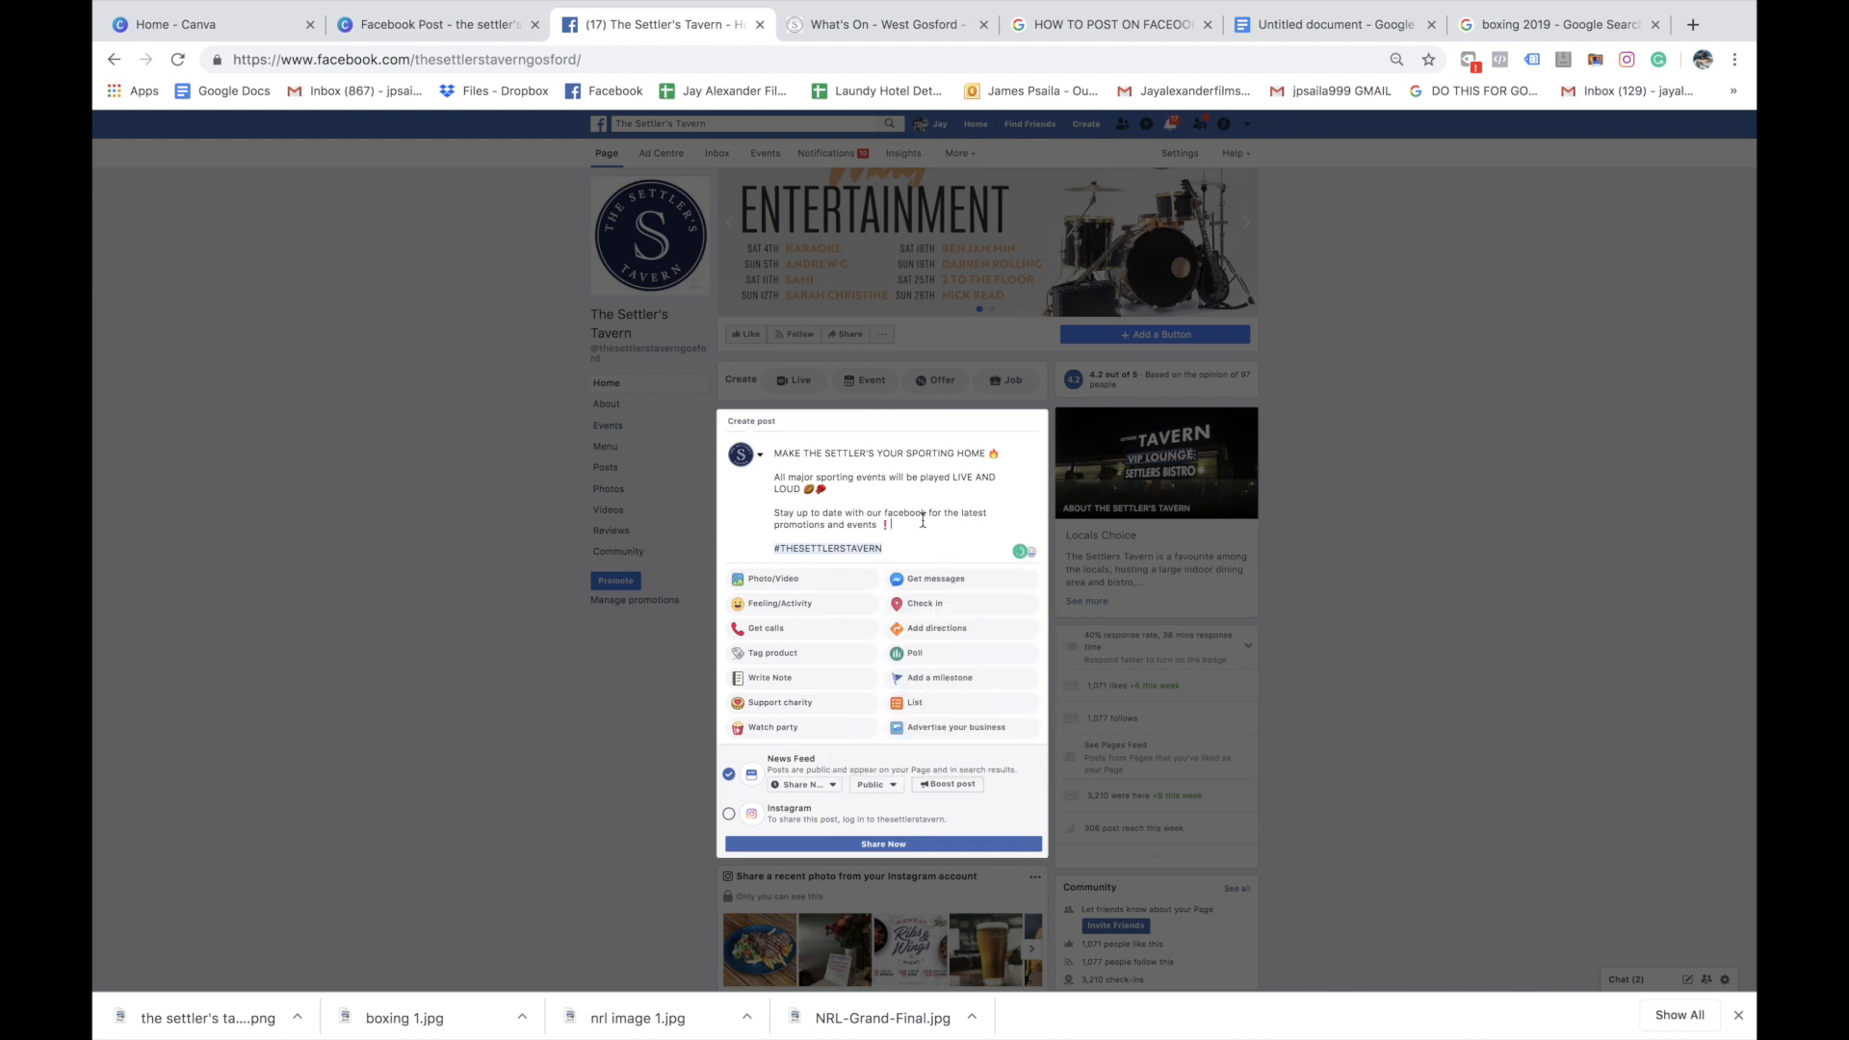
# Attach the downloaded Settler's Tavern PNG to the post and check in at The Settler's Tavern in Gosford
pyautogui.scroll(-1, 866, 539)
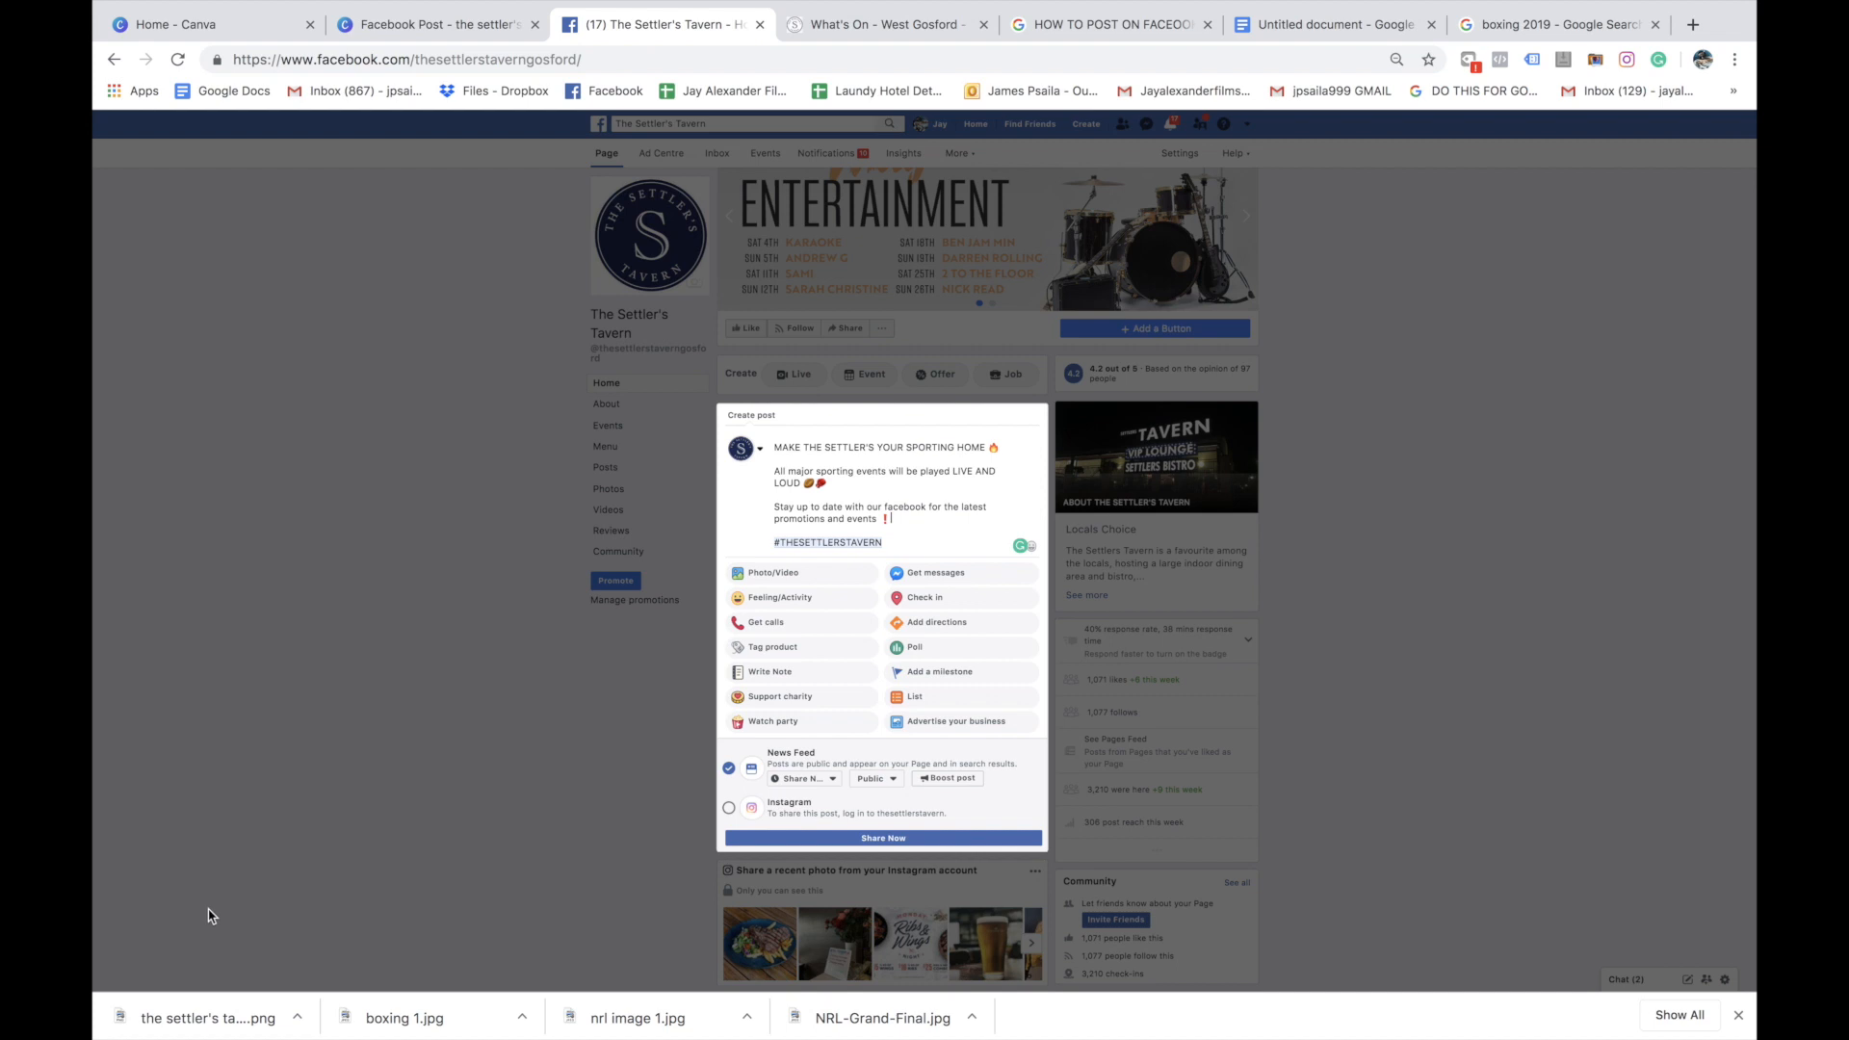
pyautogui.moveTo(234, 1026); pyautogui.dragTo(857, 510)
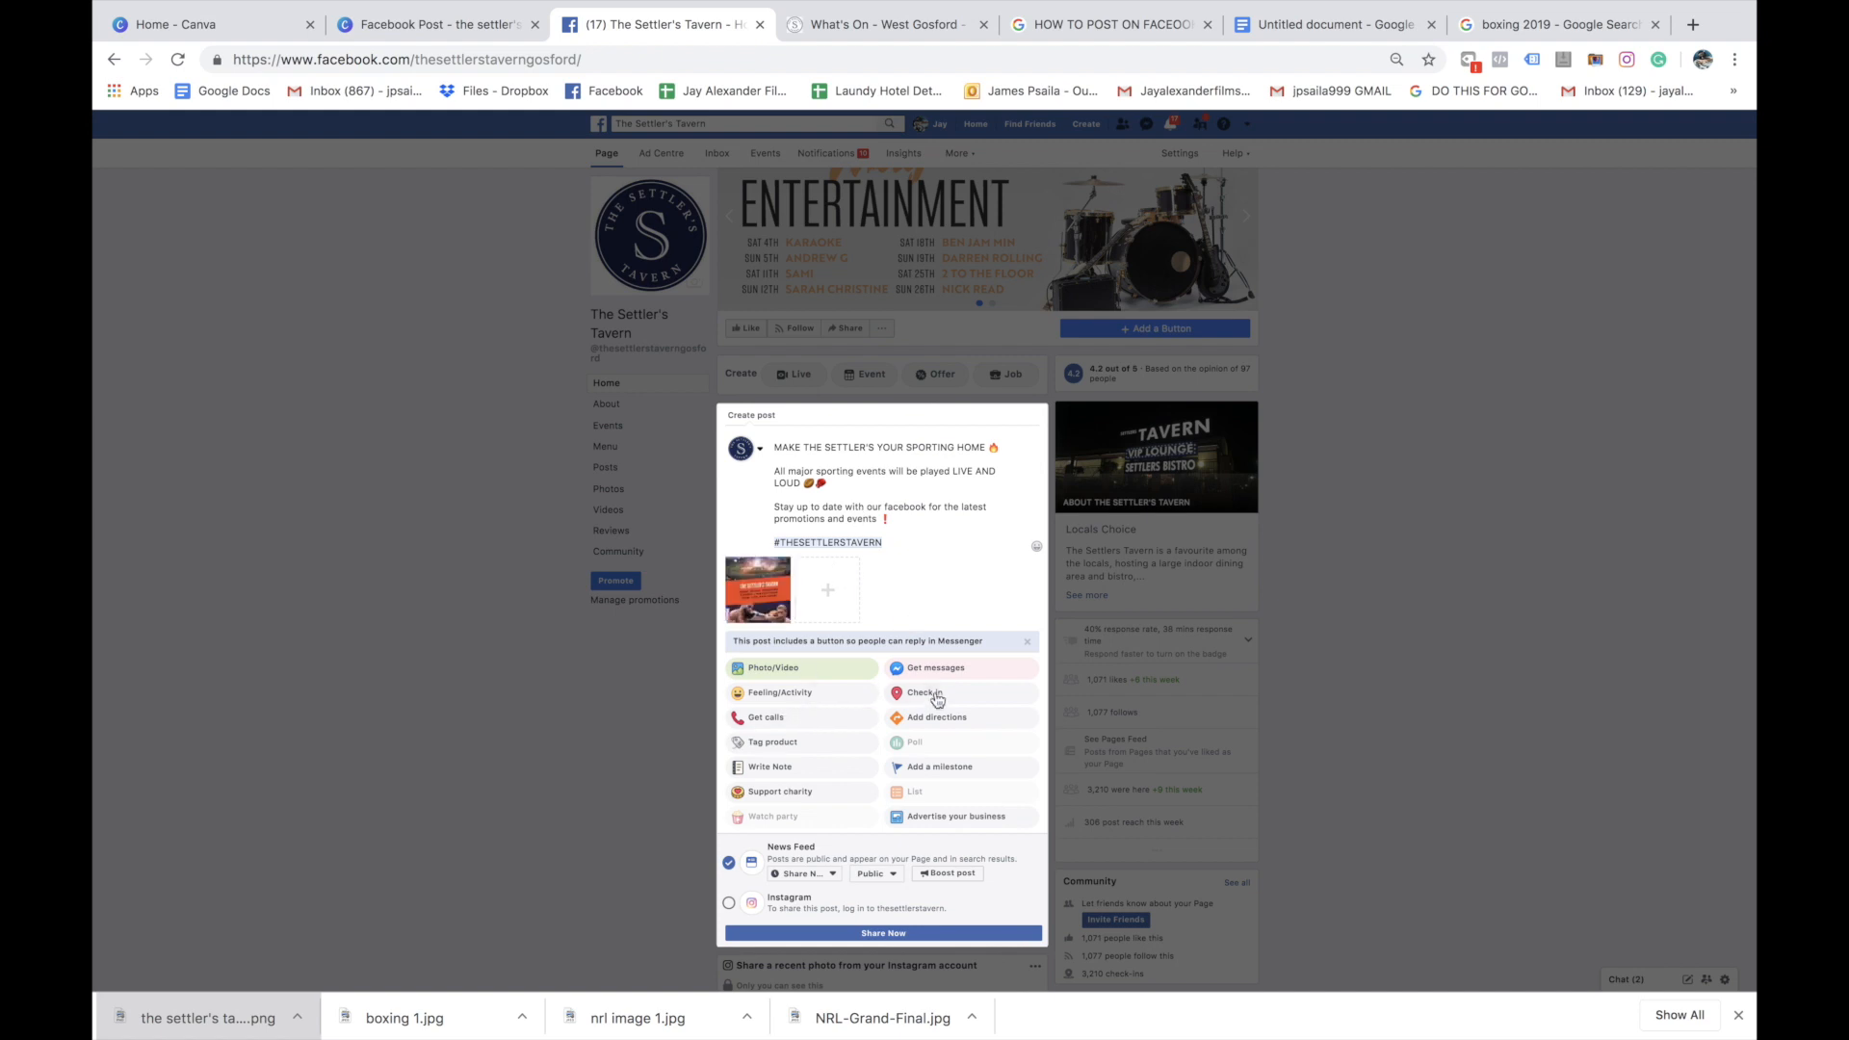
pyautogui.write('the settlers tav')
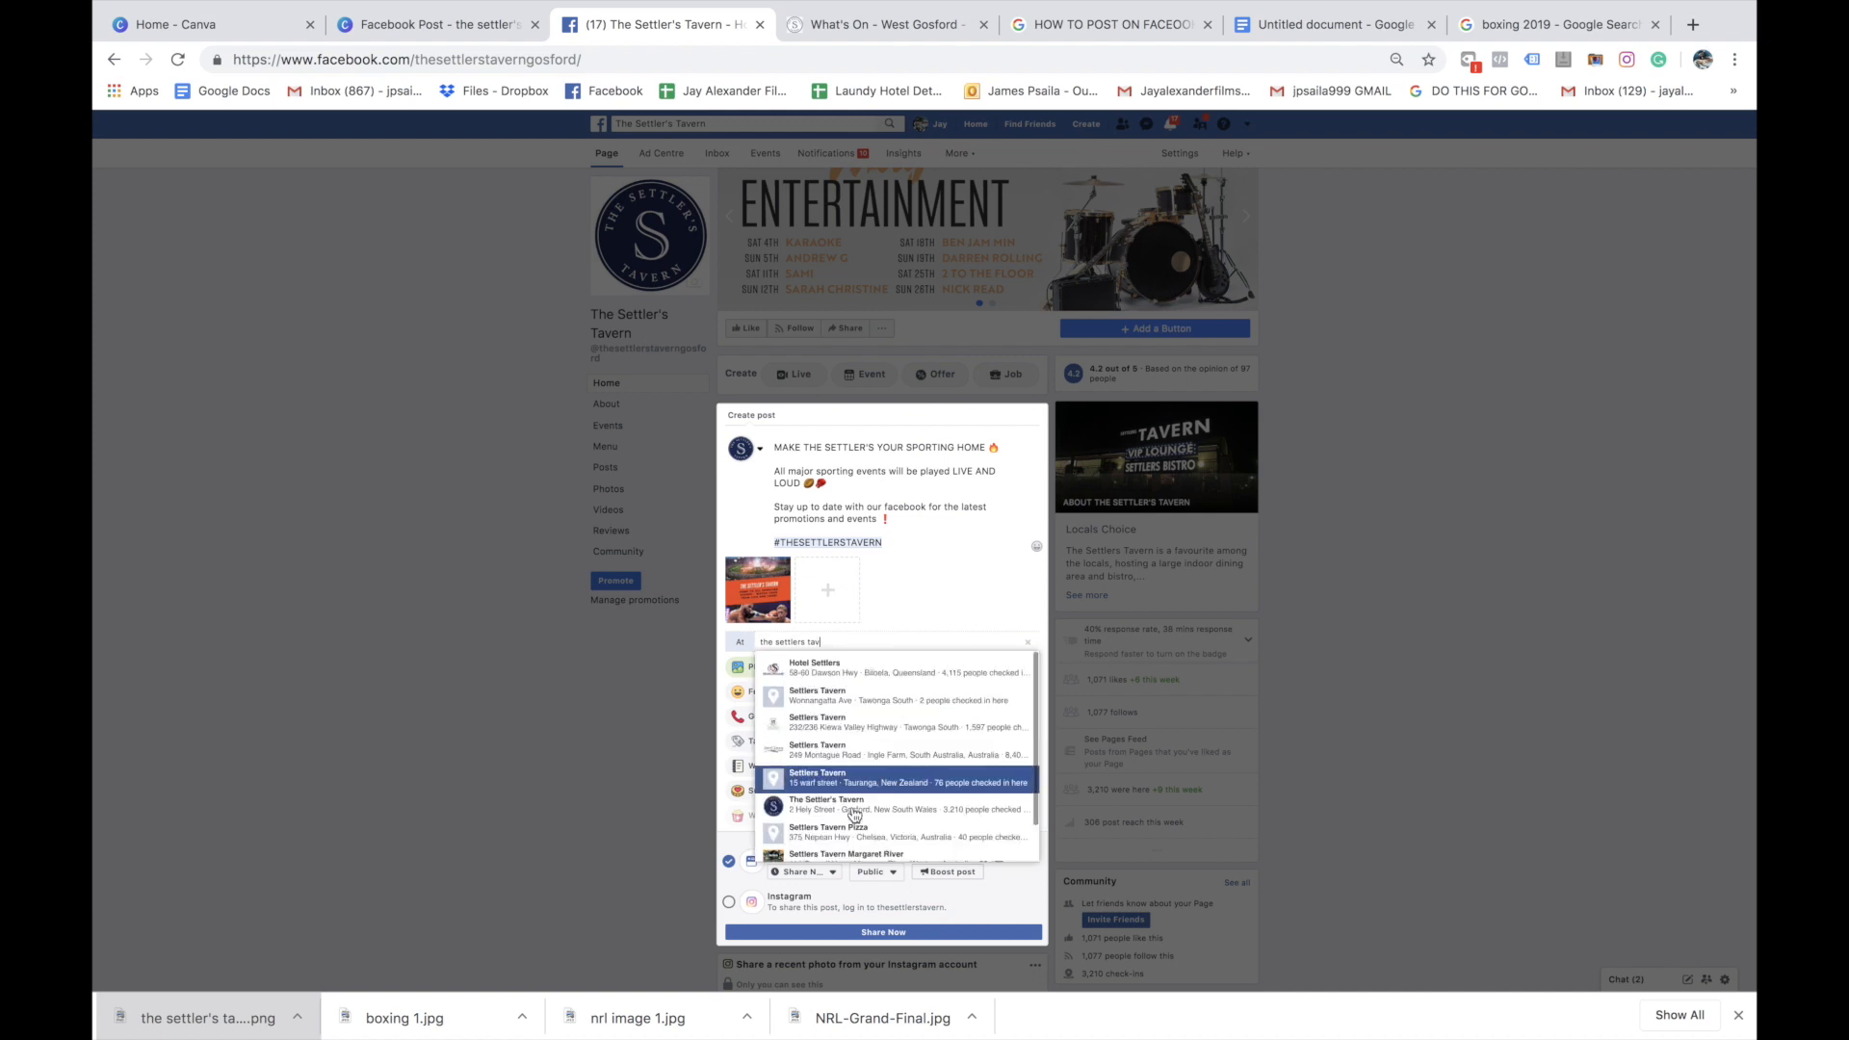
pyautogui.click(849, 805)
# Add the feeling "excited" to the post
pyautogui.click(811, 690)
pyautogui.click(832, 691)
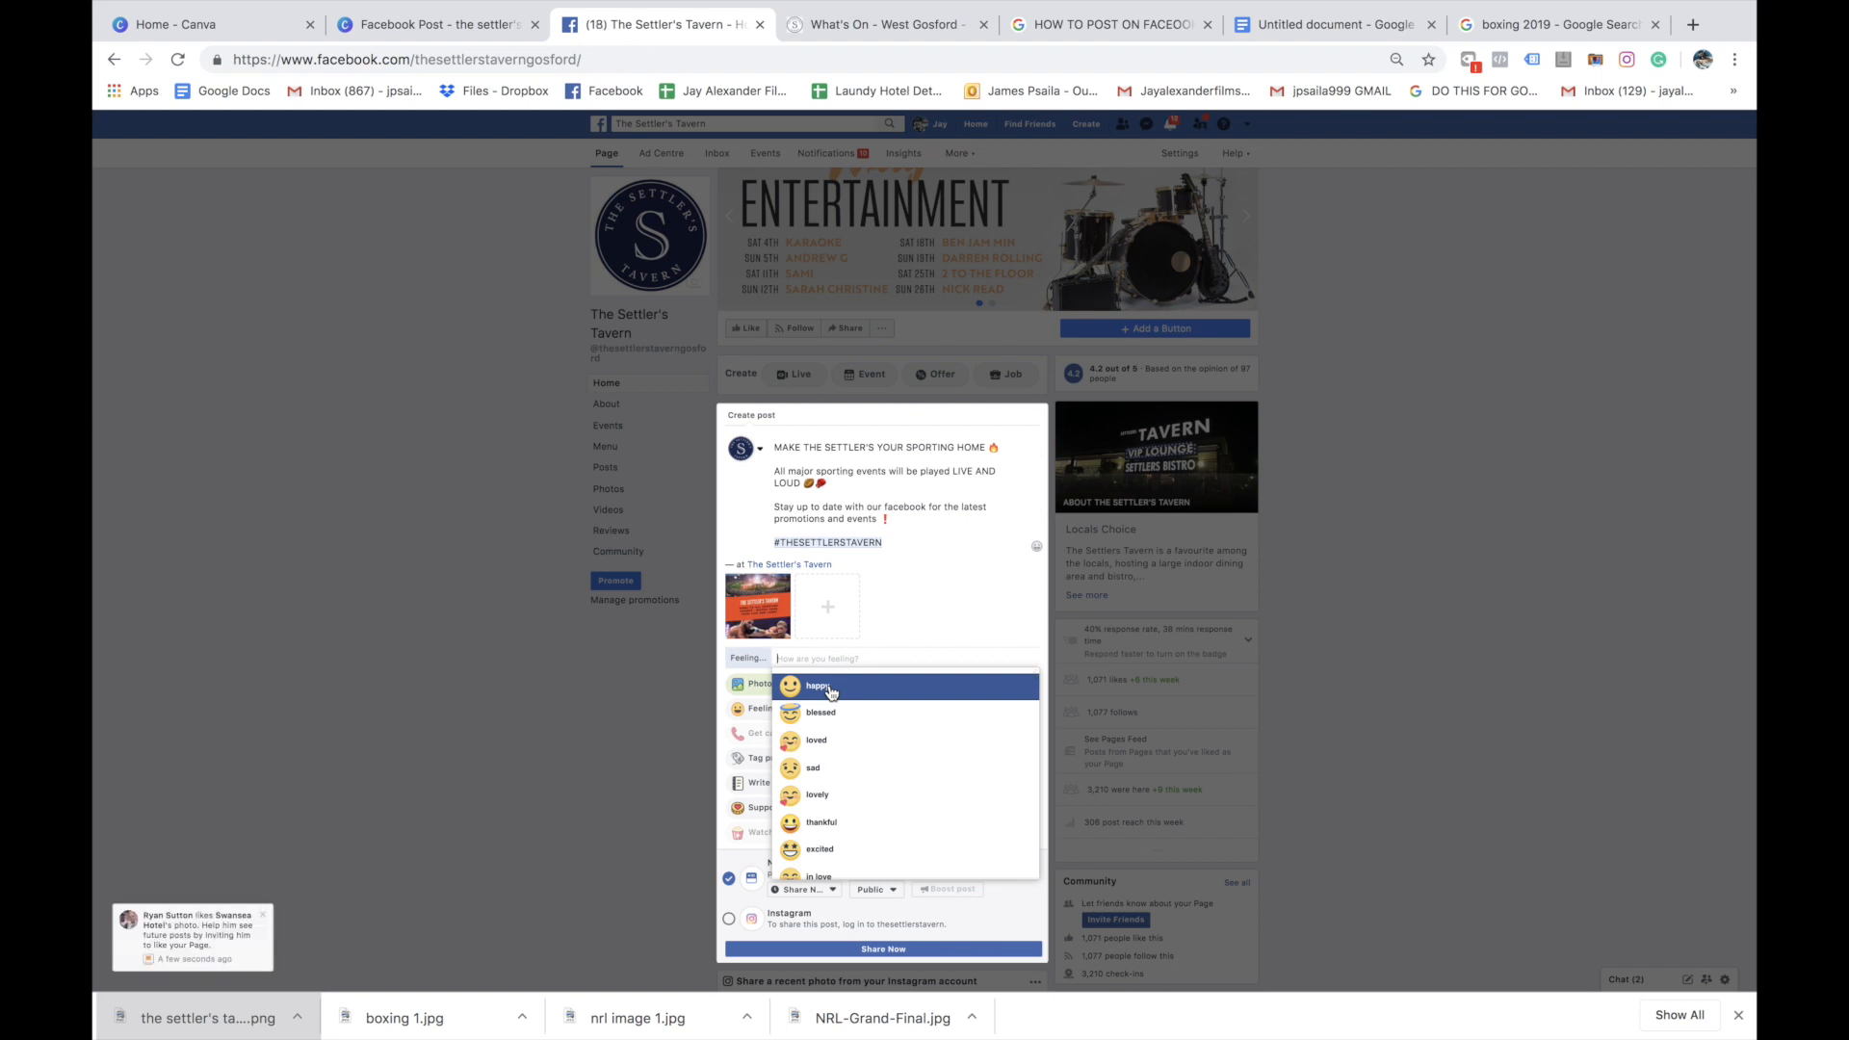
pyautogui.write('exci')
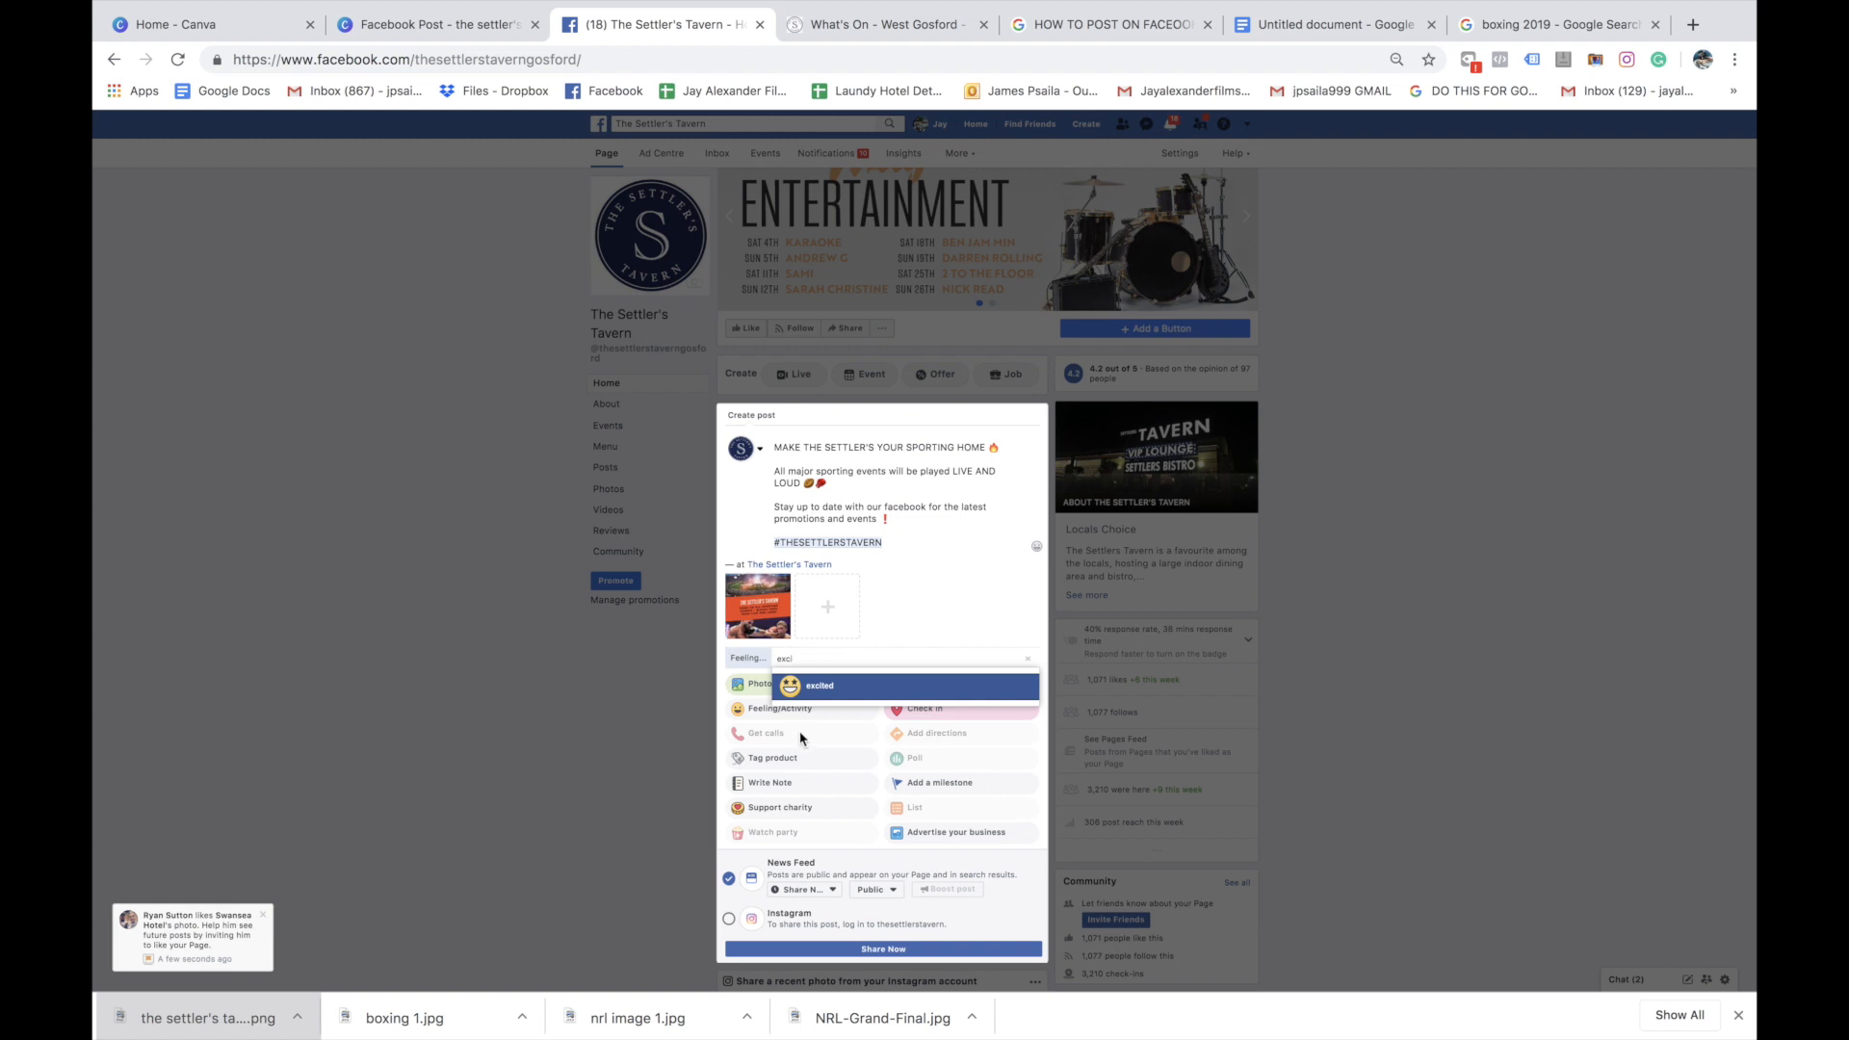
pyautogui.click(840, 694)
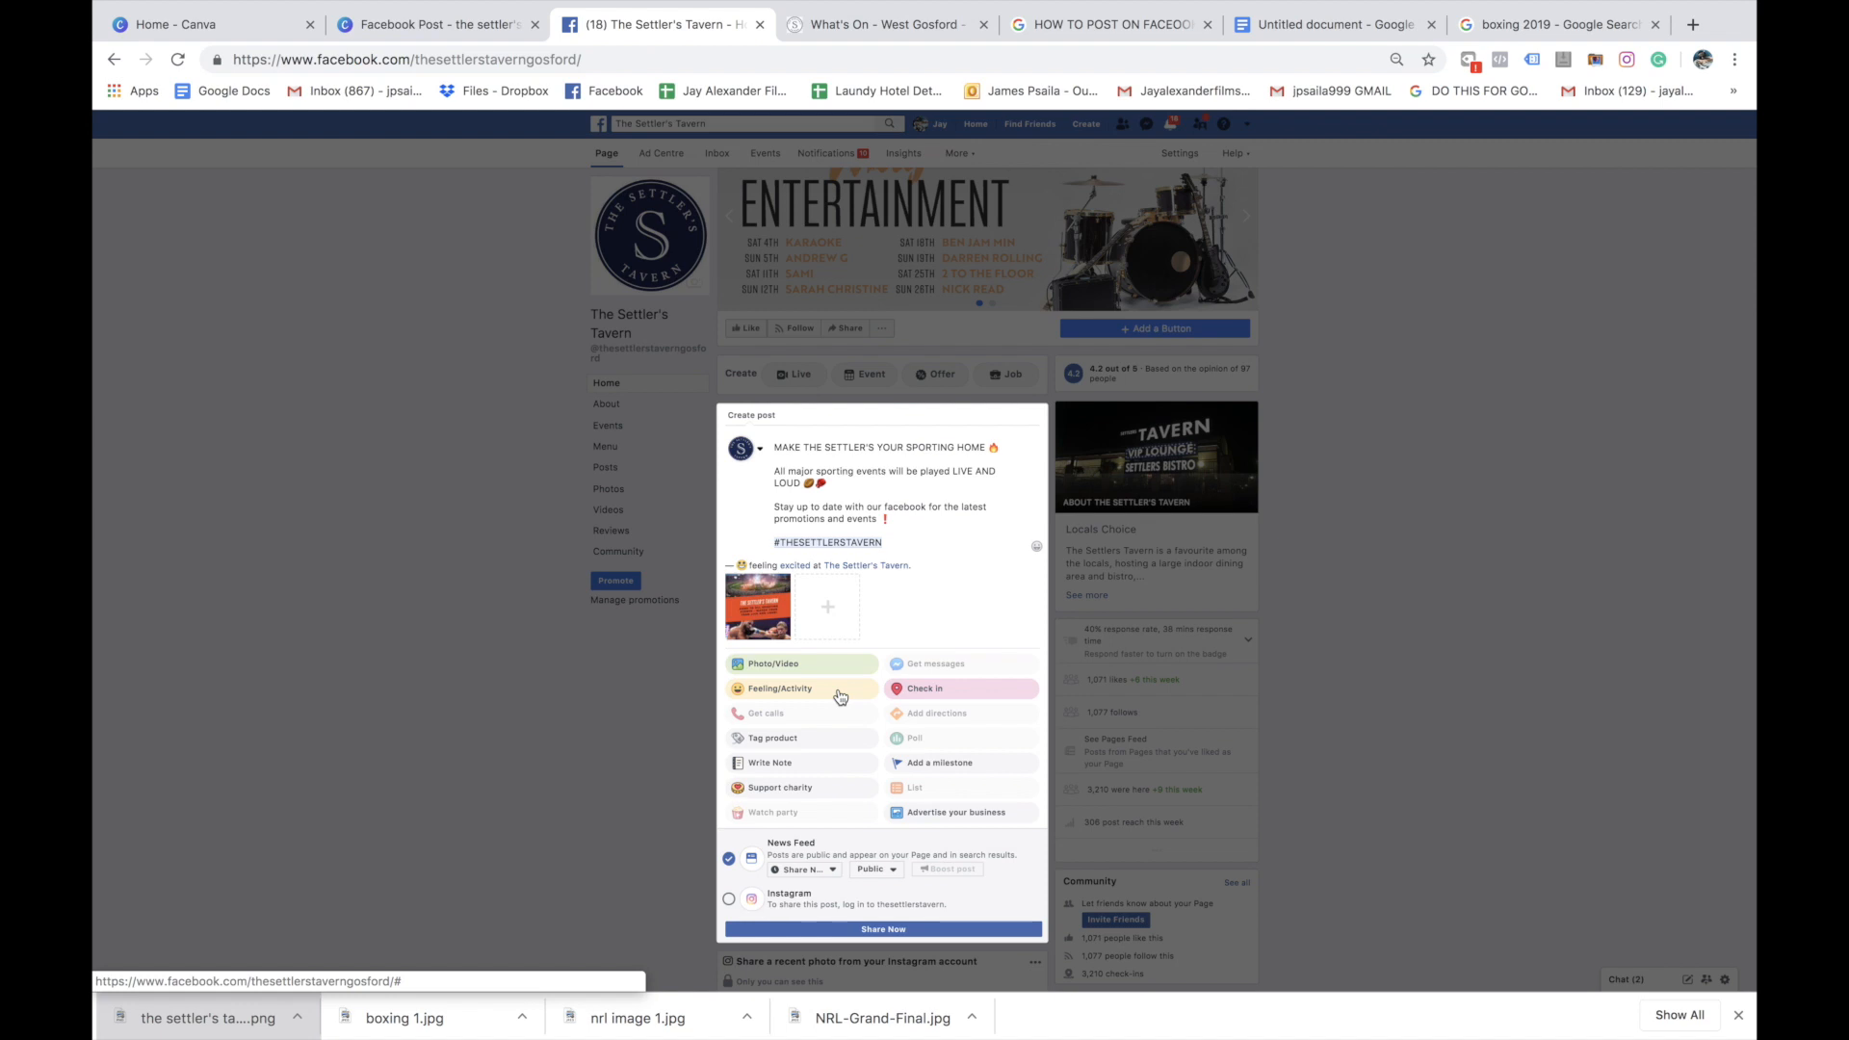
# Schedule the post for publication on 29/5/2019 at 18:30 and submit it
pyautogui.scroll(-2, 924, 813)
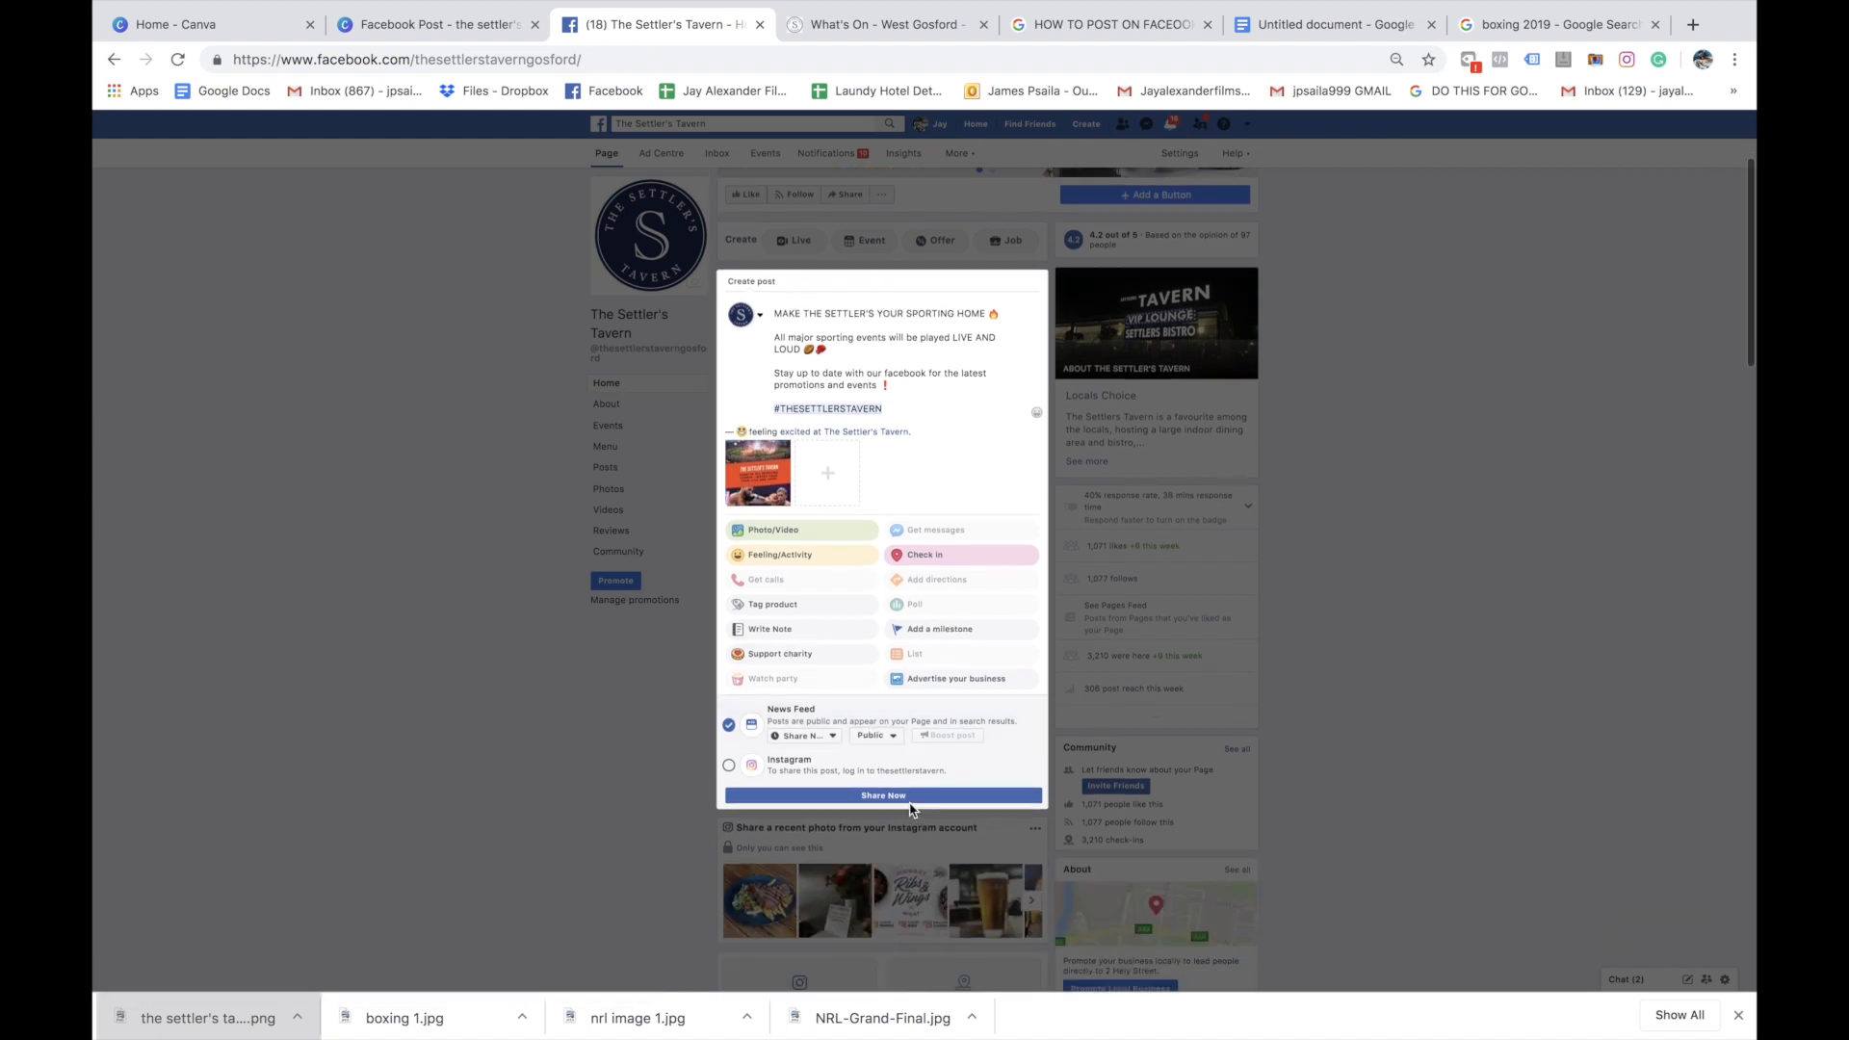
pyautogui.click(825, 736)
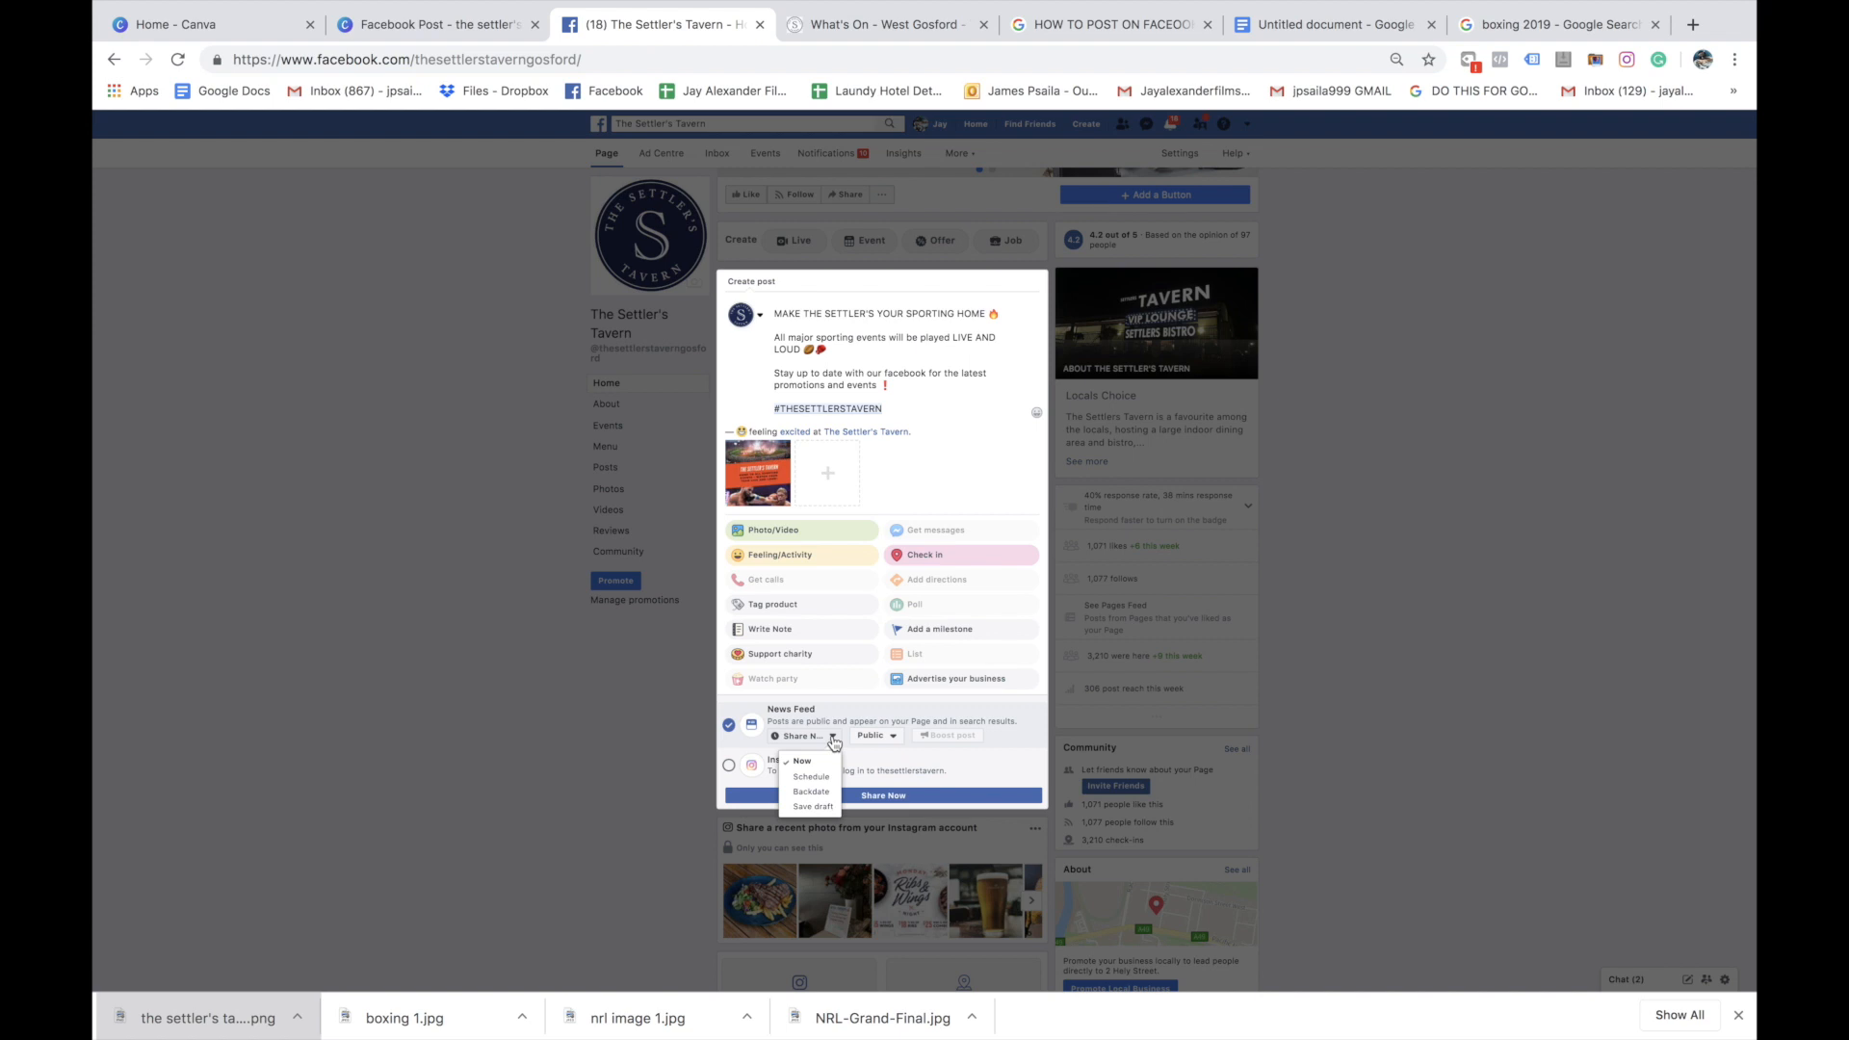
pyautogui.click(811, 776)
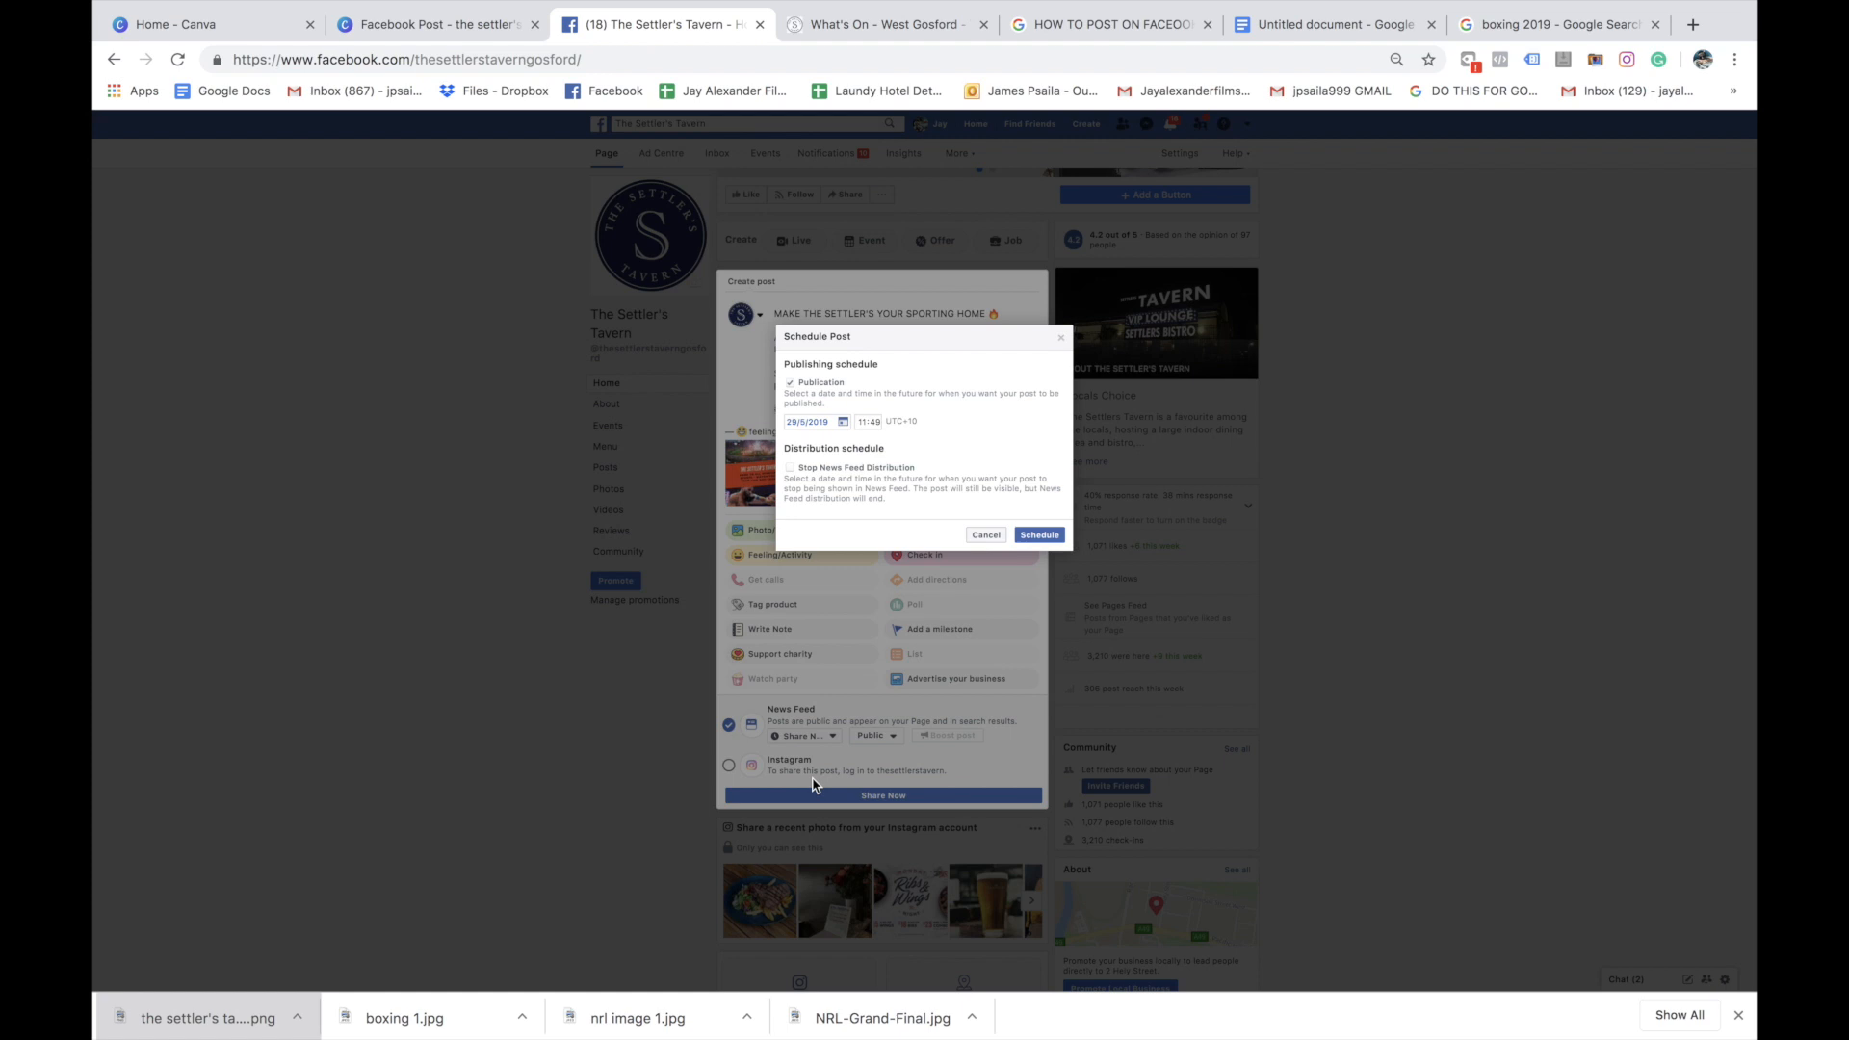
pyautogui.click(843, 421)
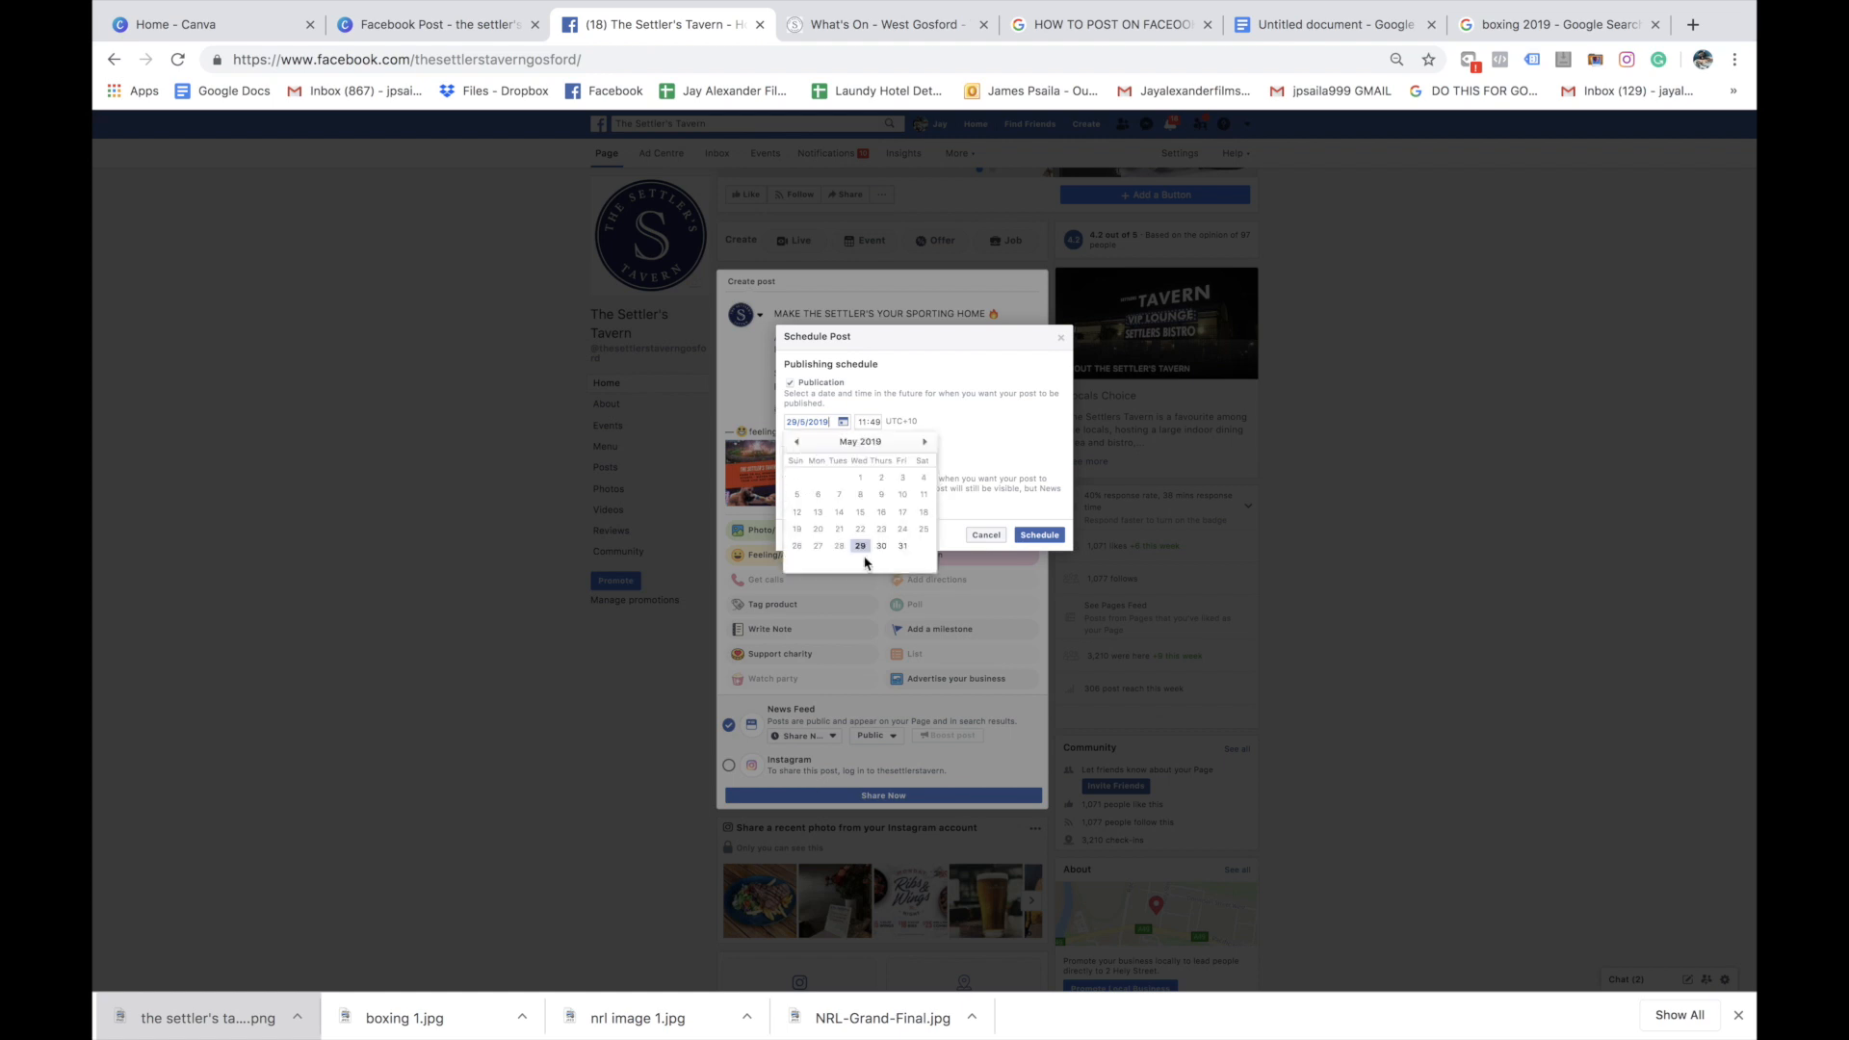
pyautogui.click(860, 422)
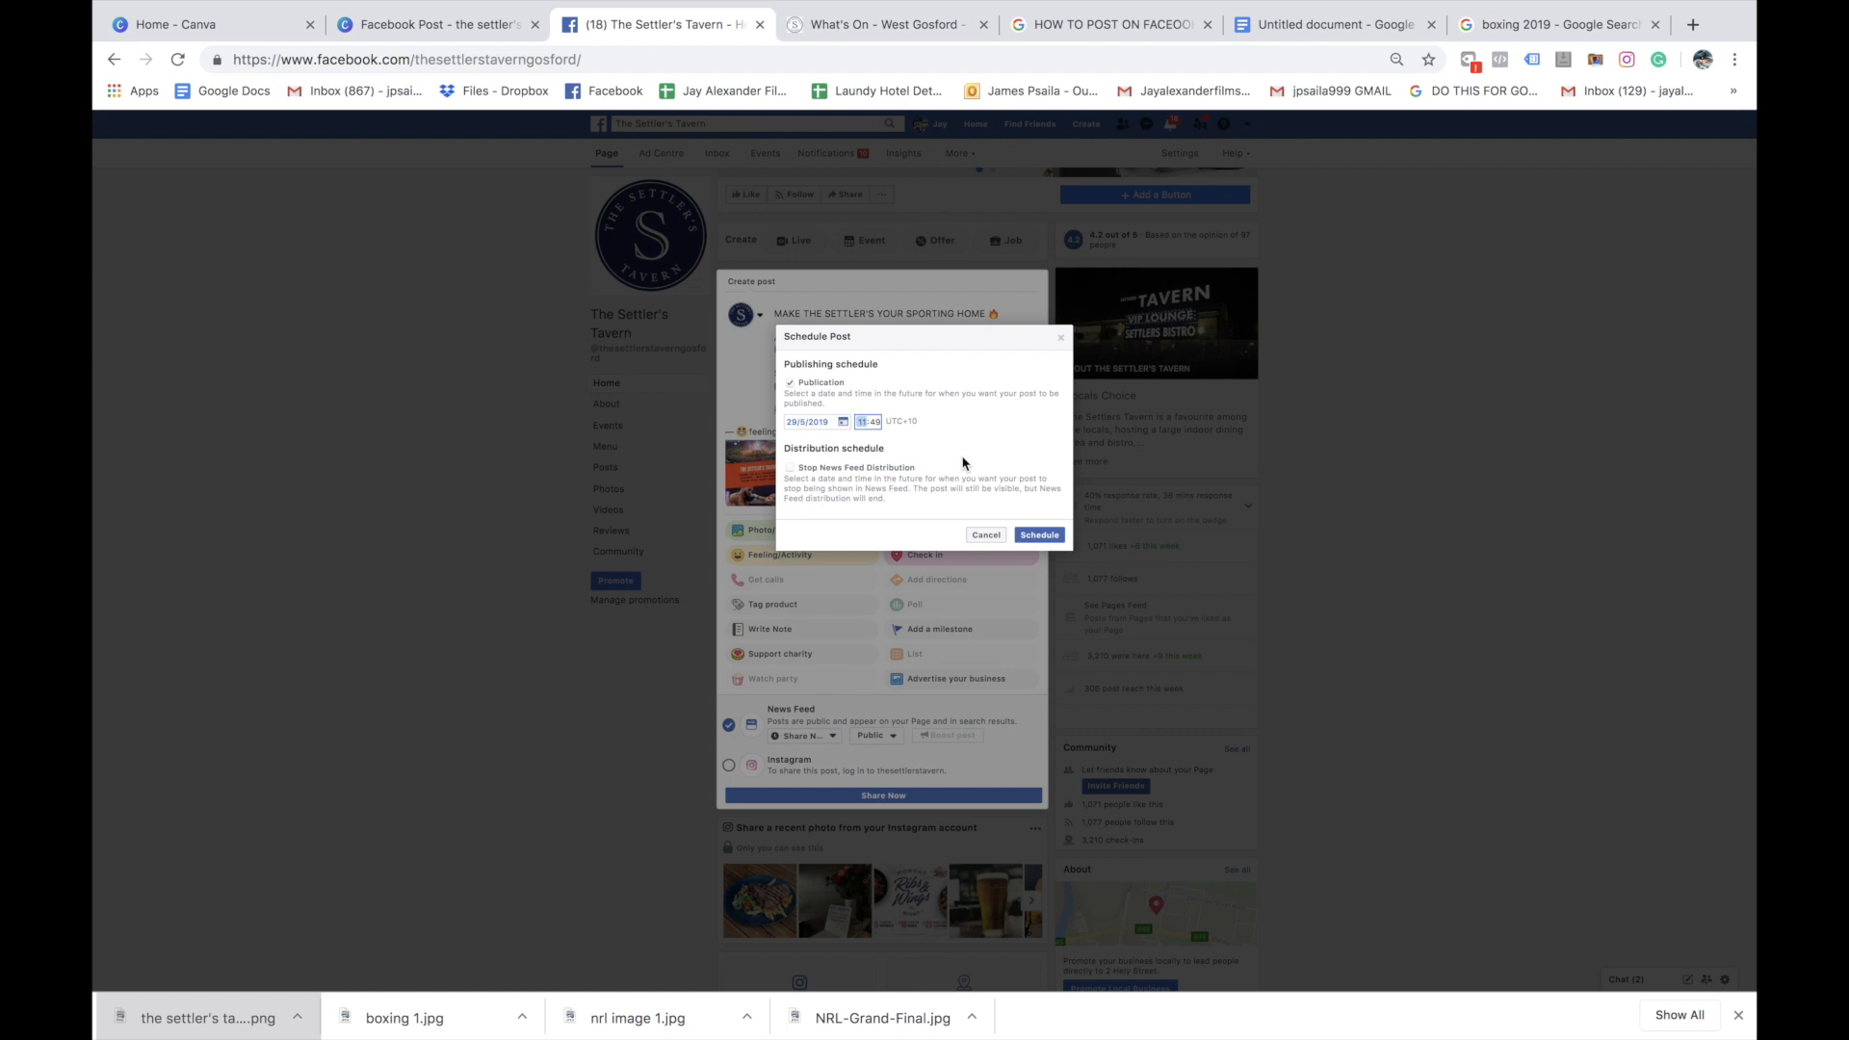
pyautogui.write('1830')
pyautogui.click(1047, 535)
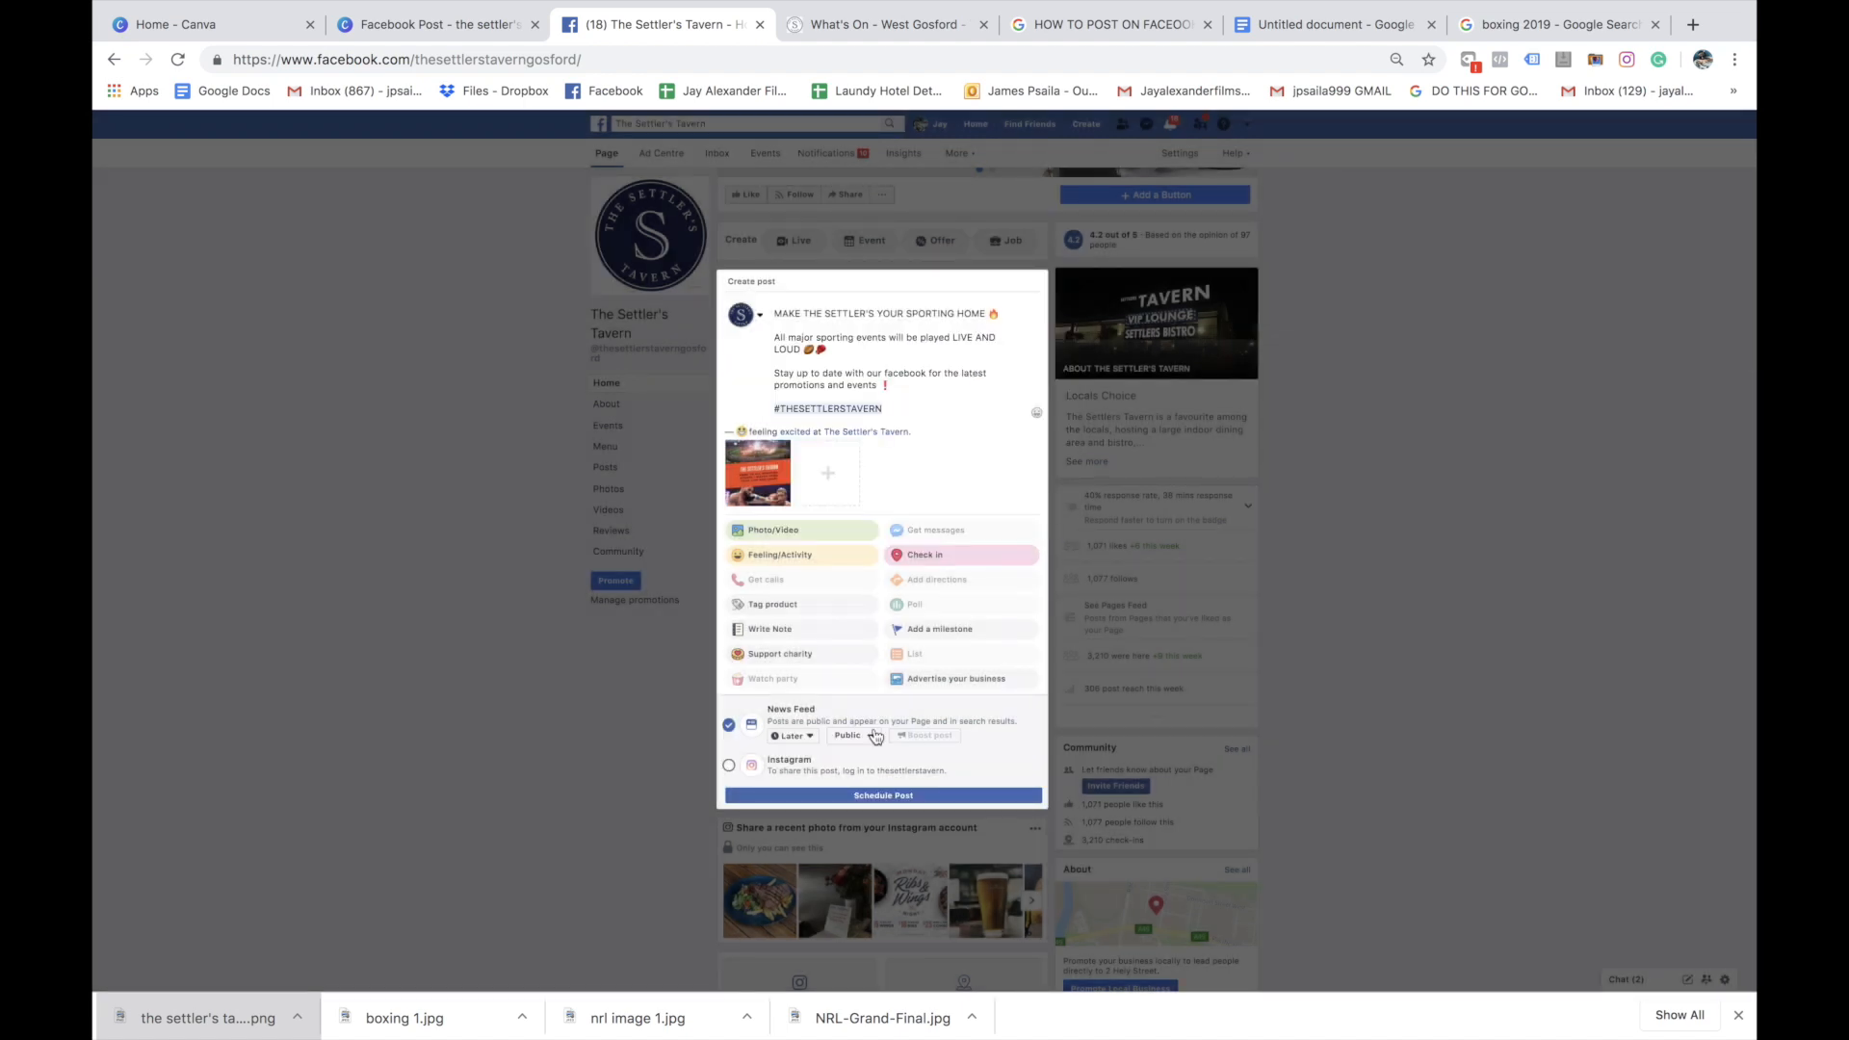
pyautogui.click(861, 797)
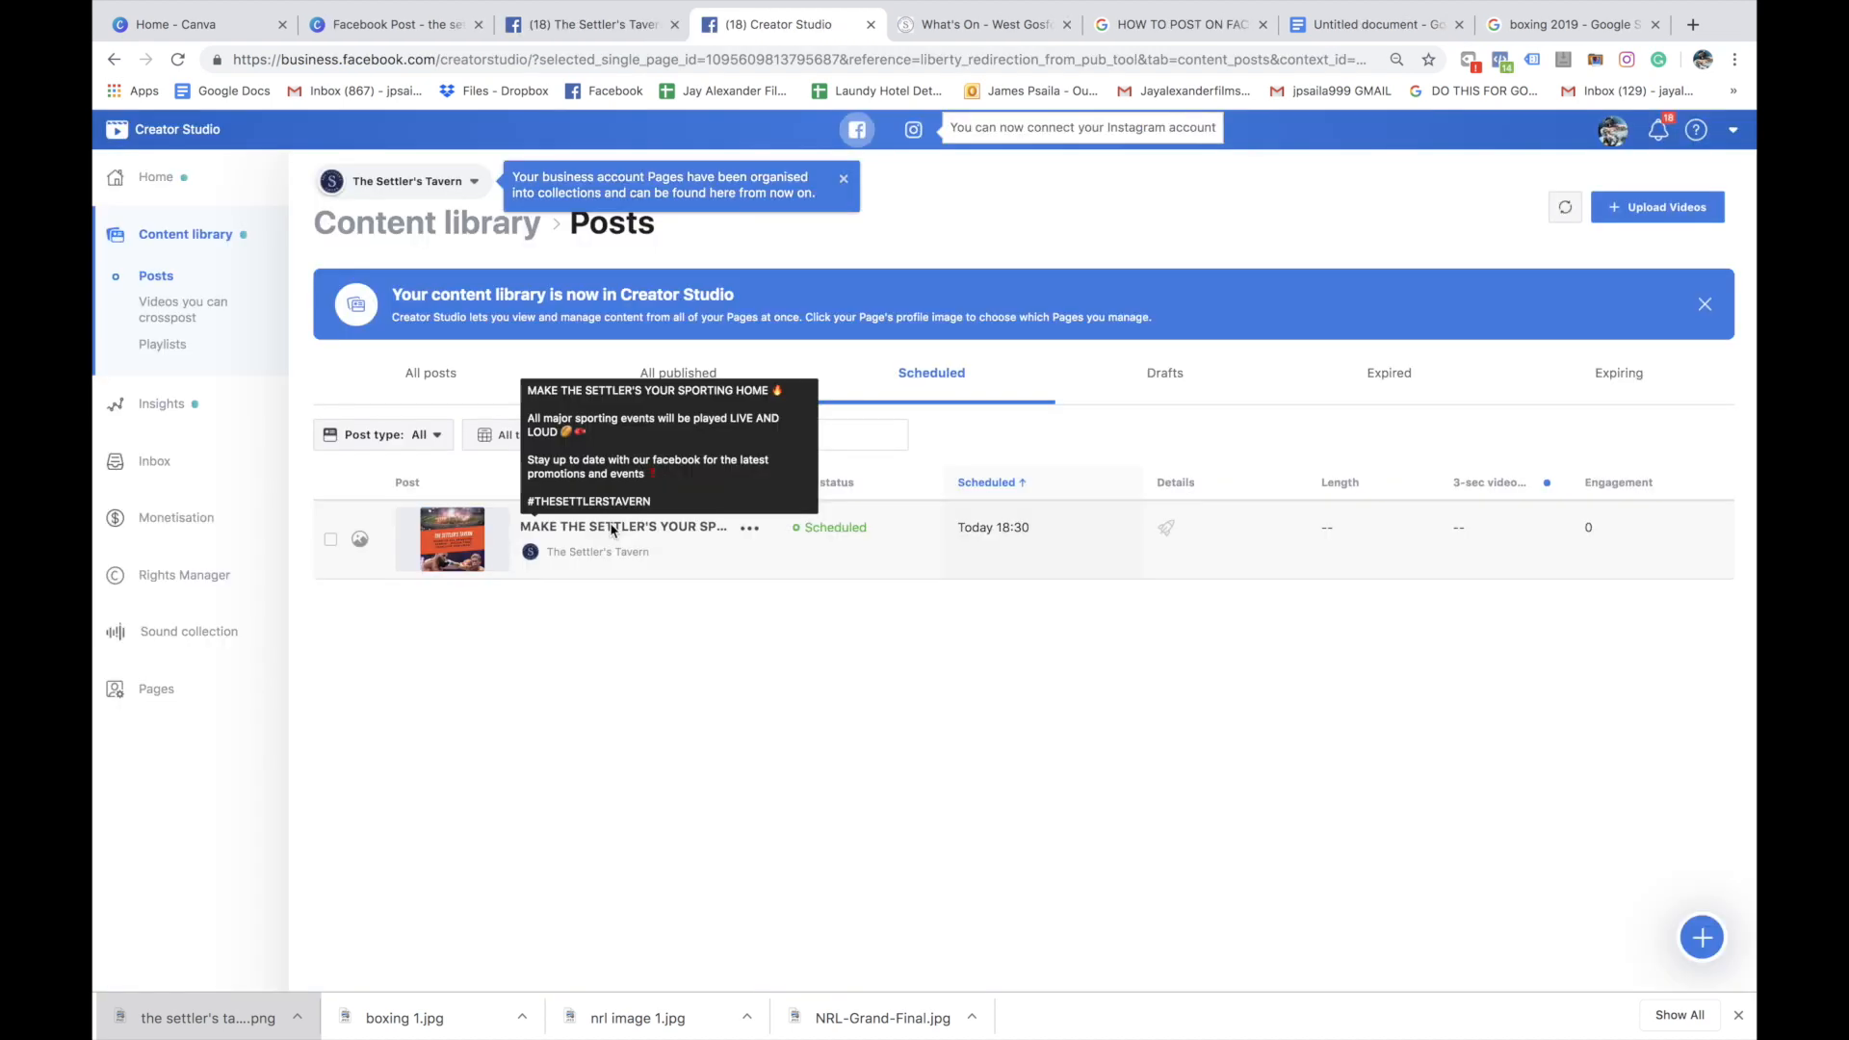
# Open the scheduled post for editing from the Creator Studio content library
pyautogui.click(609, 527)
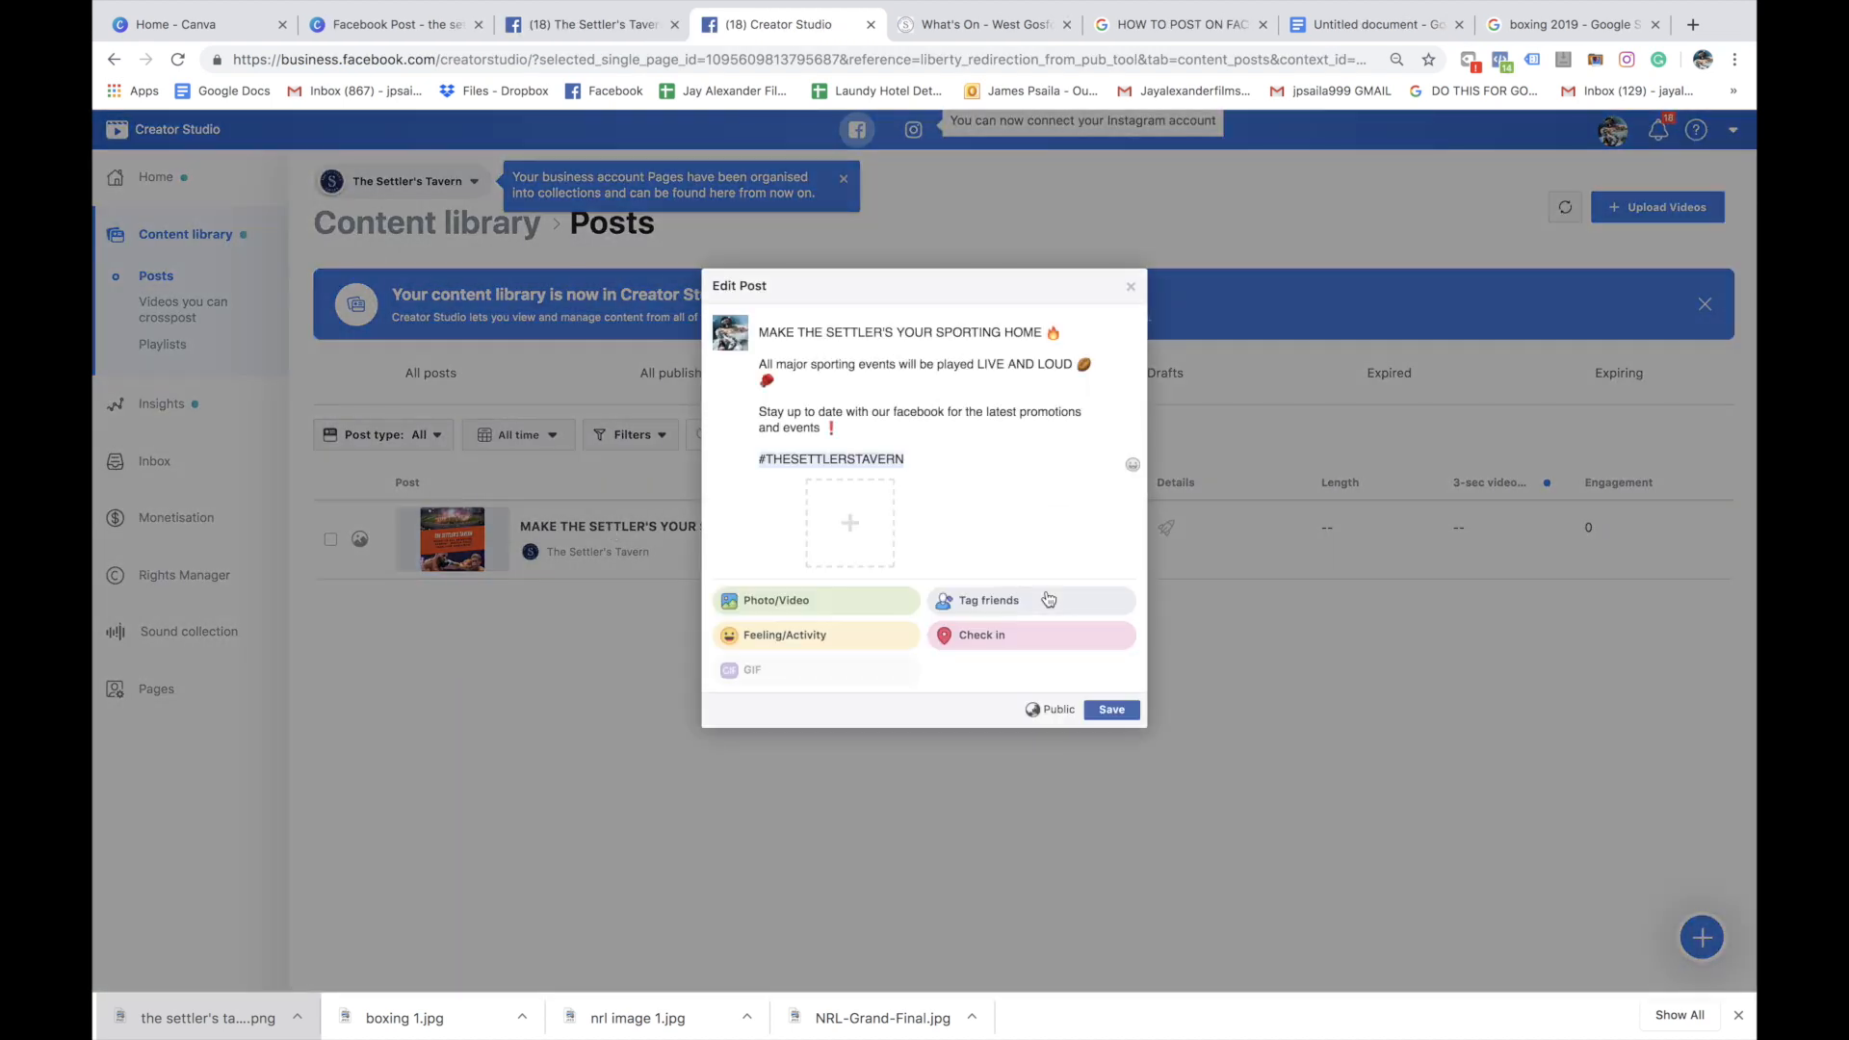